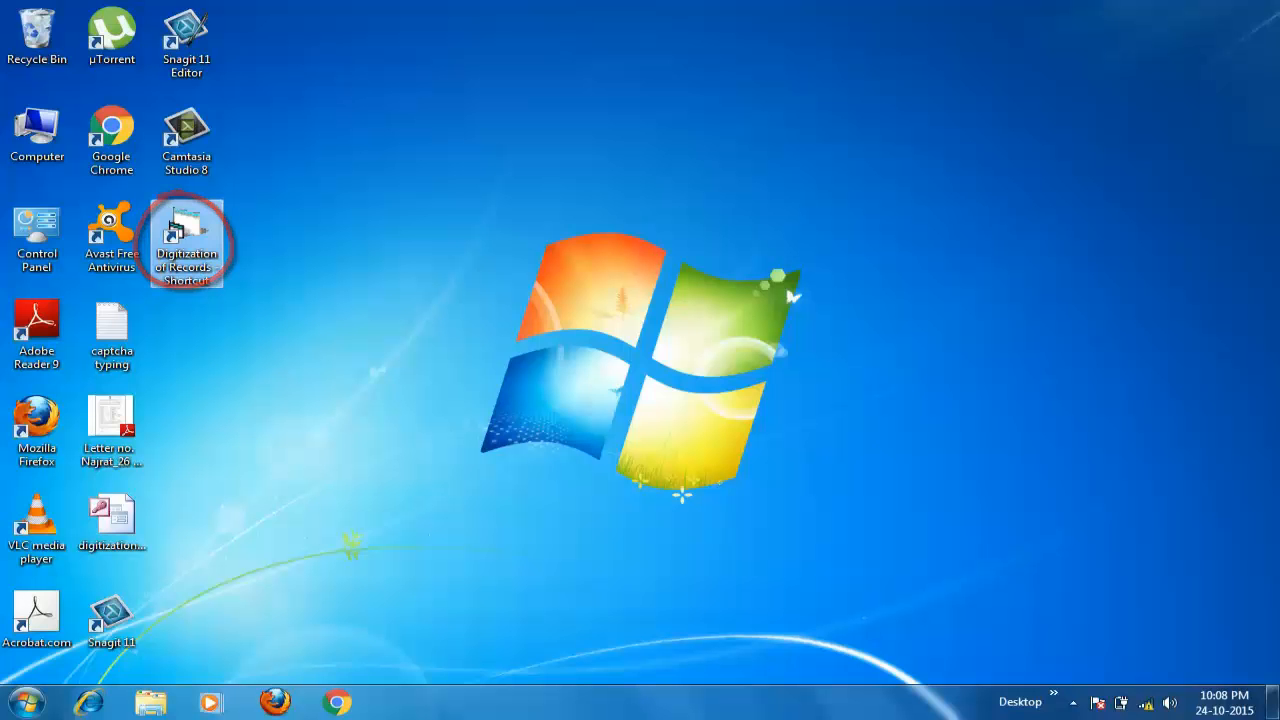
- Launch Digitization of Records and connect to the local database with a blank IP address
{"action": "left_click", "coordinate": [187, 235]}
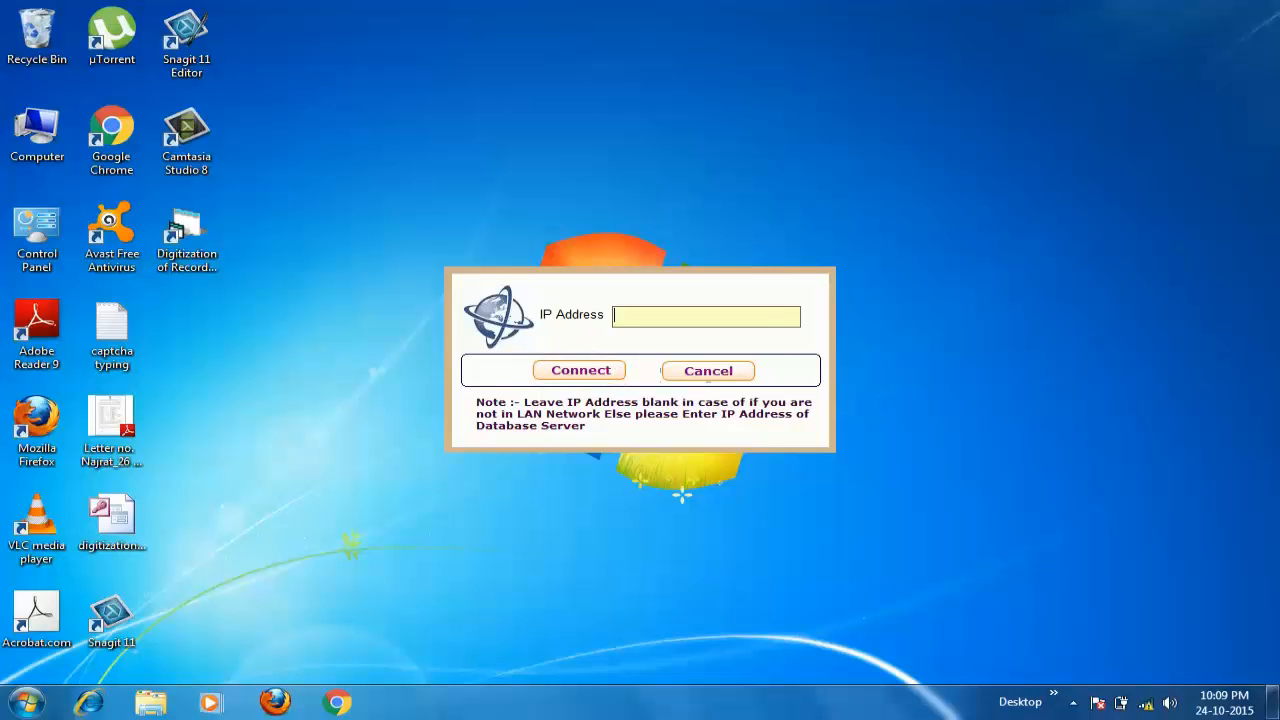
{"action": "key", "text": "Return"}
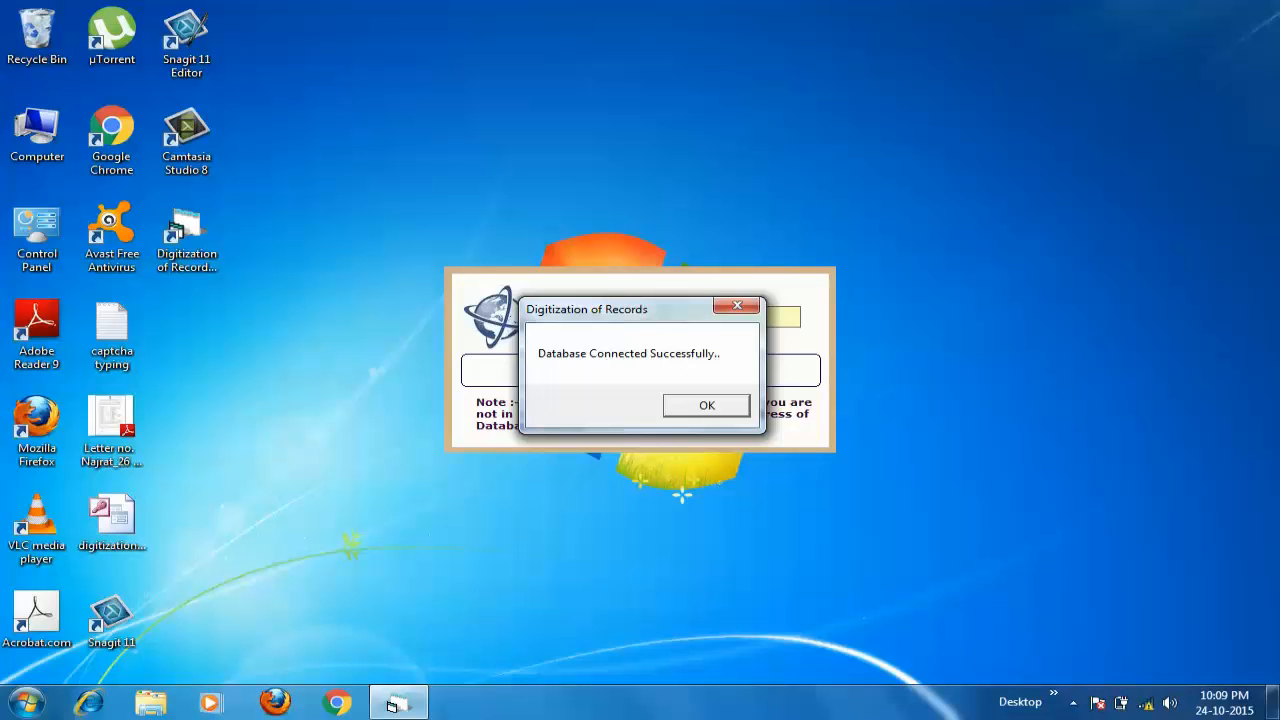
{"action": "key", "text": "Return"}
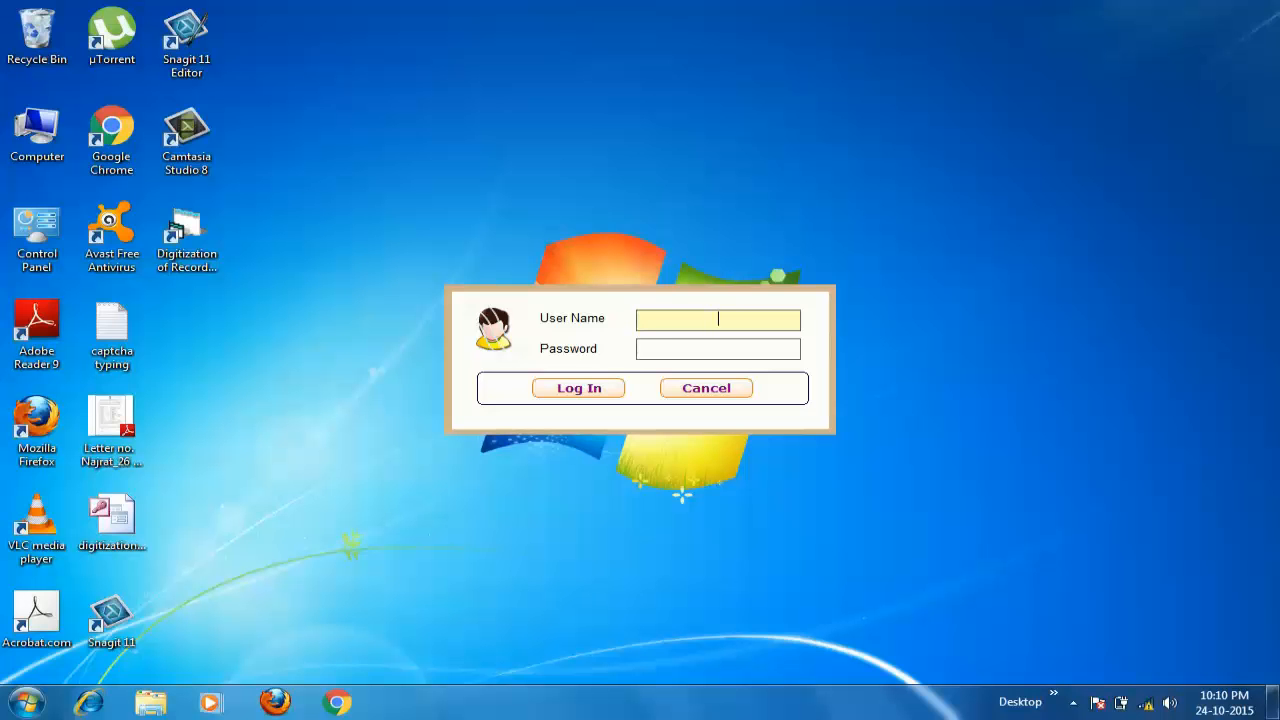
- Log in with the user name and password to open the Document Entry Form for record 10
{"action": "key", "text": "Tab"}
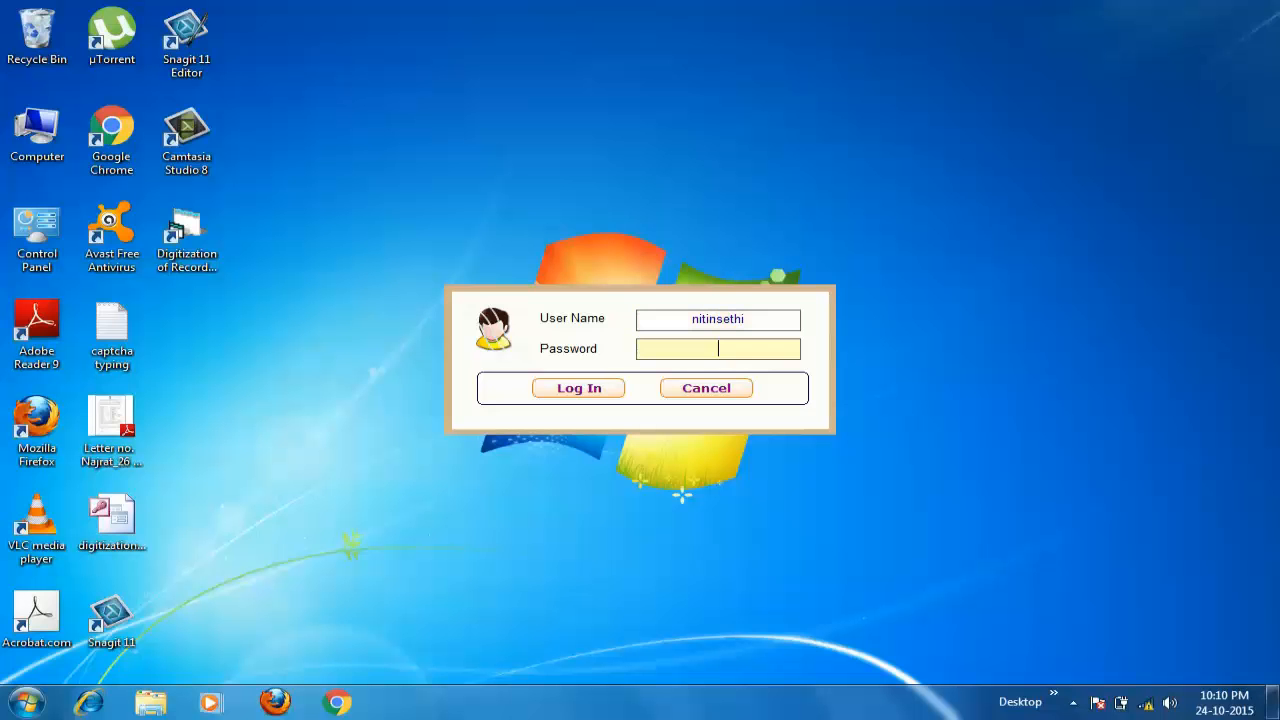
{"action": "type", "text": "******"}
{"action": "key", "text": "Return"}
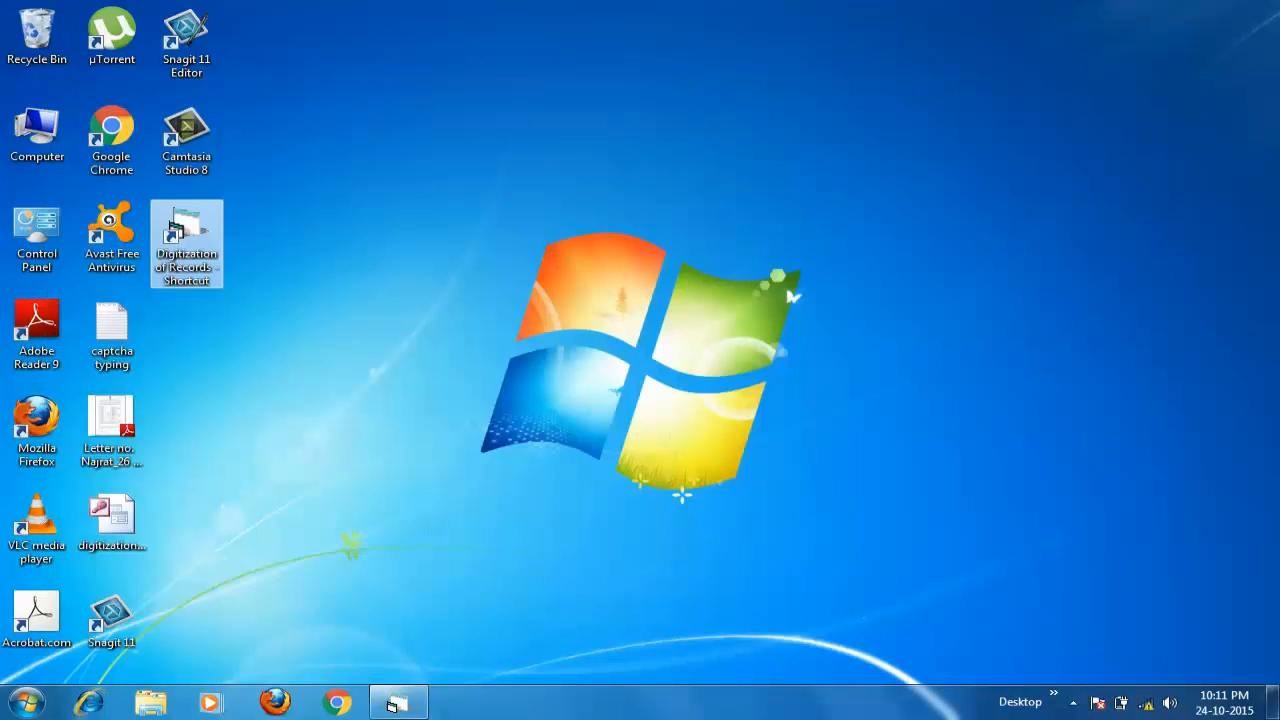
- Browse to C:\Users\<user>\Downloads and open the Verification of Bhamashah Enrollment by E-mitra PDF
{"action": "key", "text": "super+e"}
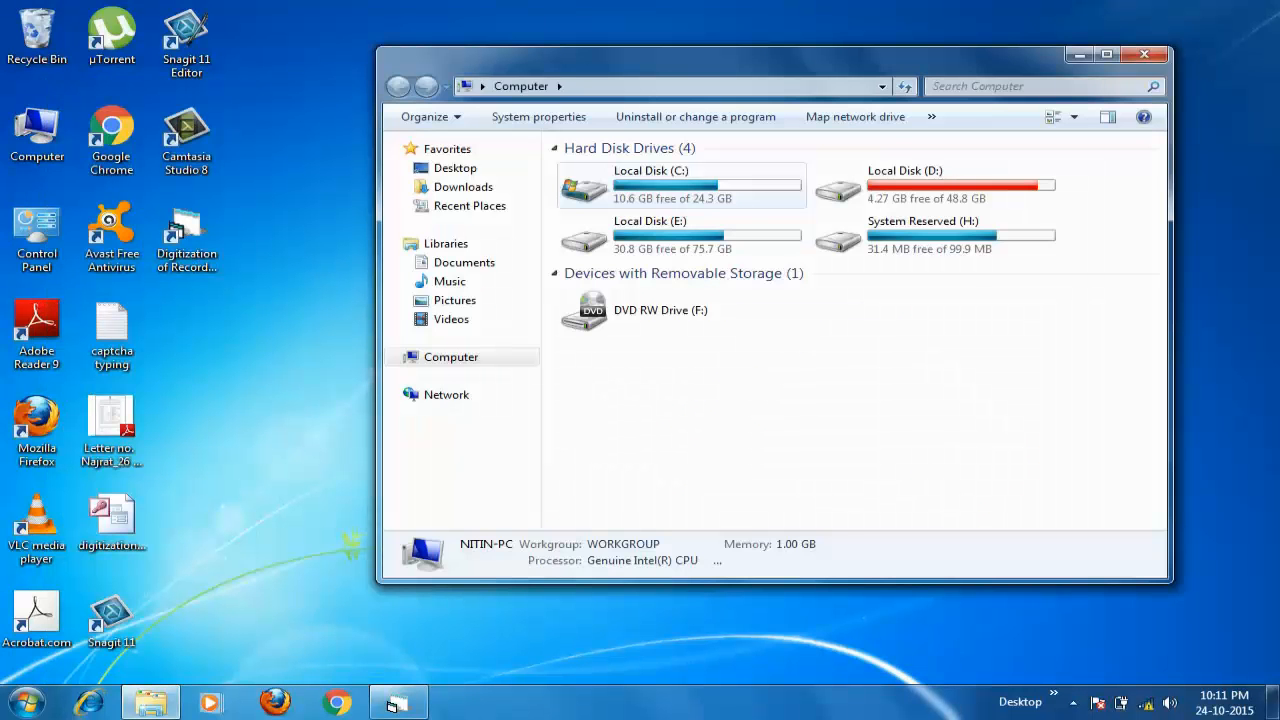
{"action": "double_click", "coordinate": [662, 196]}
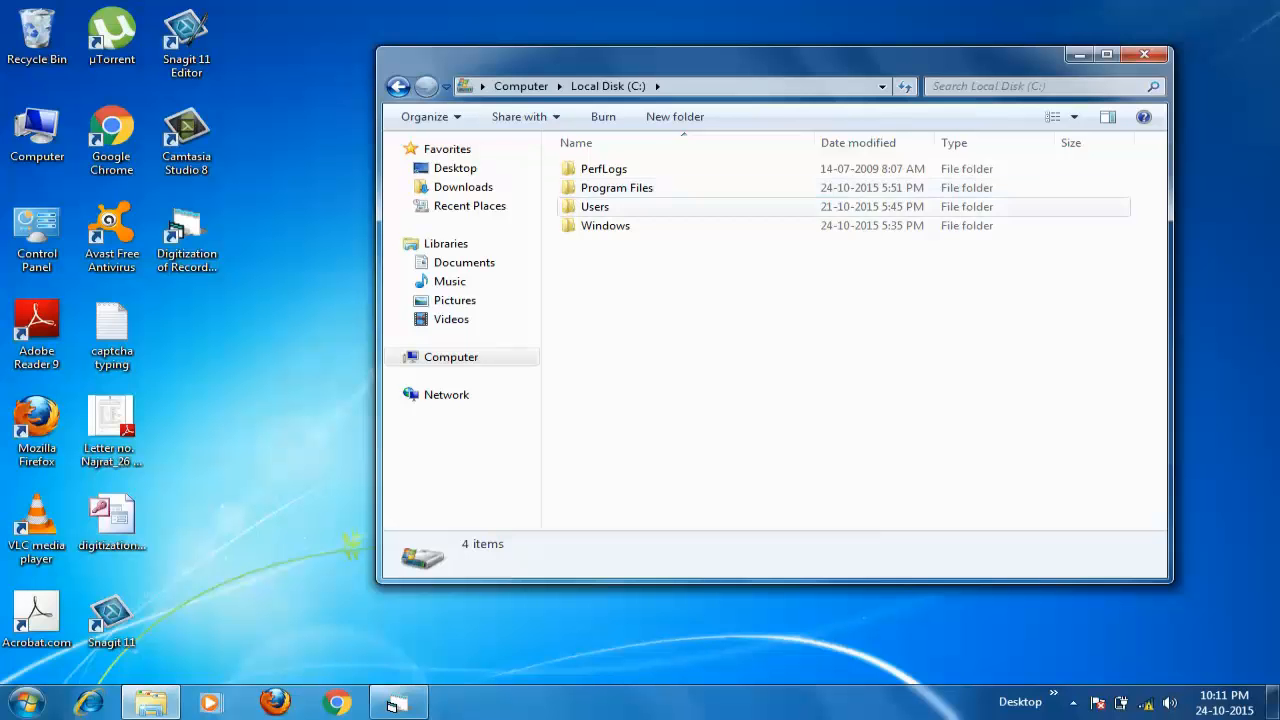
{"action": "double_click", "coordinate": [662, 206]}
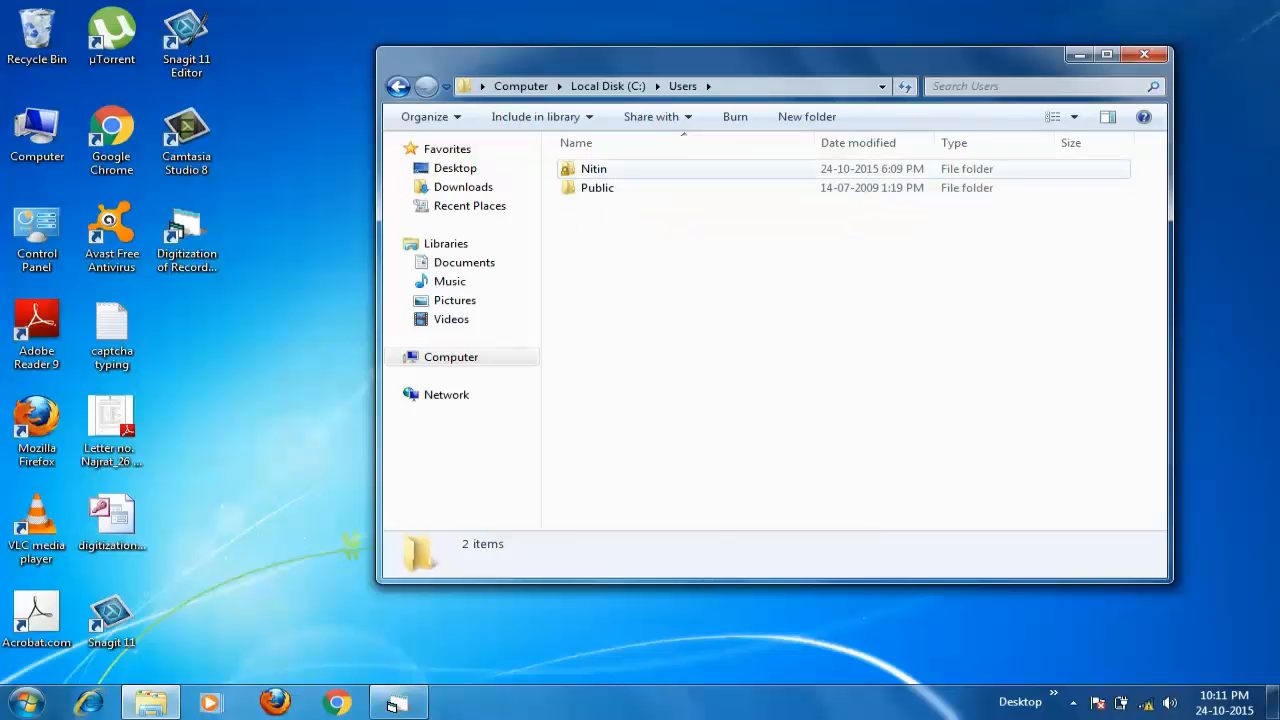
{"action": "double_click", "coordinate": [640, 168]}
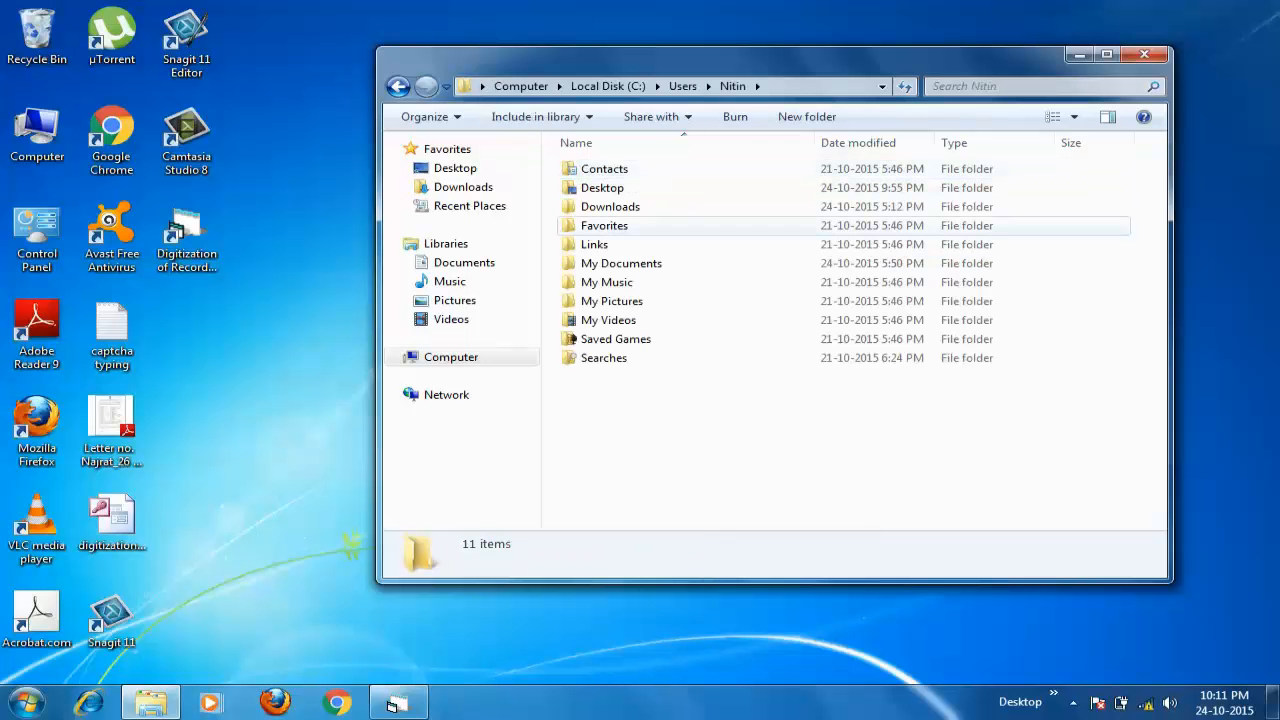
{"action": "double_click", "coordinate": [610, 206]}
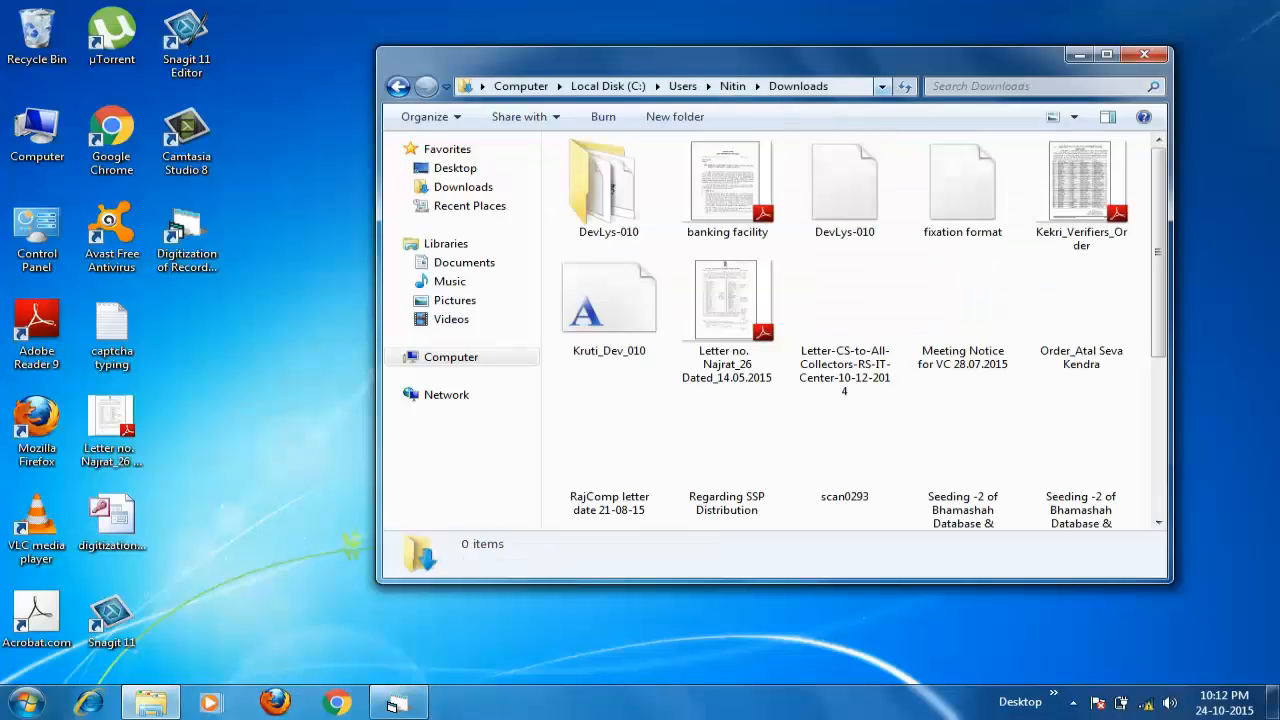
{"action": "left_click", "coordinate": [1107, 54]}
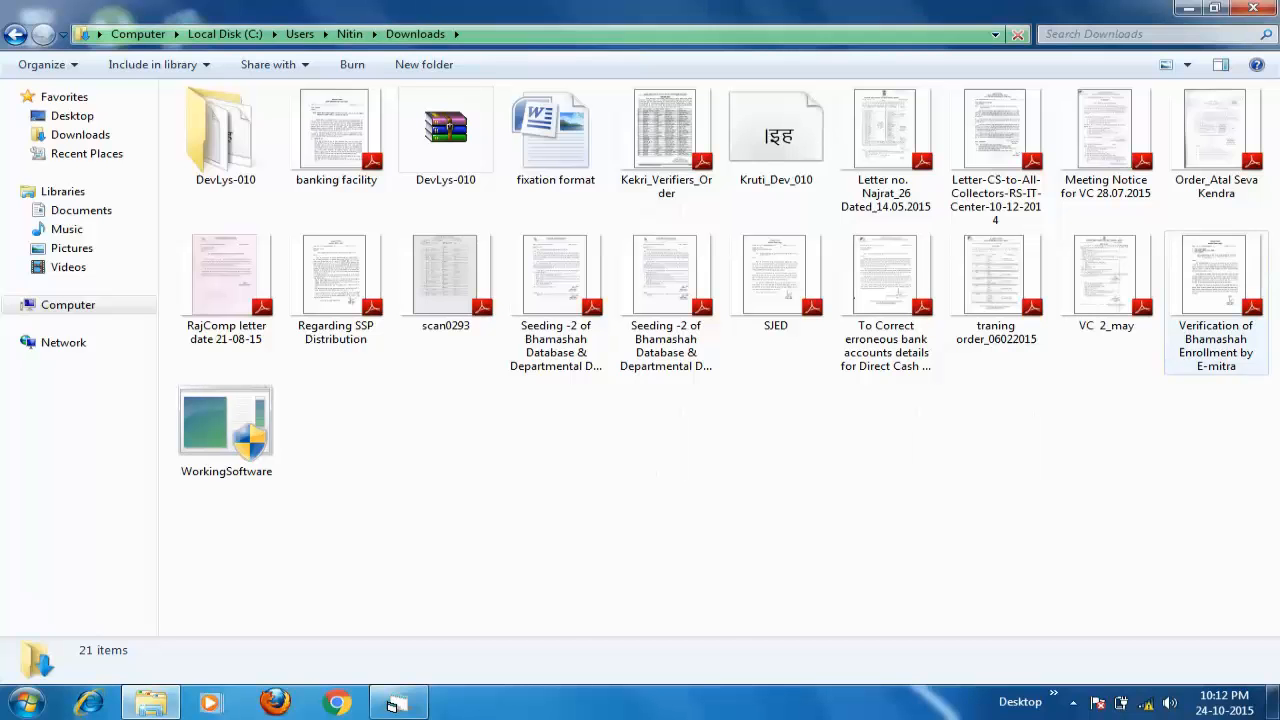
{"action": "left_click", "coordinate": [1216, 303]}
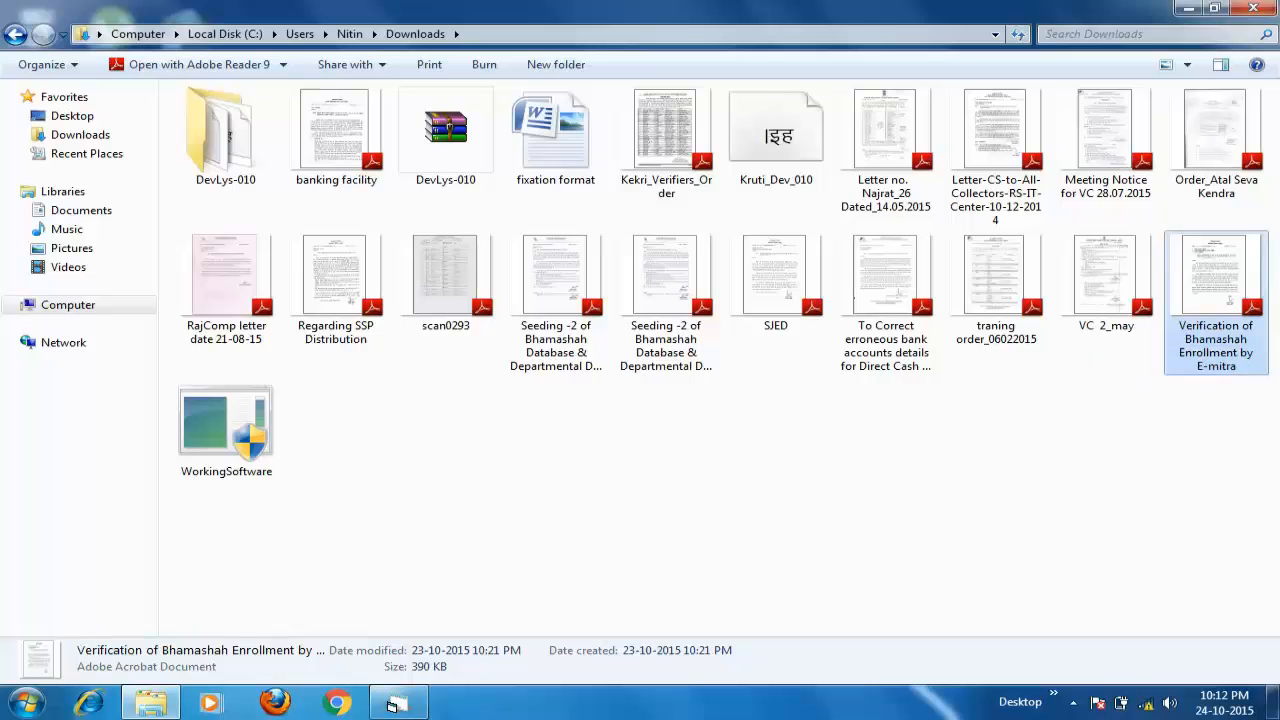
{"action": "left_click", "coordinate": [1073, 702]}
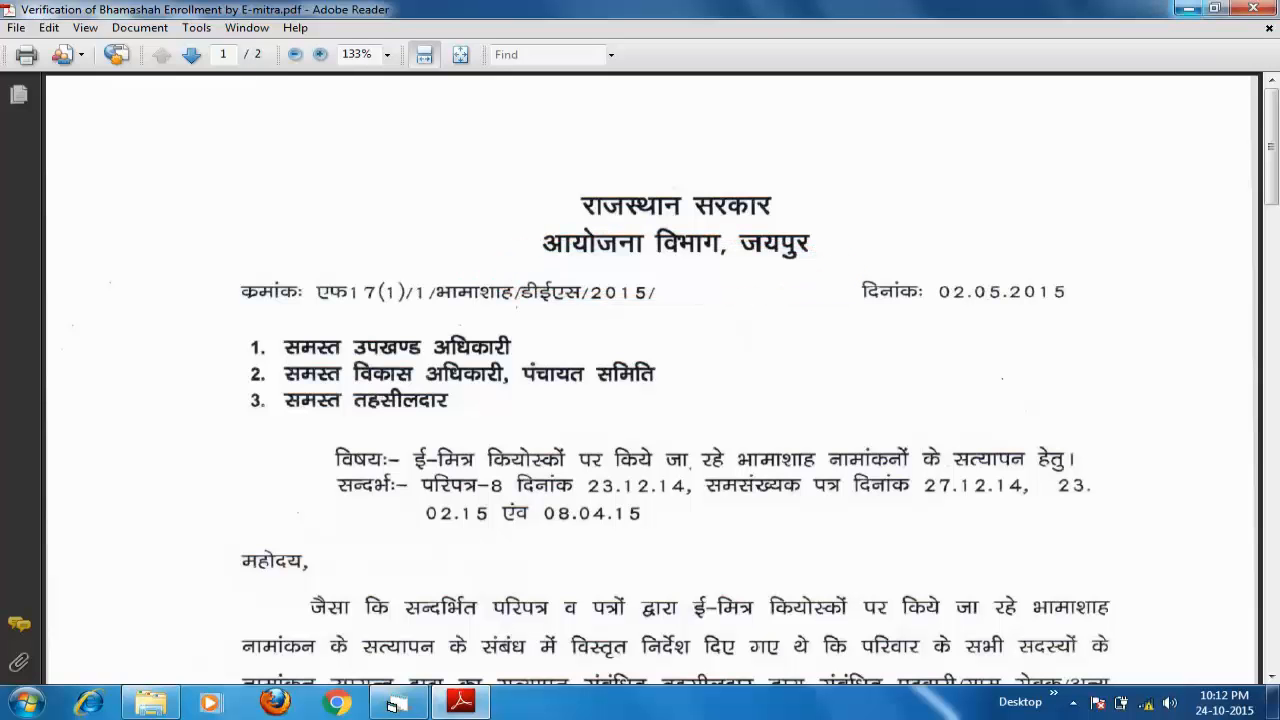
- Restore down the PDF and form windows, stretching the Document Entry Form across the top above the PDF
{"action": "left_click", "coordinate": [1188, 9]}
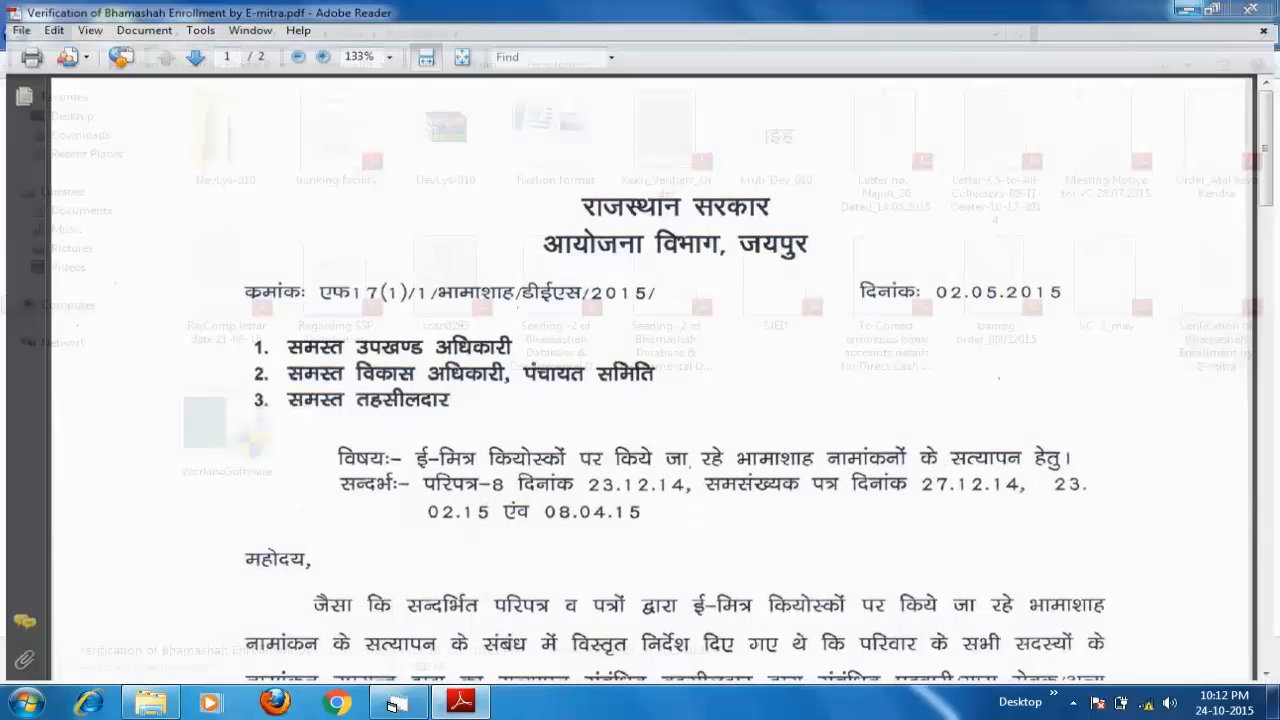
{"action": "left_click", "coordinate": [461, 702]}
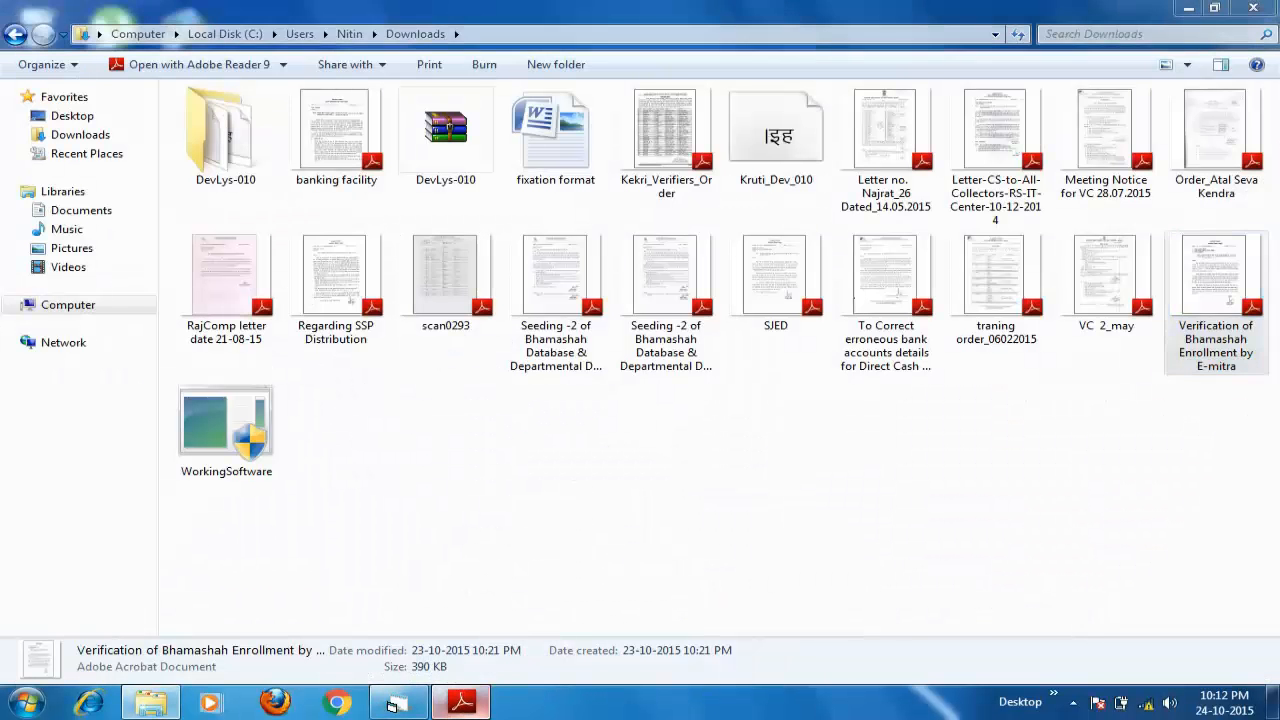
{"action": "left_click", "coordinate": [1213, 8]}
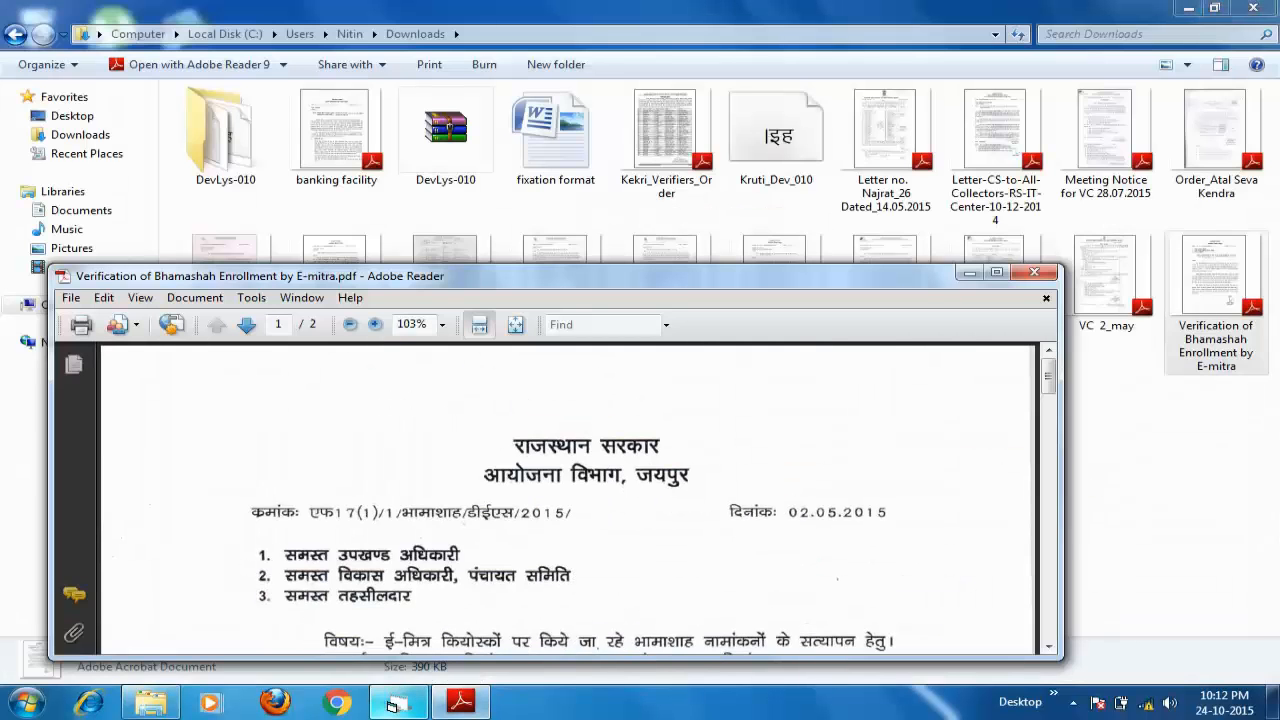
{"action": "left_click", "coordinate": [395, 704]}
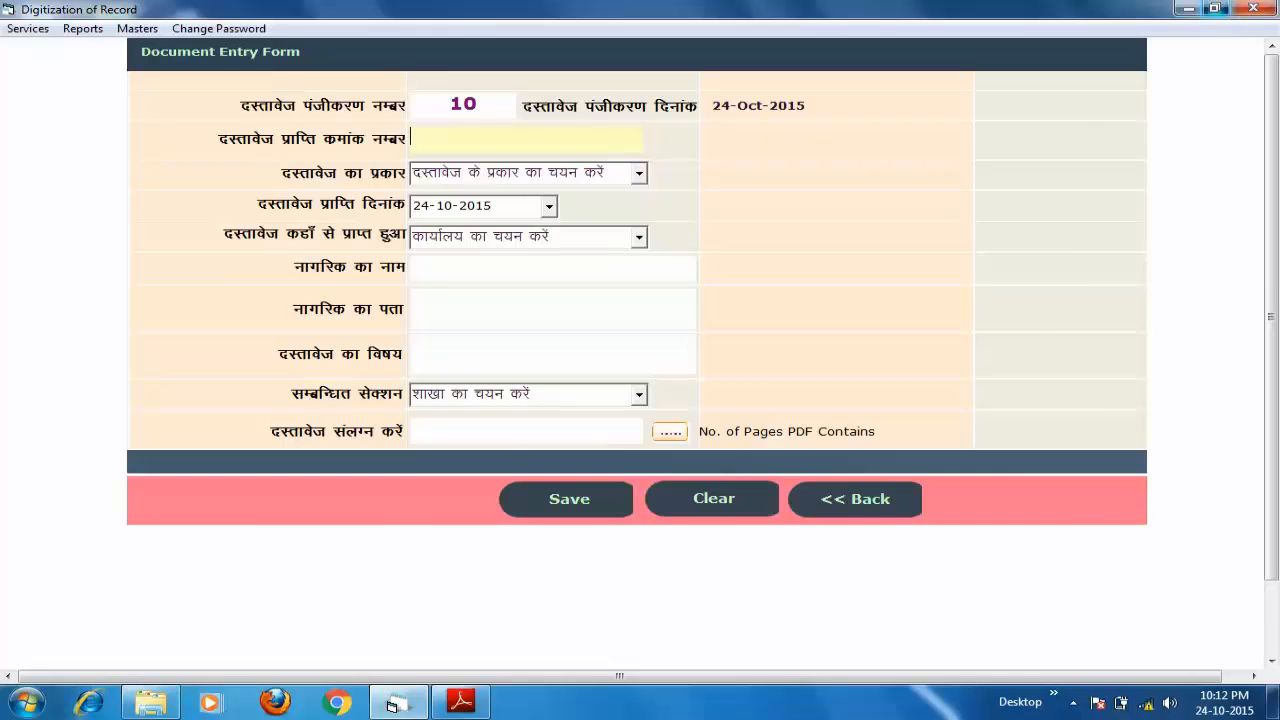
{"action": "left_click", "coordinate": [1213, 8]}
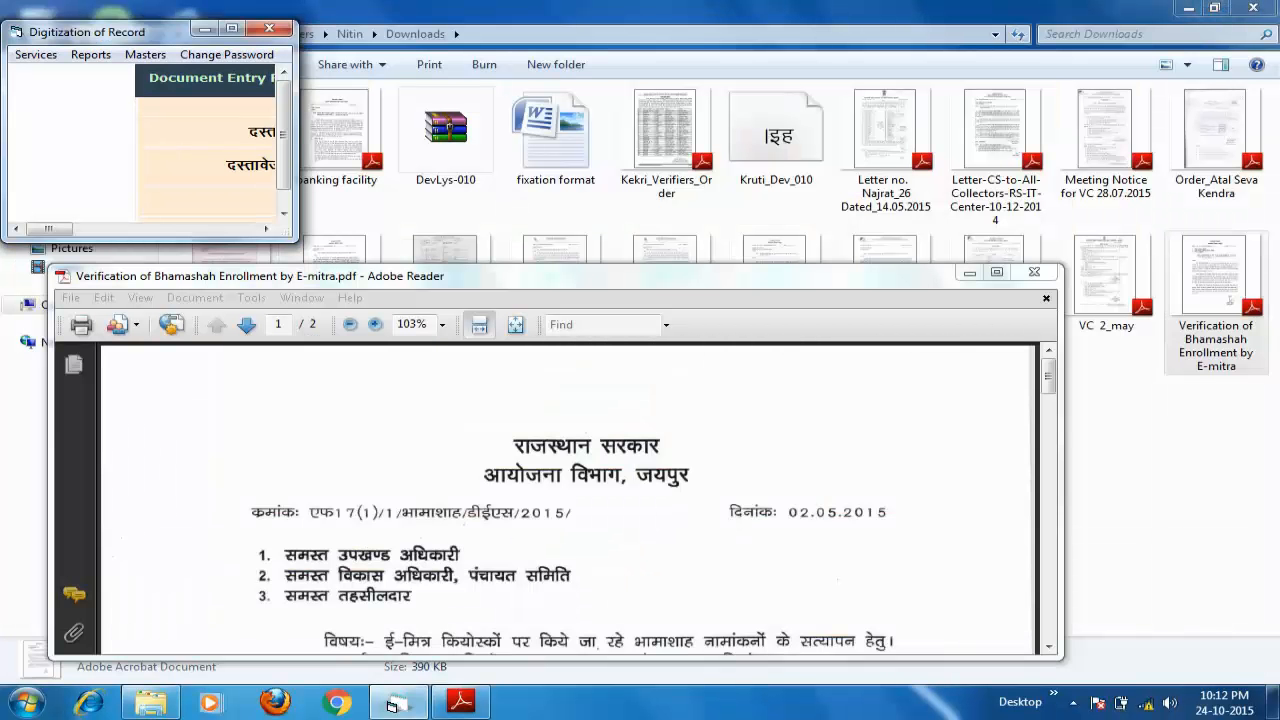
{"action": "left_click_drag", "start_coordinate": [297, 241], "coordinate": [1152, 311]}
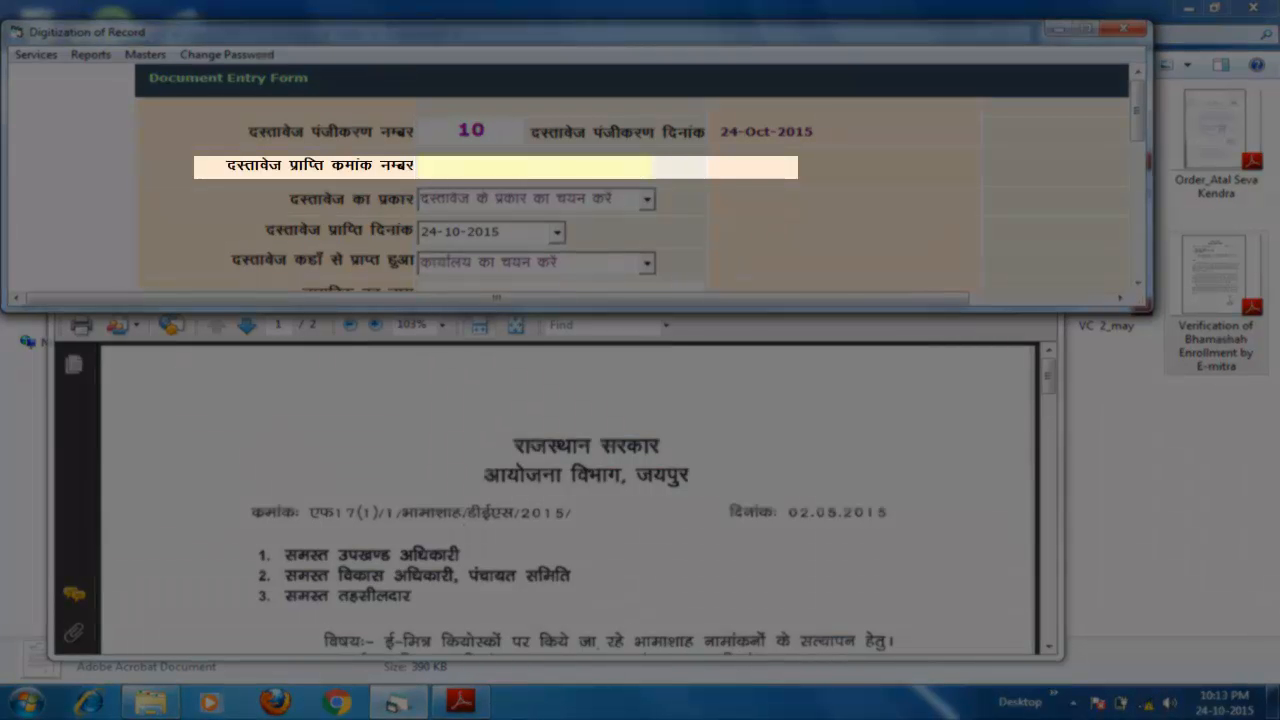
- Enter receipt number 8976 and choose पत्र as the document type
{"action": "type", "text": "8976"}
{"action": "key", "text": "Tab"}
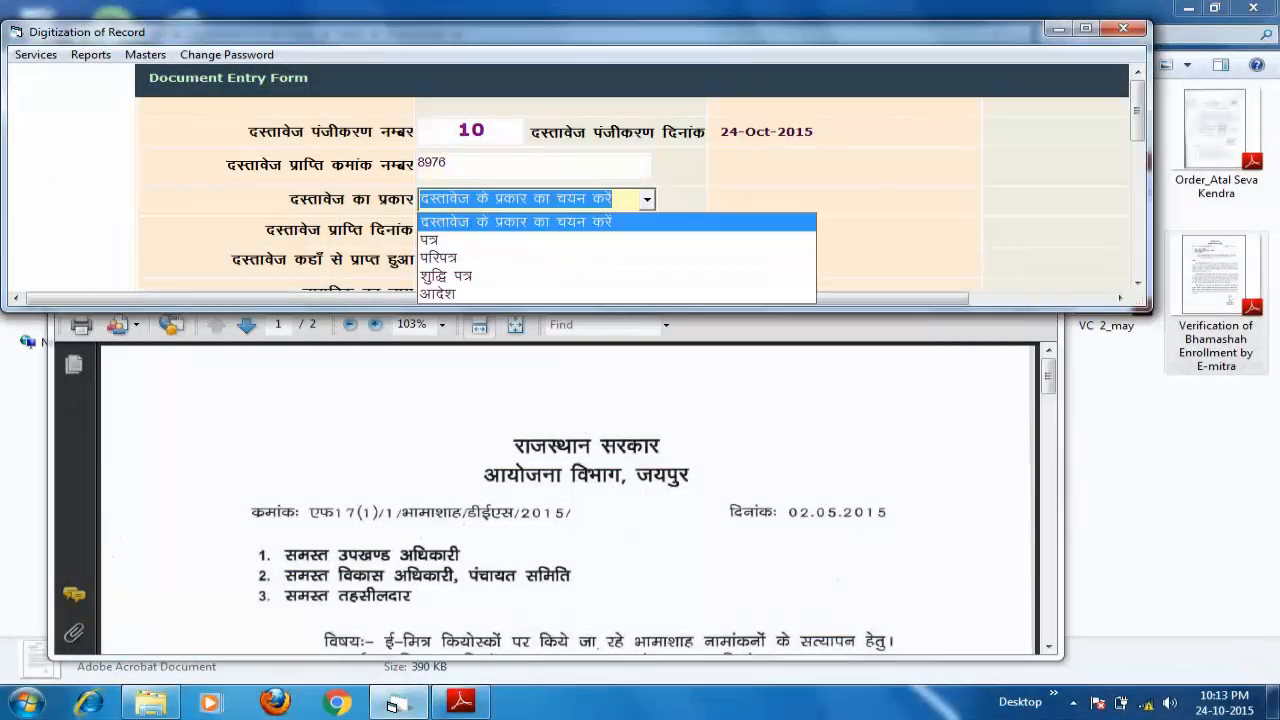
{"action": "key", "text": "Down"}
{"action": "key", "text": "Down"}
{"action": "key", "text": "Down"}
{"action": "key", "text": "Up"}
{"action": "key", "text": "Up"}
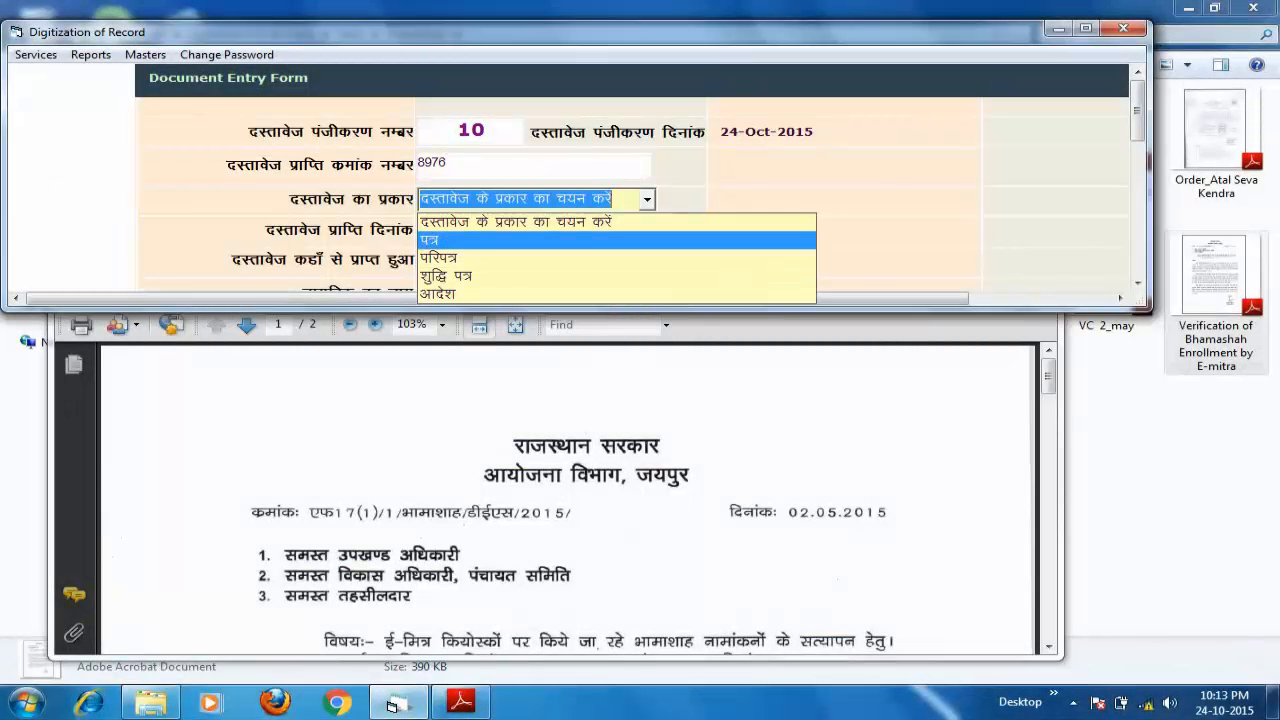
{"action": "key", "text": "Down"}
{"action": "key", "text": "Up"}
{"action": "key", "text": "Return"}
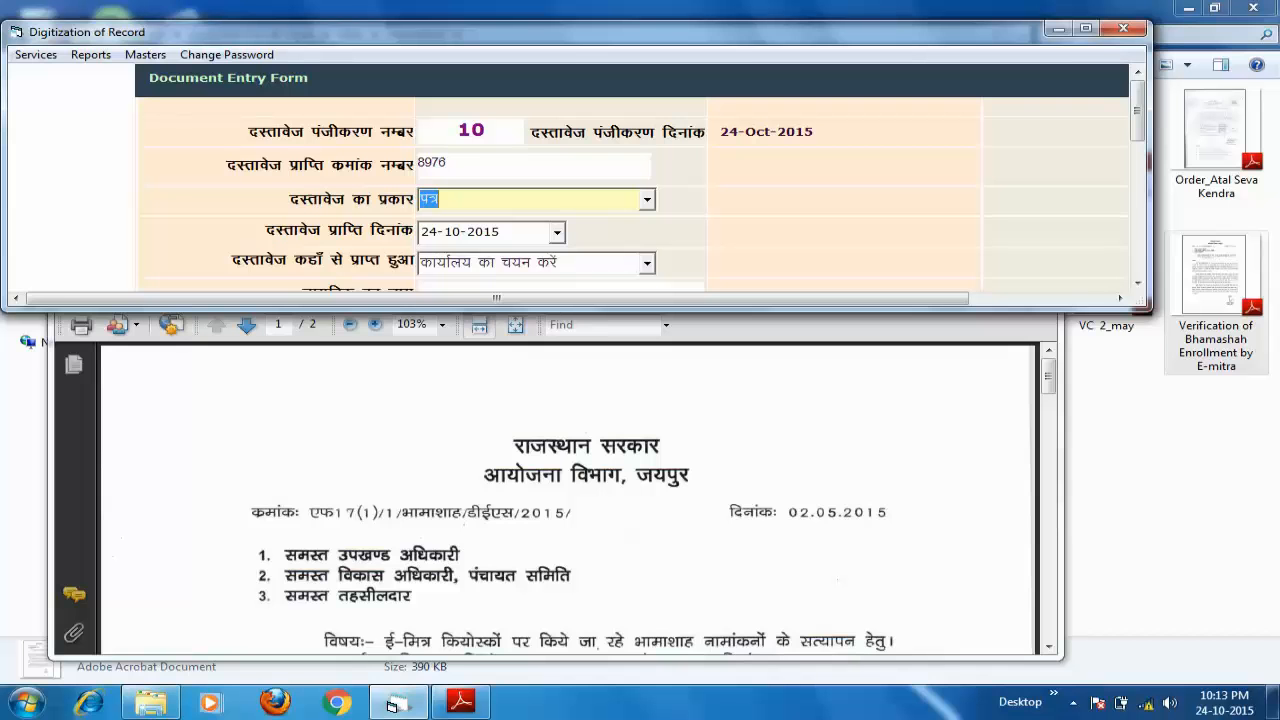
- Set the receipt date to 02-05-2015
{"action": "key", "text": "Tab"}
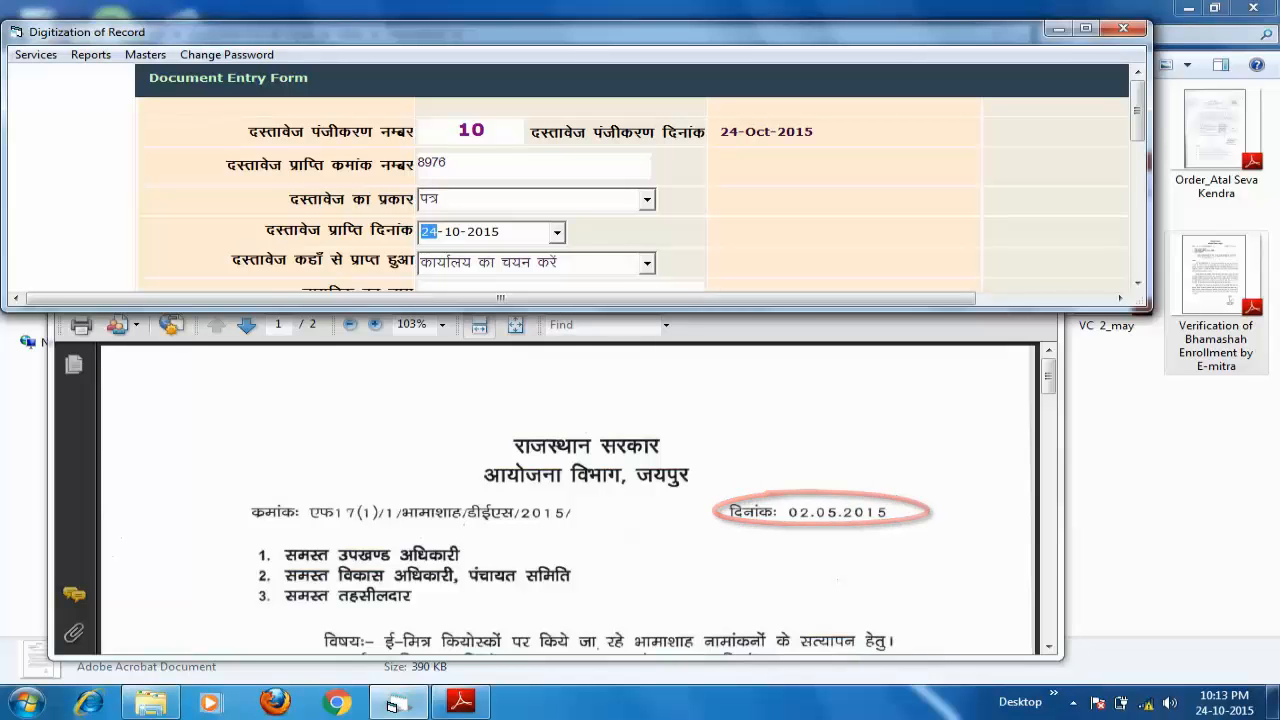
{"action": "type", "text": "02"}
{"action": "key", "text": "Right"}
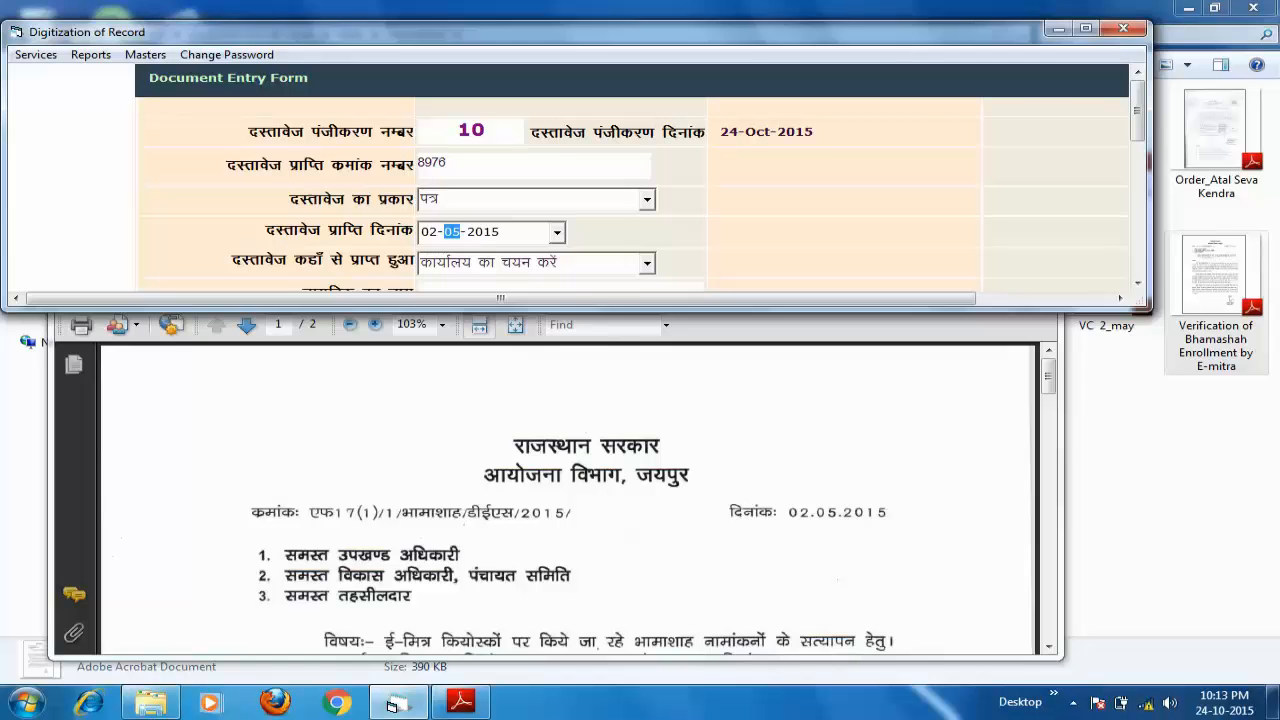
{"action": "key", "text": "alt+Down"}
{"action": "key", "text": "Return"}
{"action": "key", "text": "Tab"}
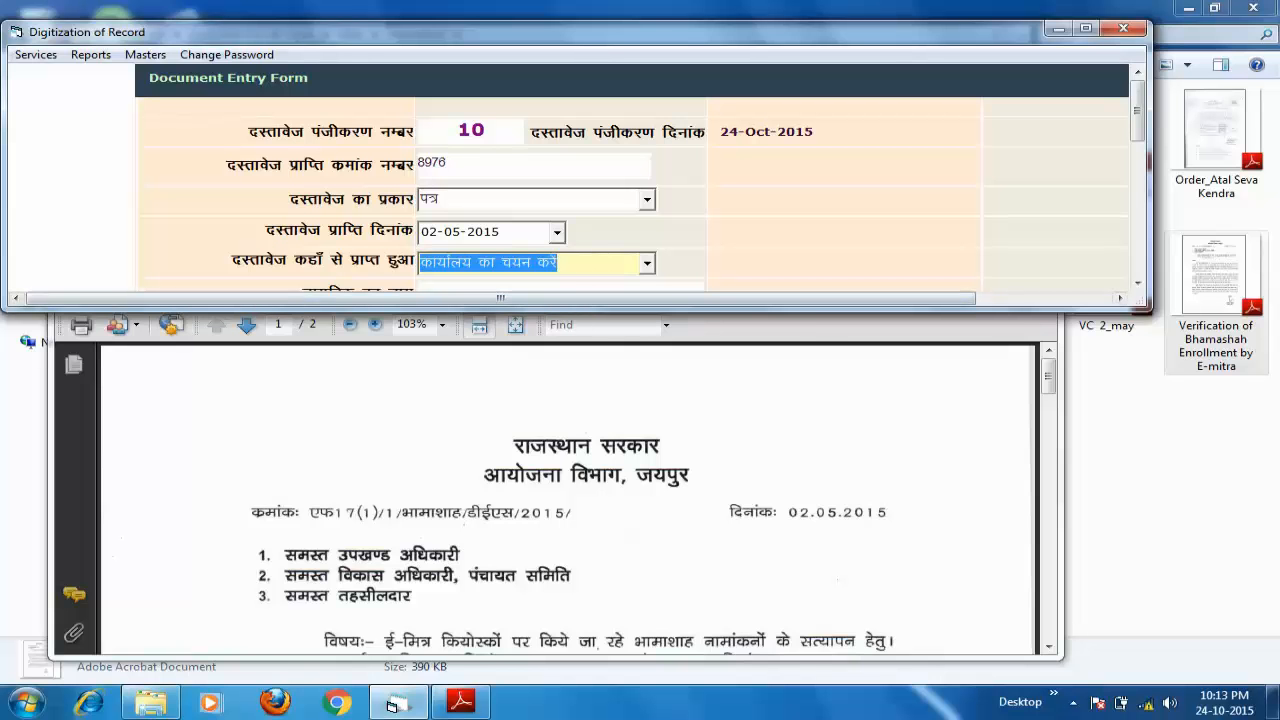
- Pick आयोजना विभाग (जयपुर) from the sending-office list
{"action": "key", "text": "alt+Down"}
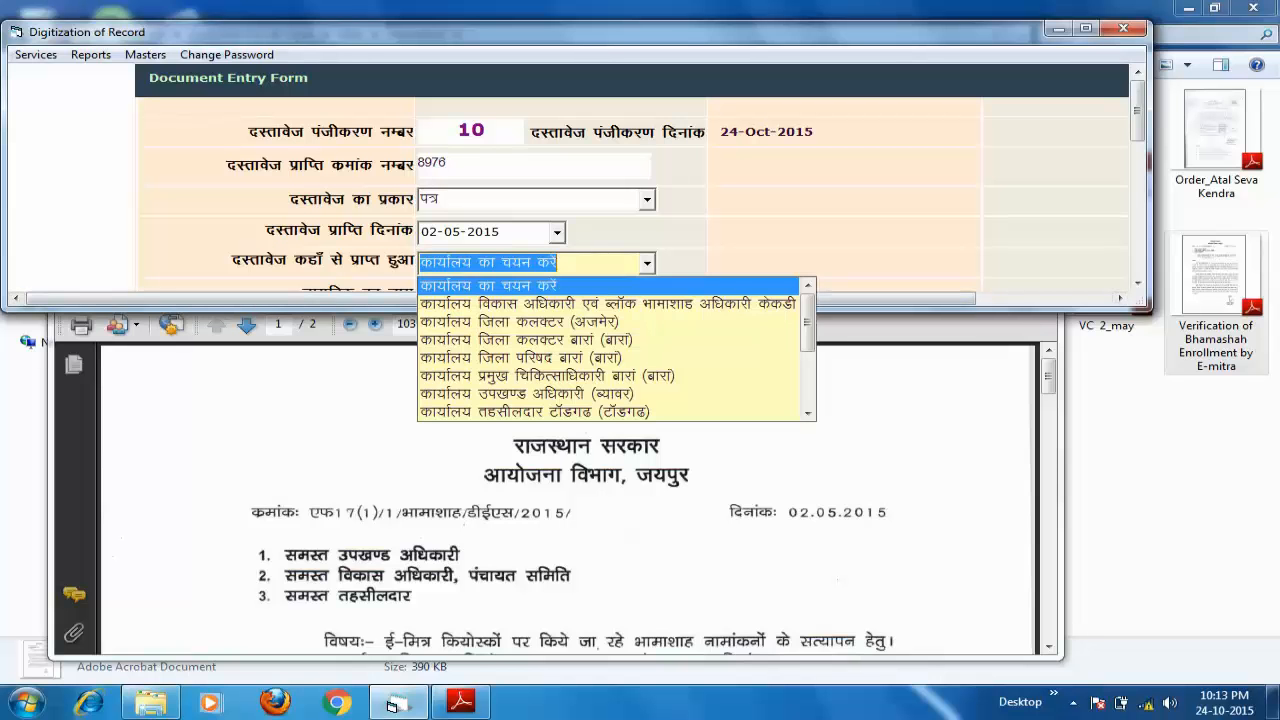
{"action": "key", "text": "Down"}
{"action": "key", "text": "Down"}
{"action": "key", "text": "Down"}
{"action": "key", "text": "Down"}
{"action": "key", "text": "Down"}
{"action": "key", "text": "Down"}
{"action": "key", "text": "Down"}
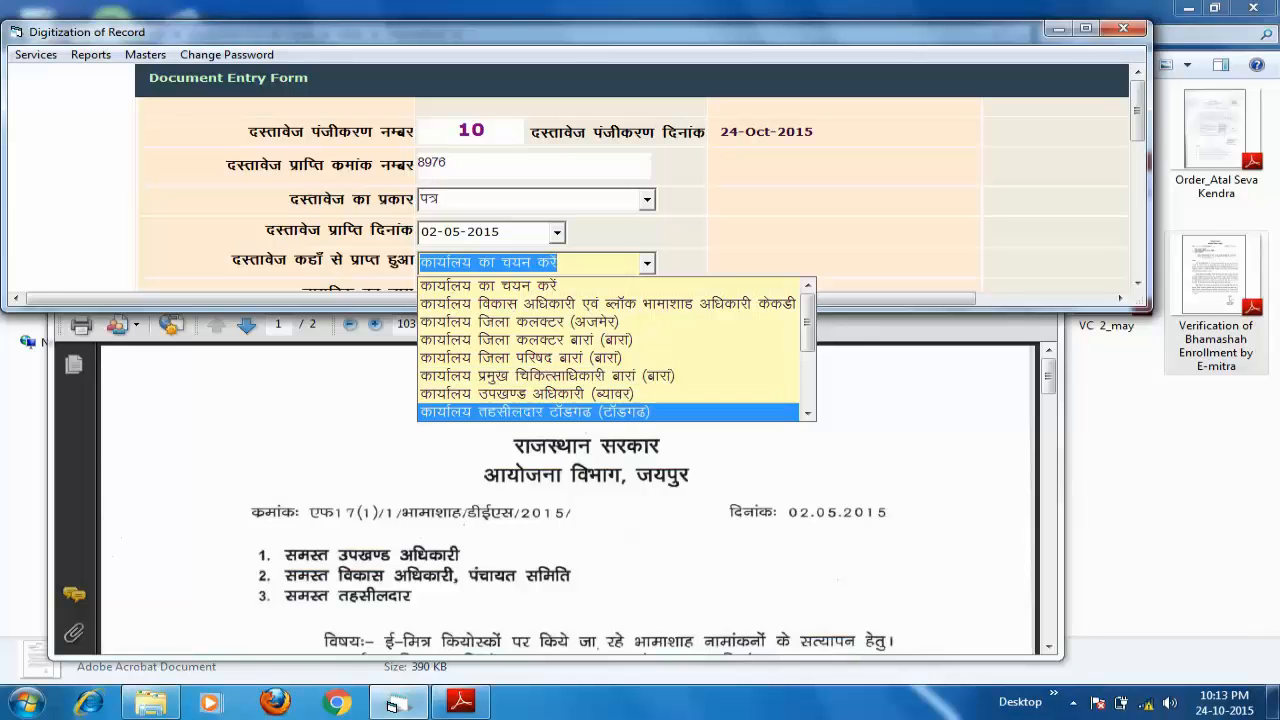
{"action": "key", "text": "Up"}
{"action": "key", "text": "Up"}
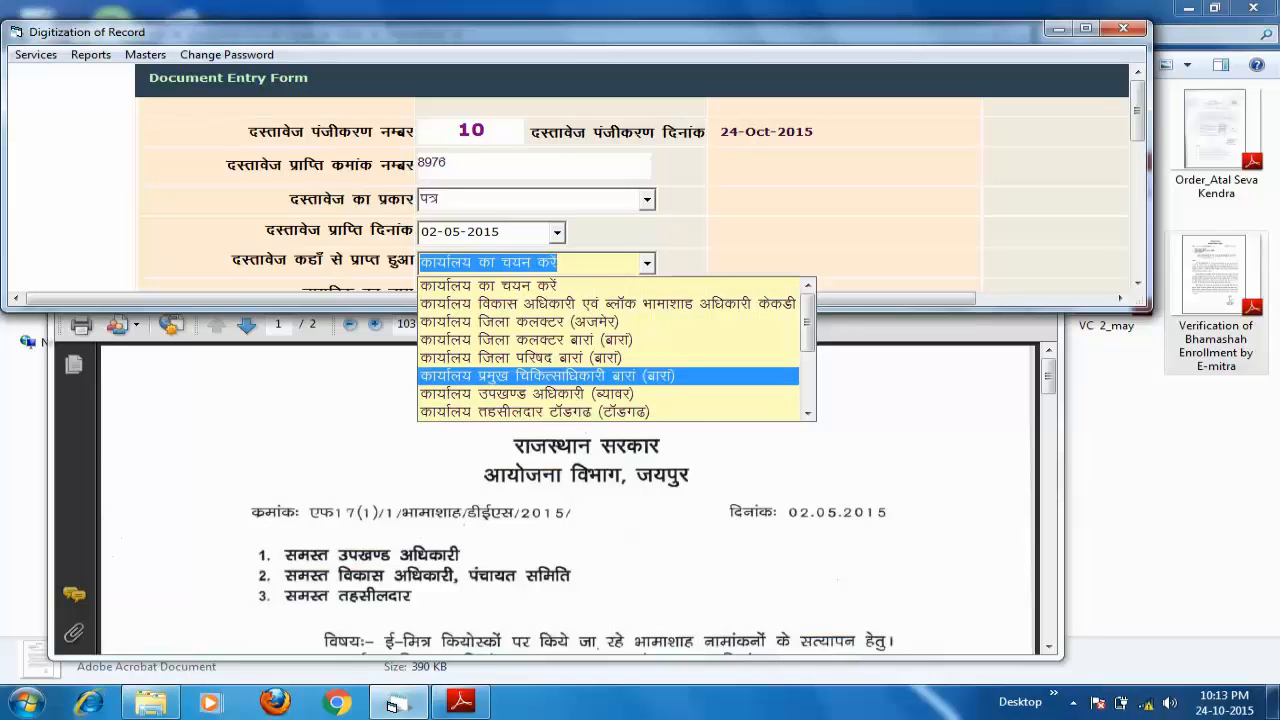
{"action": "scroll", "coordinate": [392, 704], "scroll_direction": "down", "scroll_amount": 3}
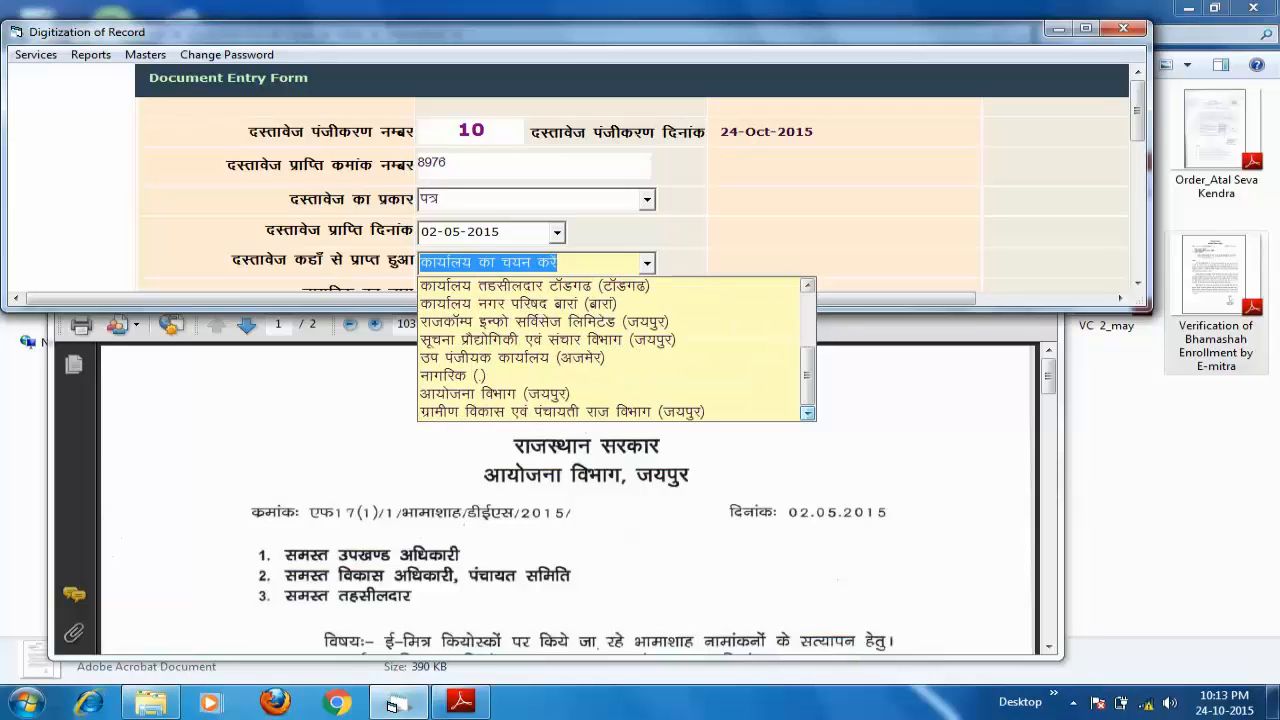
{"action": "left_click", "coordinate": [495, 394]}
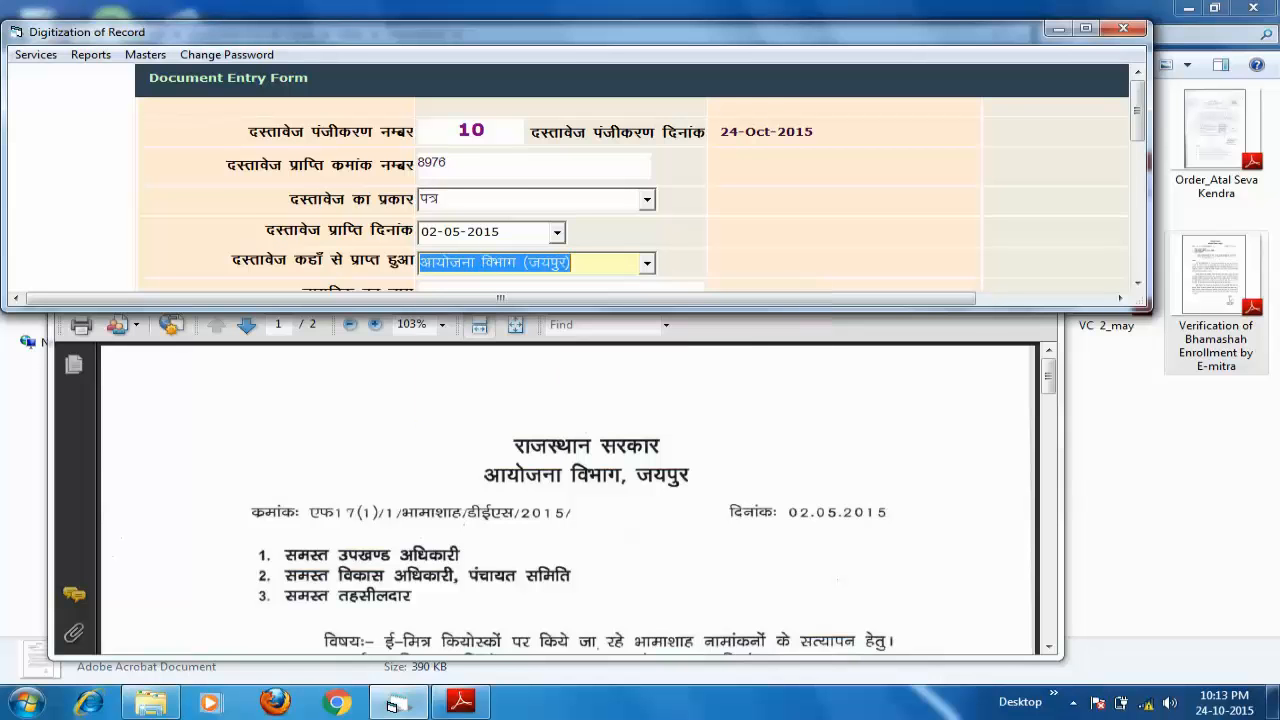
{"action": "left_click", "coordinate": [1137, 282]}
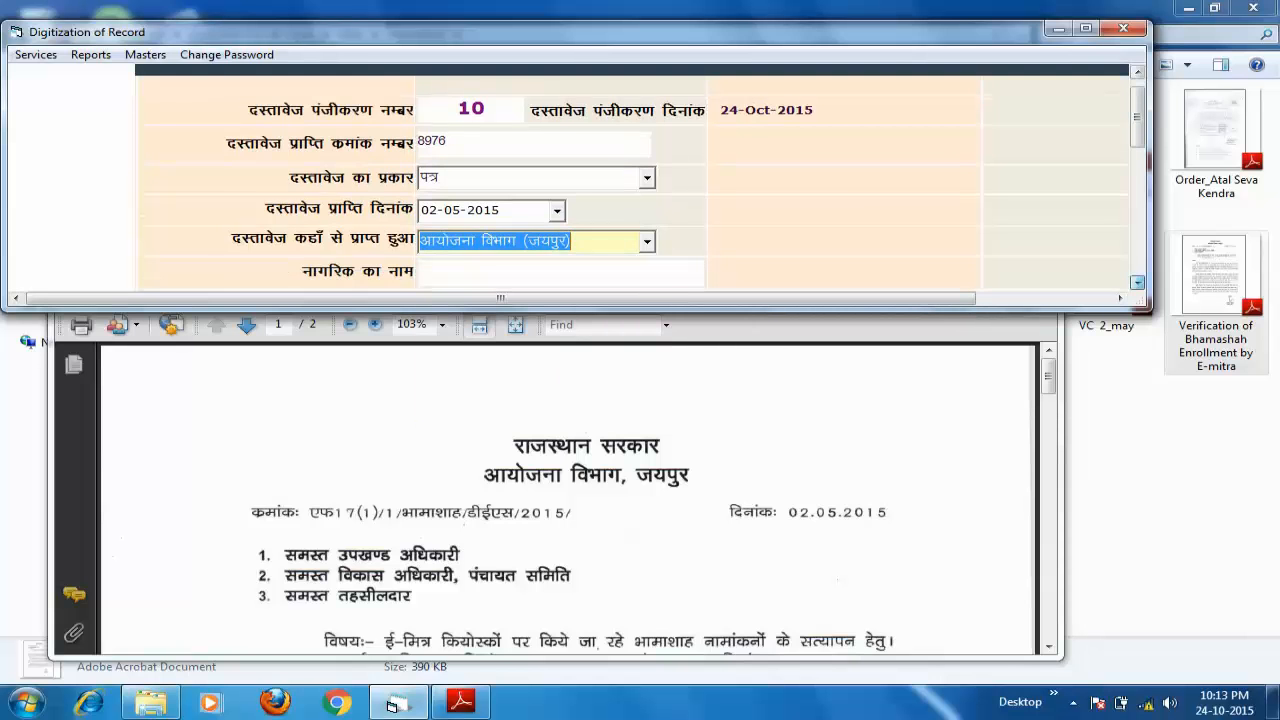
{"action": "scroll", "coordinate": [1137, 282], "scroll_direction": "down", "scroll_amount": 3}
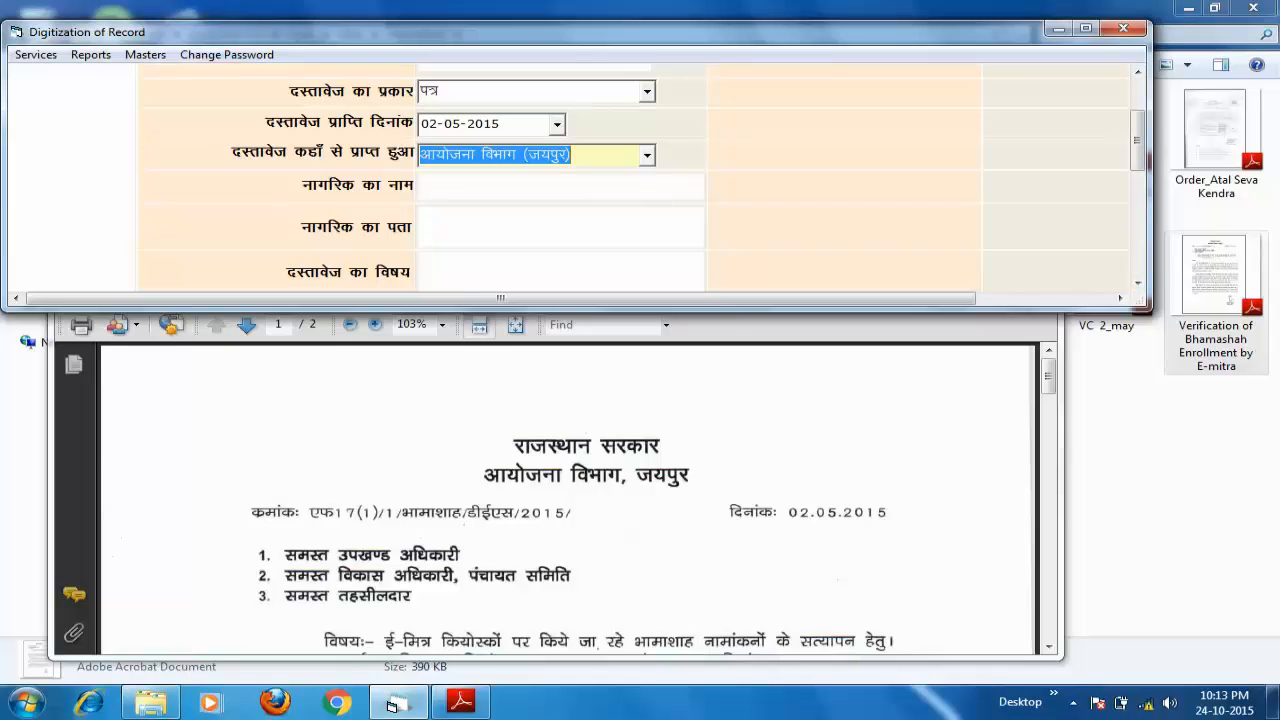
- Try नागरिक () as the source, checking the citizen name and address fields
{"action": "key", "text": "alt+Down"}
{"action": "key", "text": "Up"}
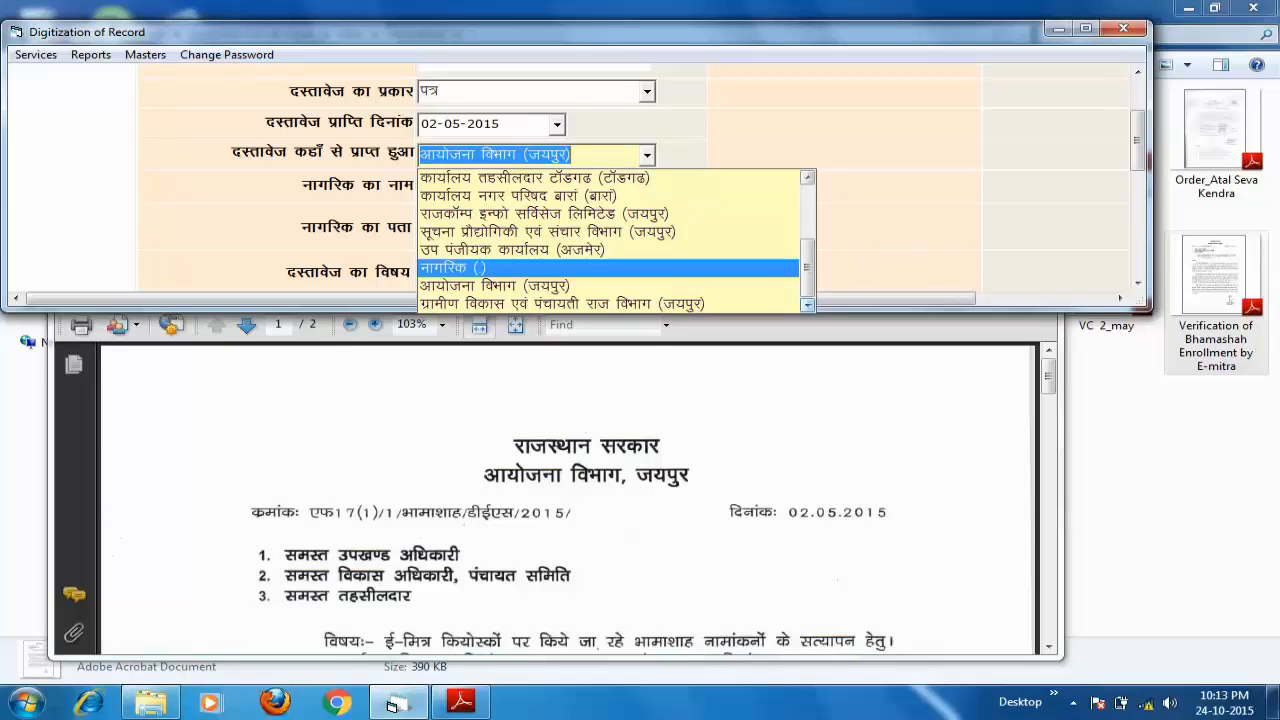
{"action": "key", "text": "Return"}
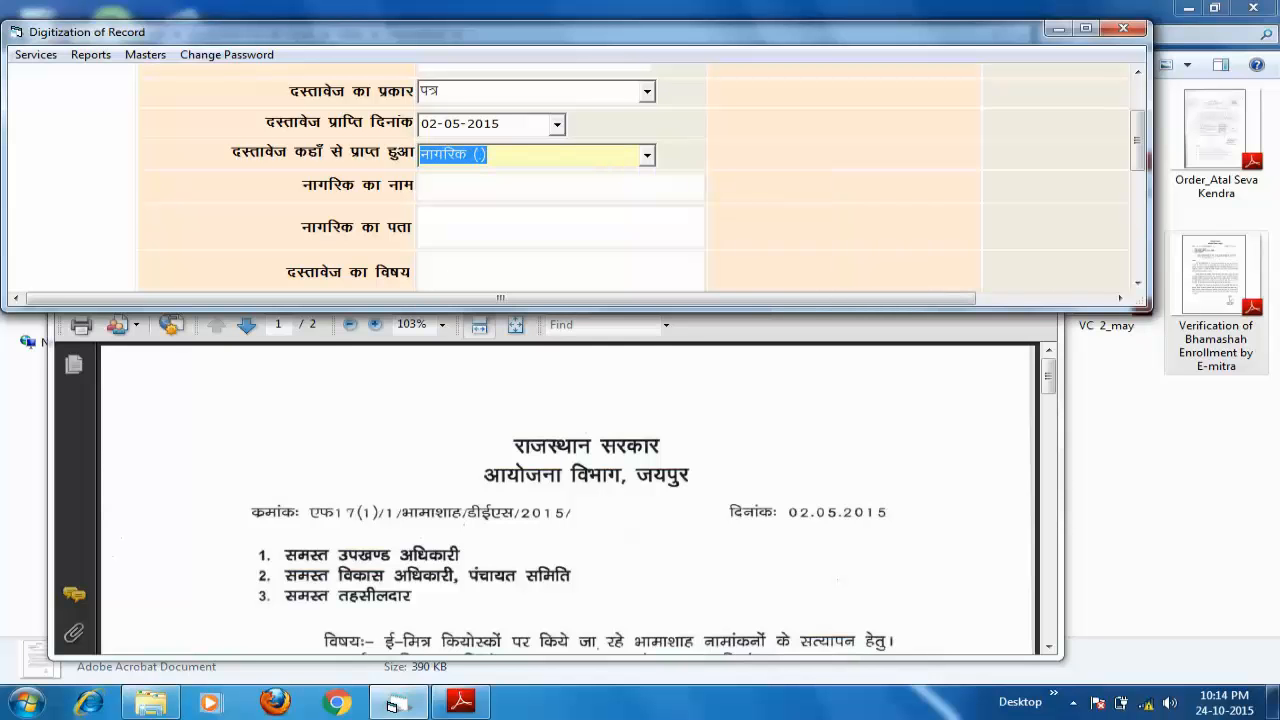
{"action": "key", "text": "Tab"}
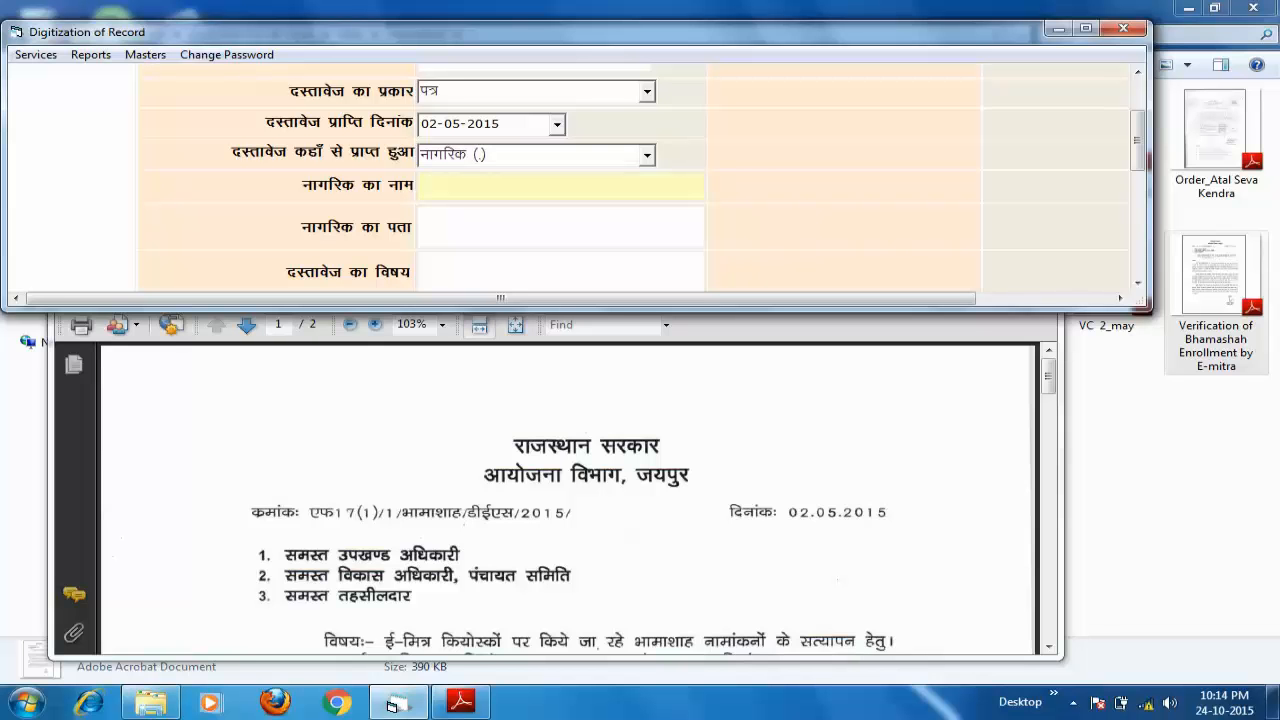
{"action": "key", "text": "Tab"}
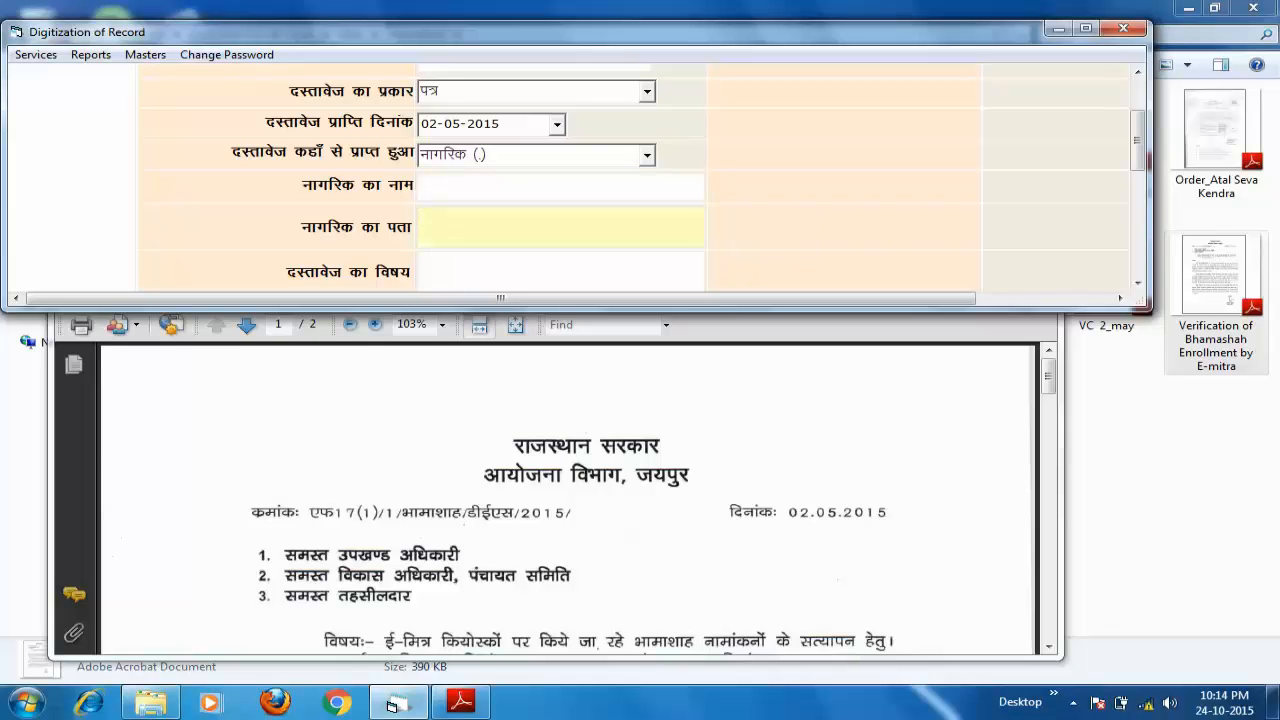
{"action": "key", "text": "shift+Tab"}
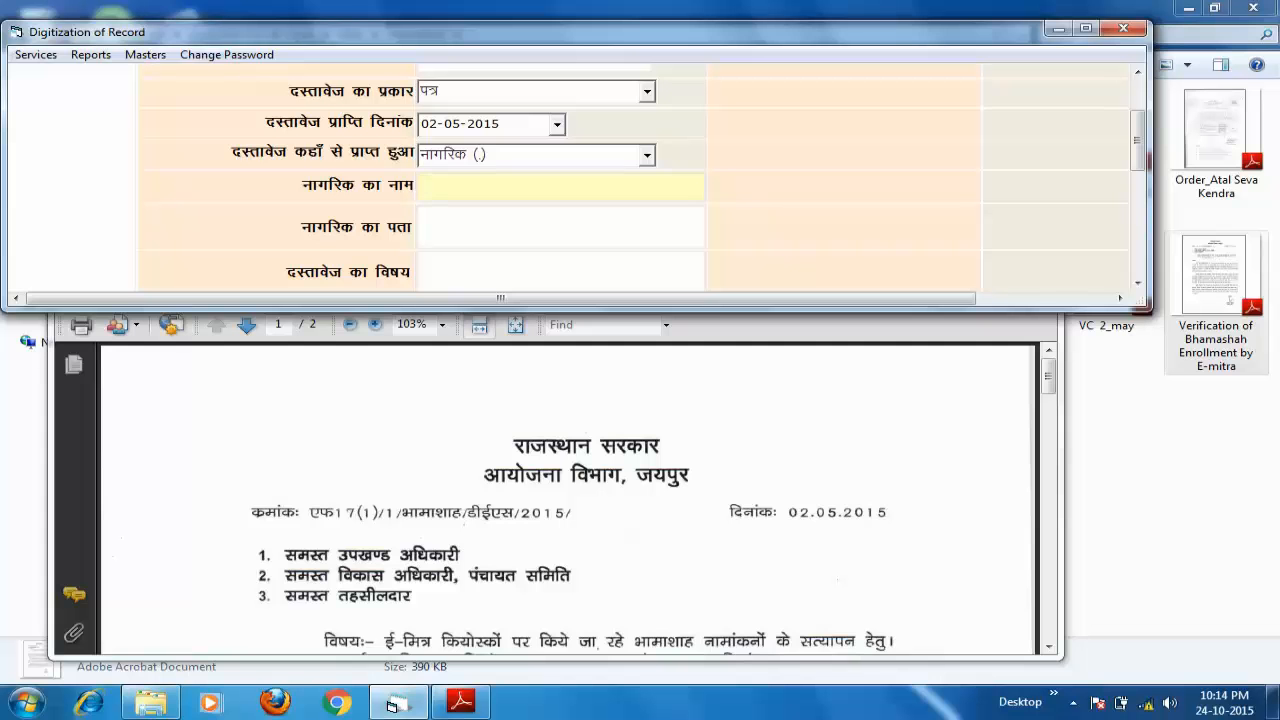
{"action": "key", "text": "Tab"}
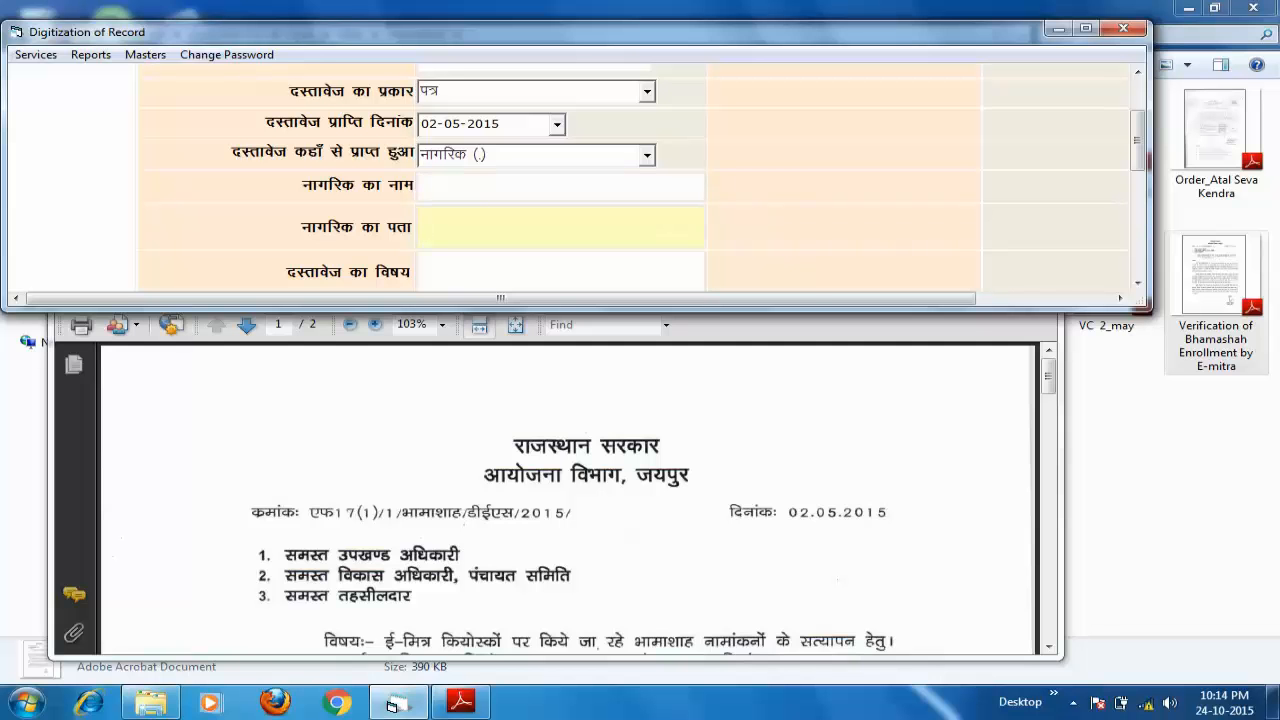
- Switch the source back to आयोजना विभाग (जयपुर) and move to the subject field
{"action": "left_click", "coordinate": [647, 155]}
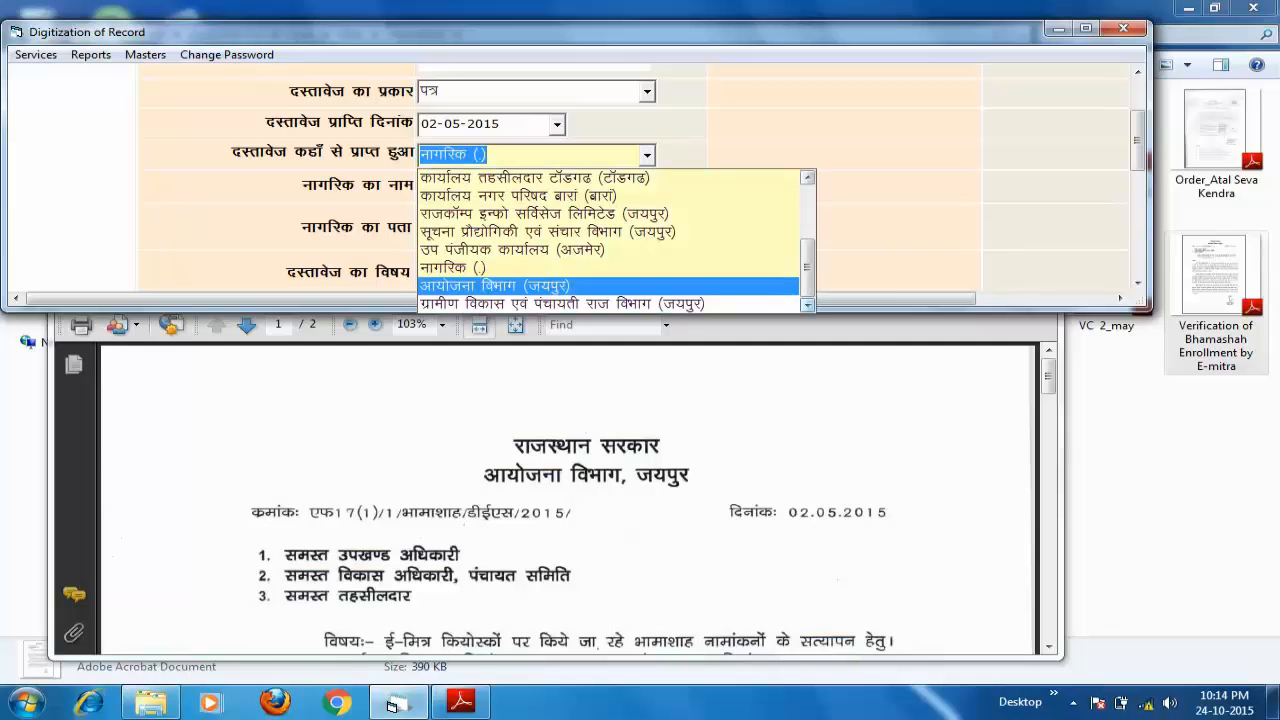
{"action": "left_click", "coordinate": [515, 286]}
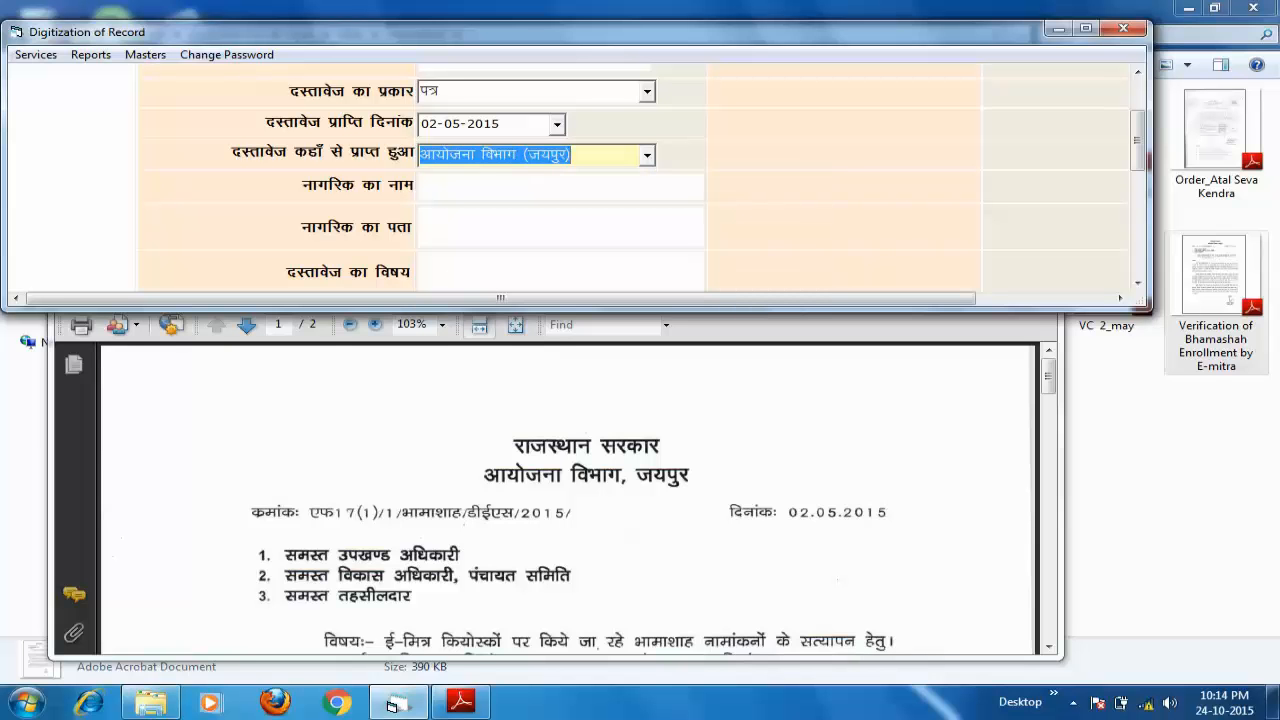
{"action": "key", "text": "Tab"}
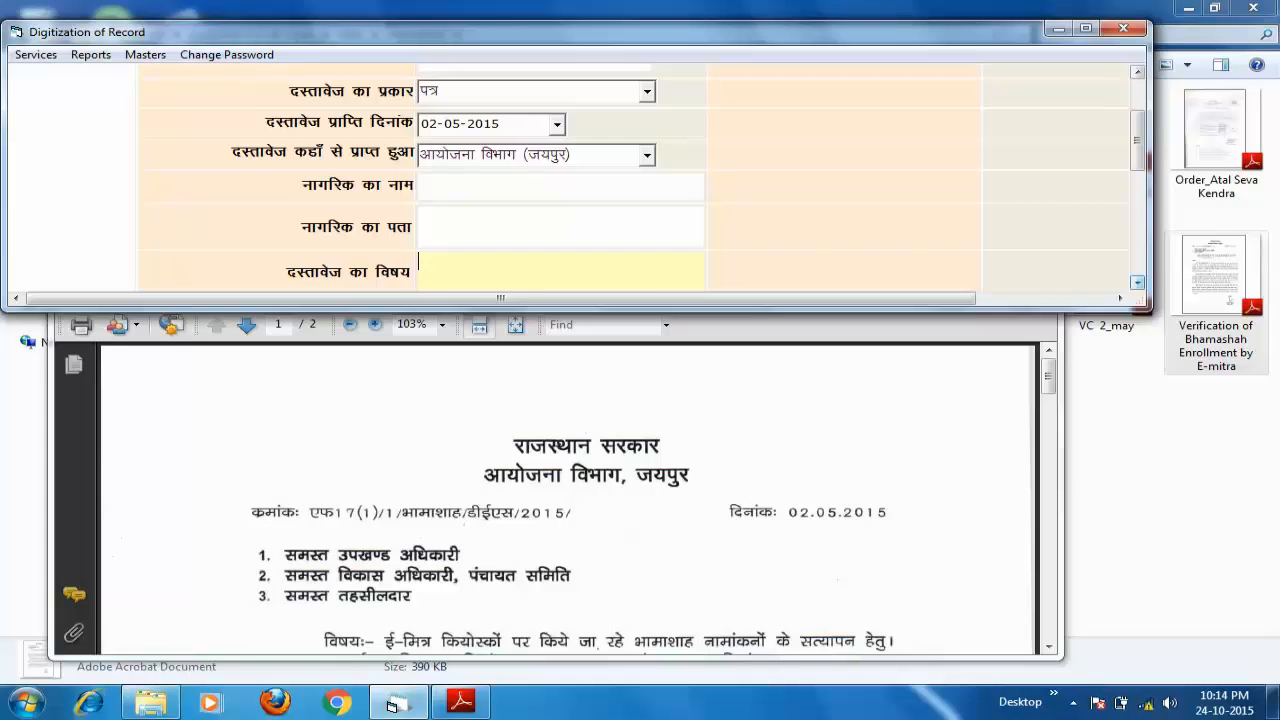
{"action": "scroll", "coordinate": [391, 704], "scroll_direction": "down", "scroll_amount": 1}
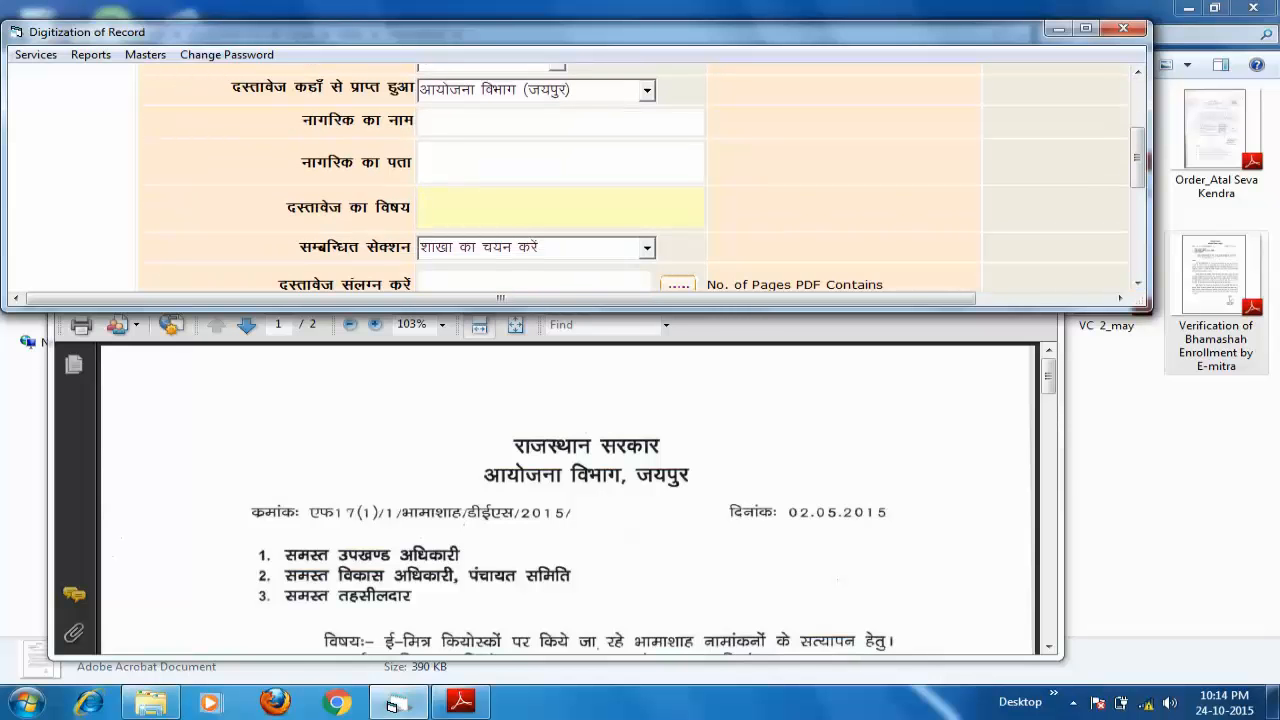
- Enter the letter's subject 'ई–मित्र कियोस्कों पर किये जा रहे भामाशाह नामांकनो के सत्यापन हेतु।' as the document subject
{"action": "left_click", "coordinate": [1048, 647]}
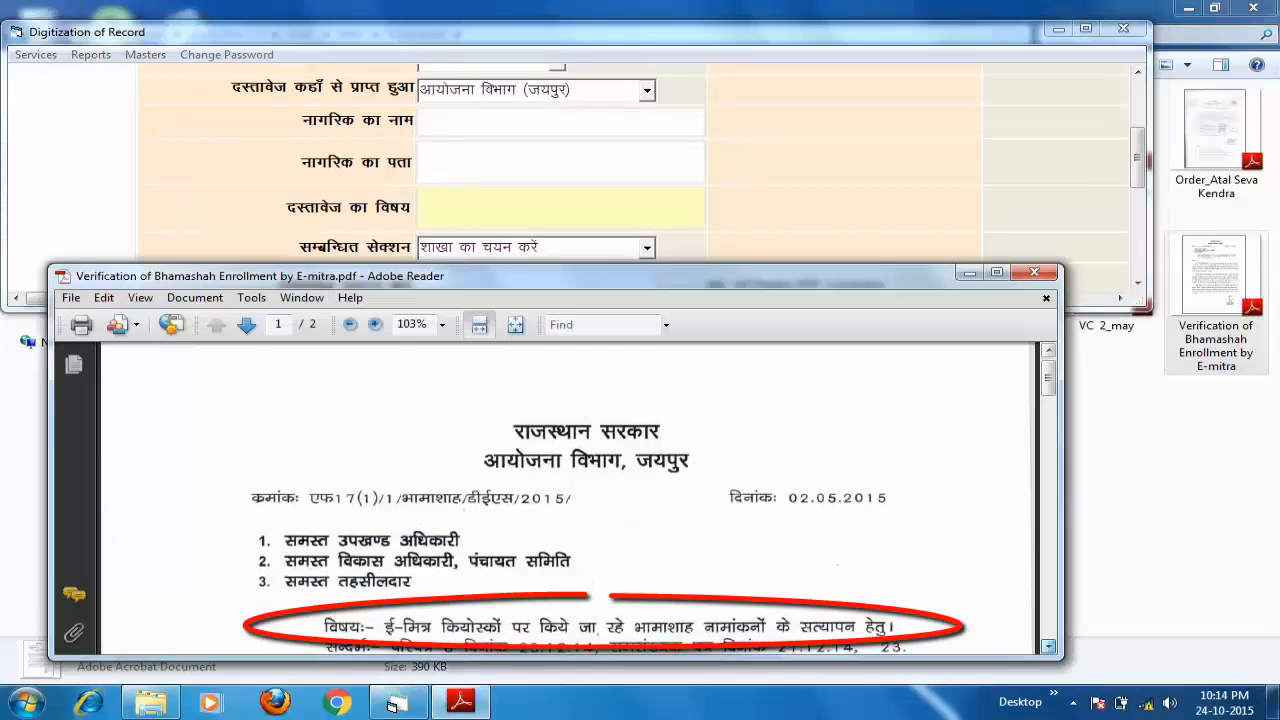
{"action": "left_click", "coordinate": [1048, 647]}
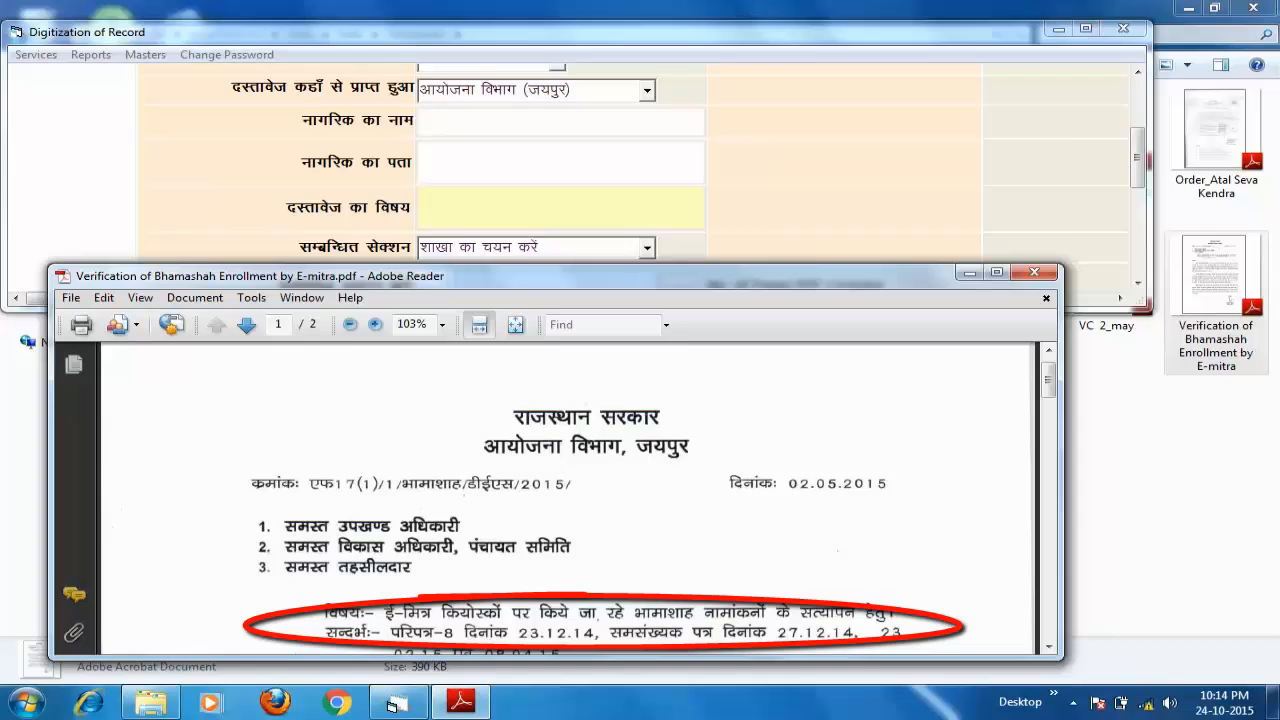
{"action": "left_click", "coordinate": [397, 704]}
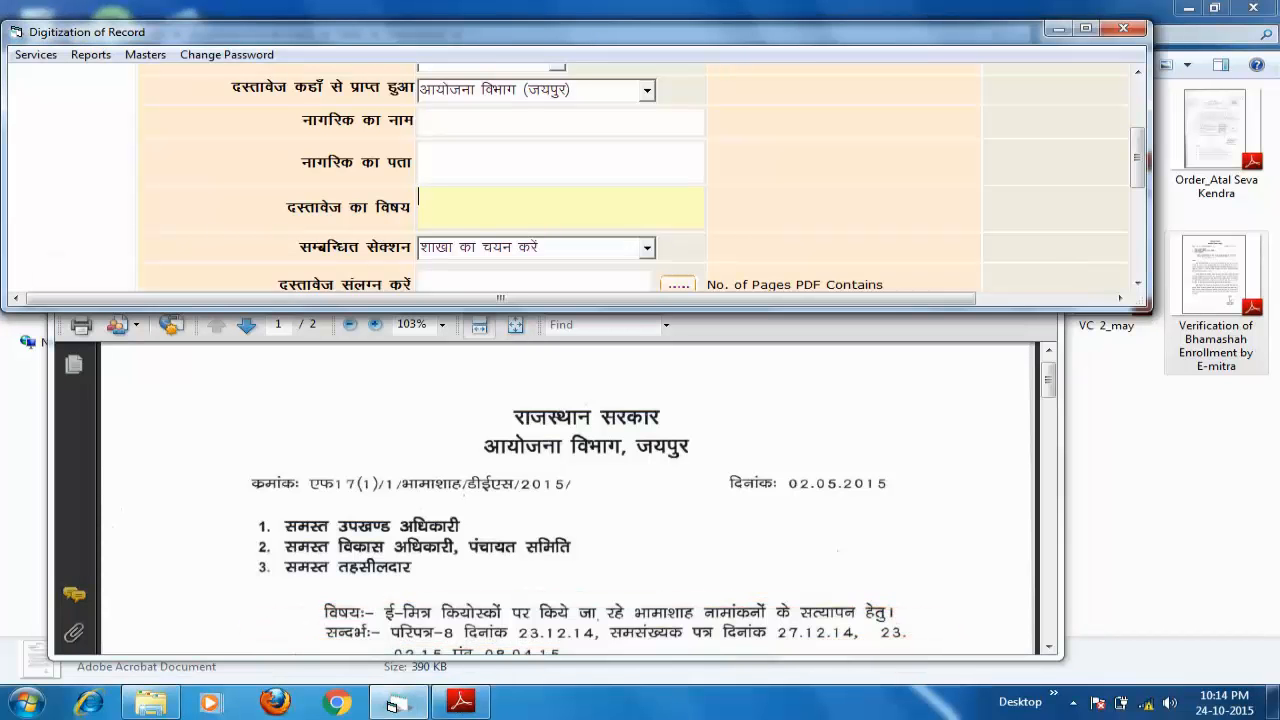
{"action": "type", "text": "ई"}
{"action": "left_click", "coordinate": [1073, 702]}
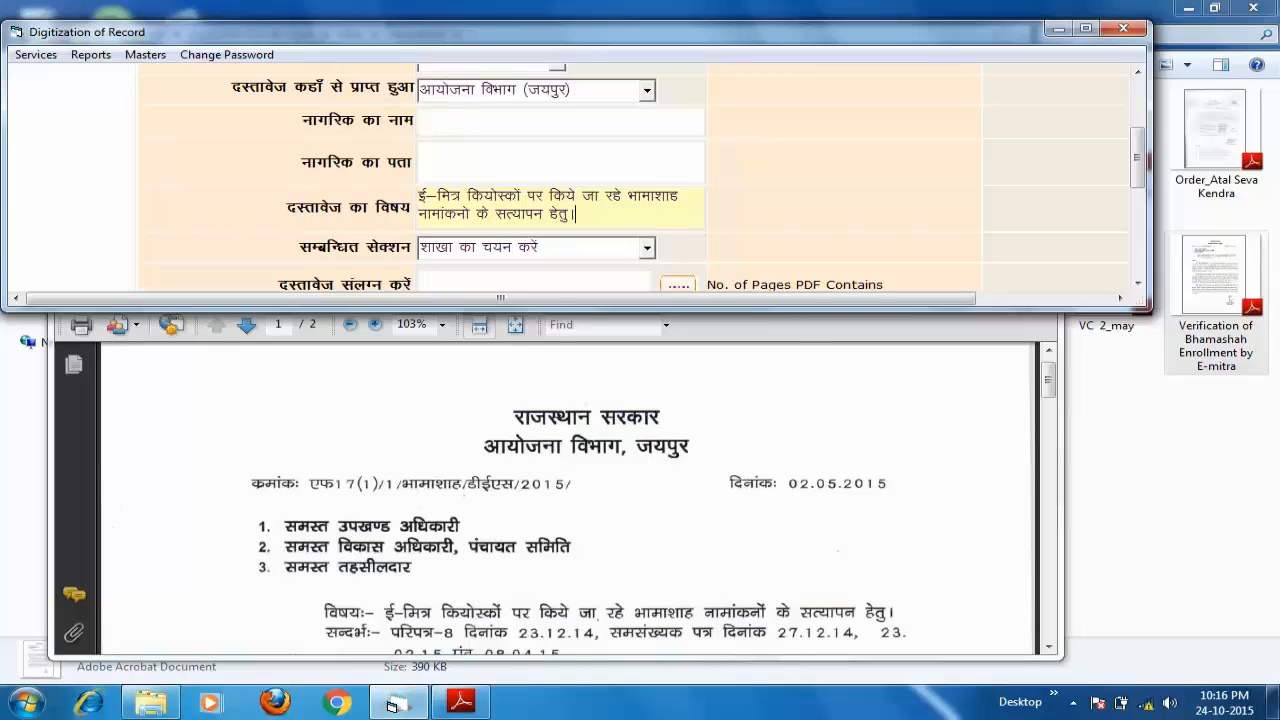
{"action": "left_click", "coordinate": [647, 248]}
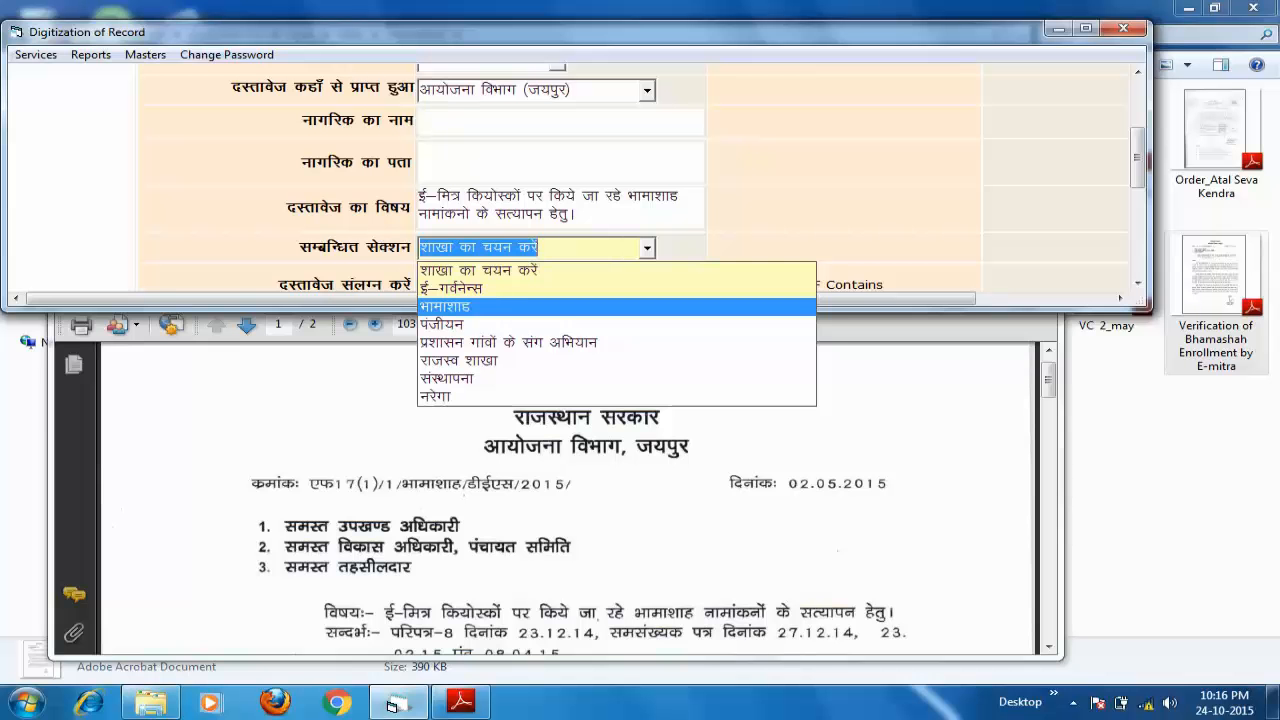
- Choose भामाशाह as the related section and close the scanned letter in Adobe Reader
{"action": "key", "text": "Return"}
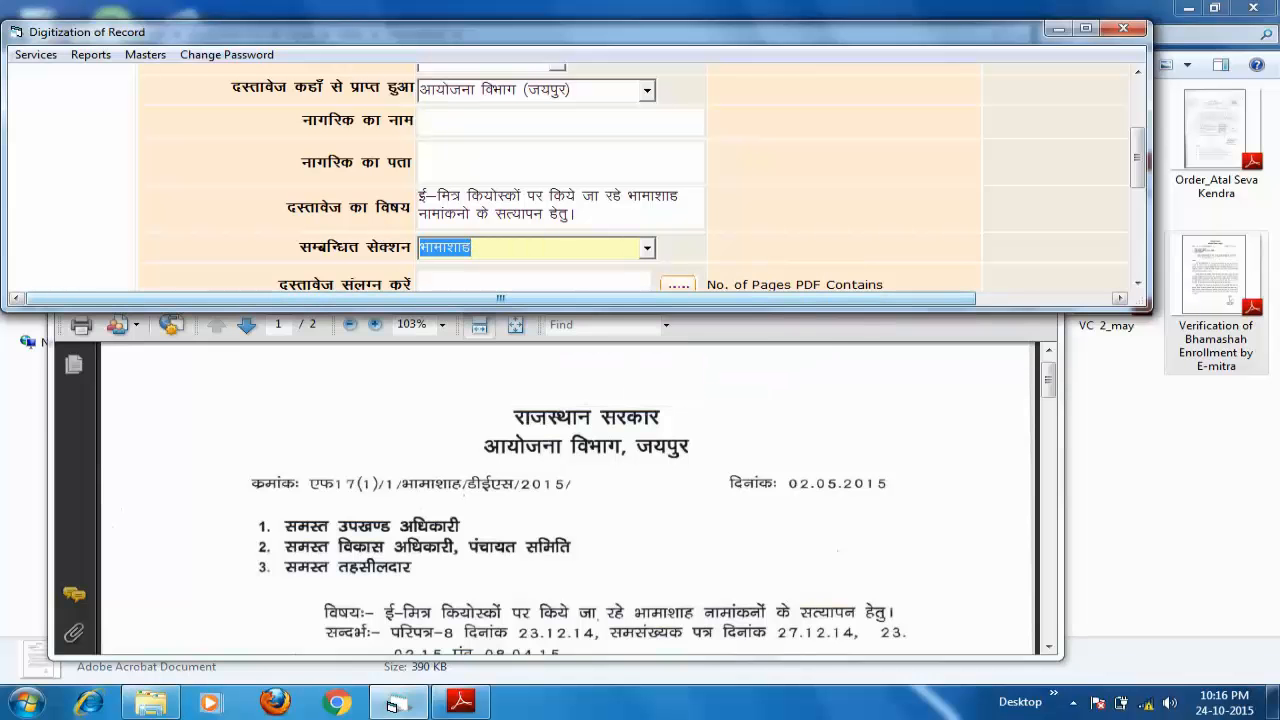
{"action": "key", "text": "Tab"}
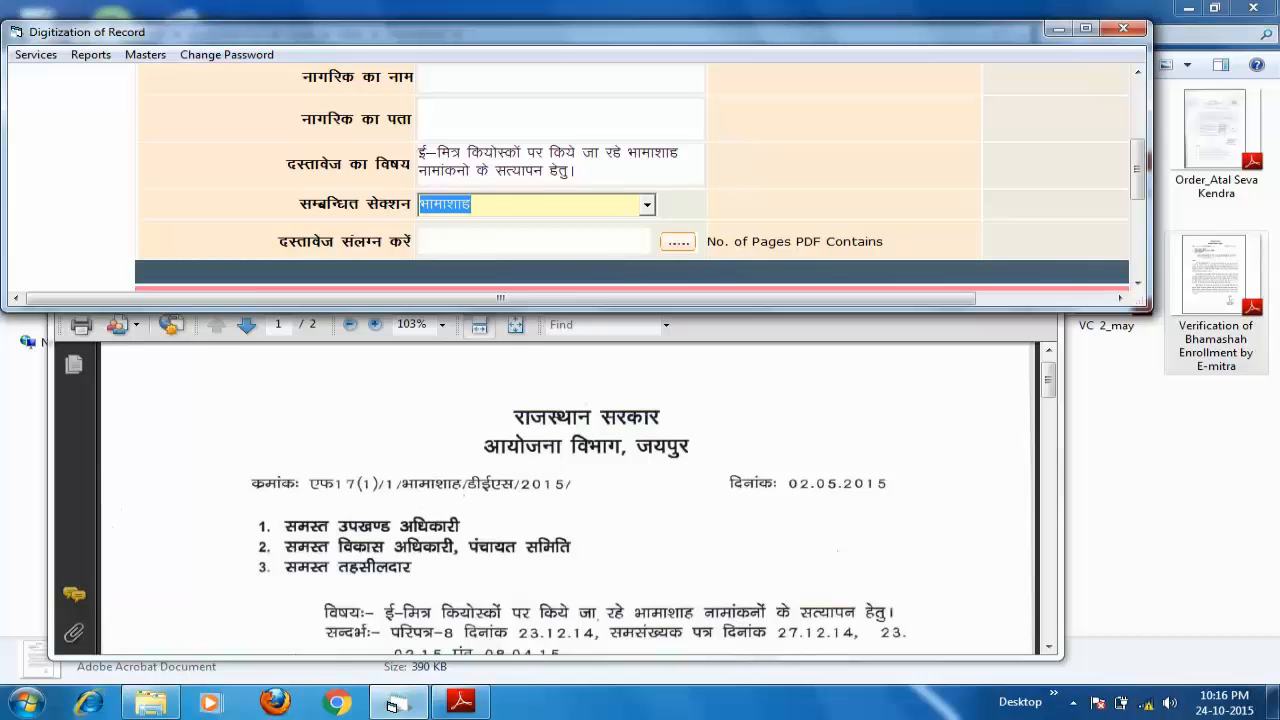
{"action": "left_click", "coordinate": [392, 704]}
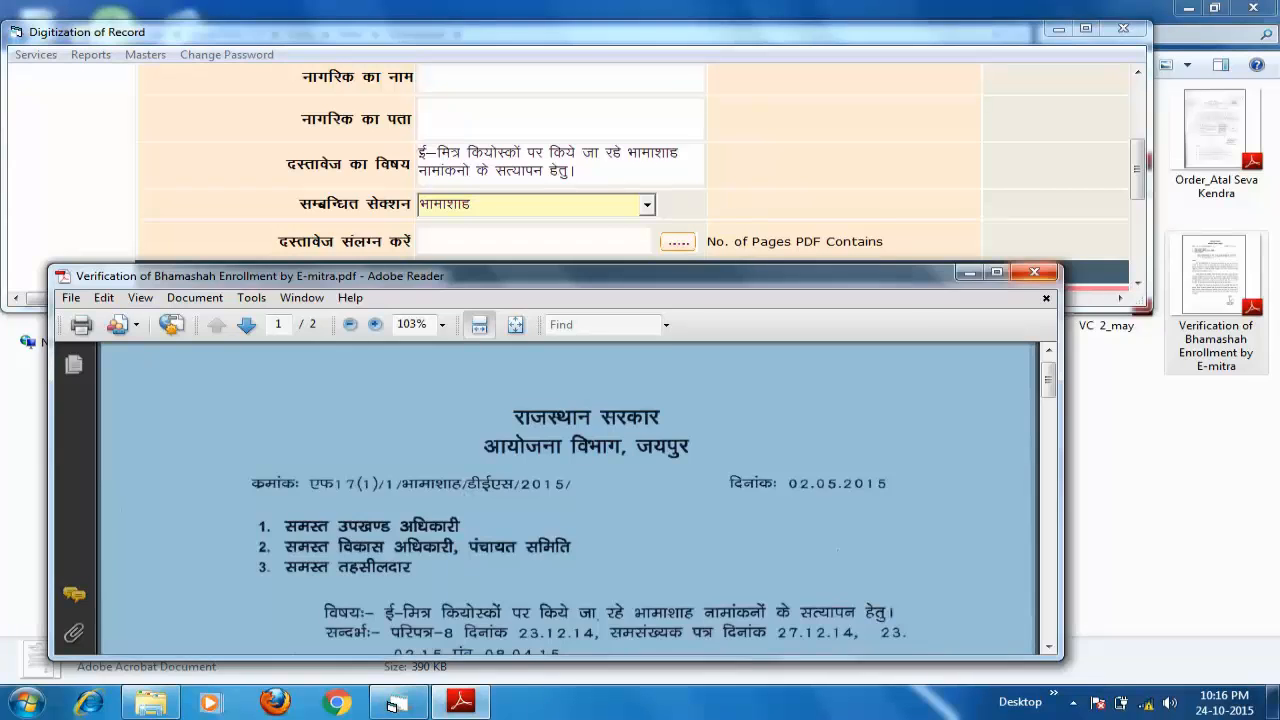
{"action": "left_click", "coordinate": [1035, 272]}
{"action": "left_click", "coordinate": [395, 704]}
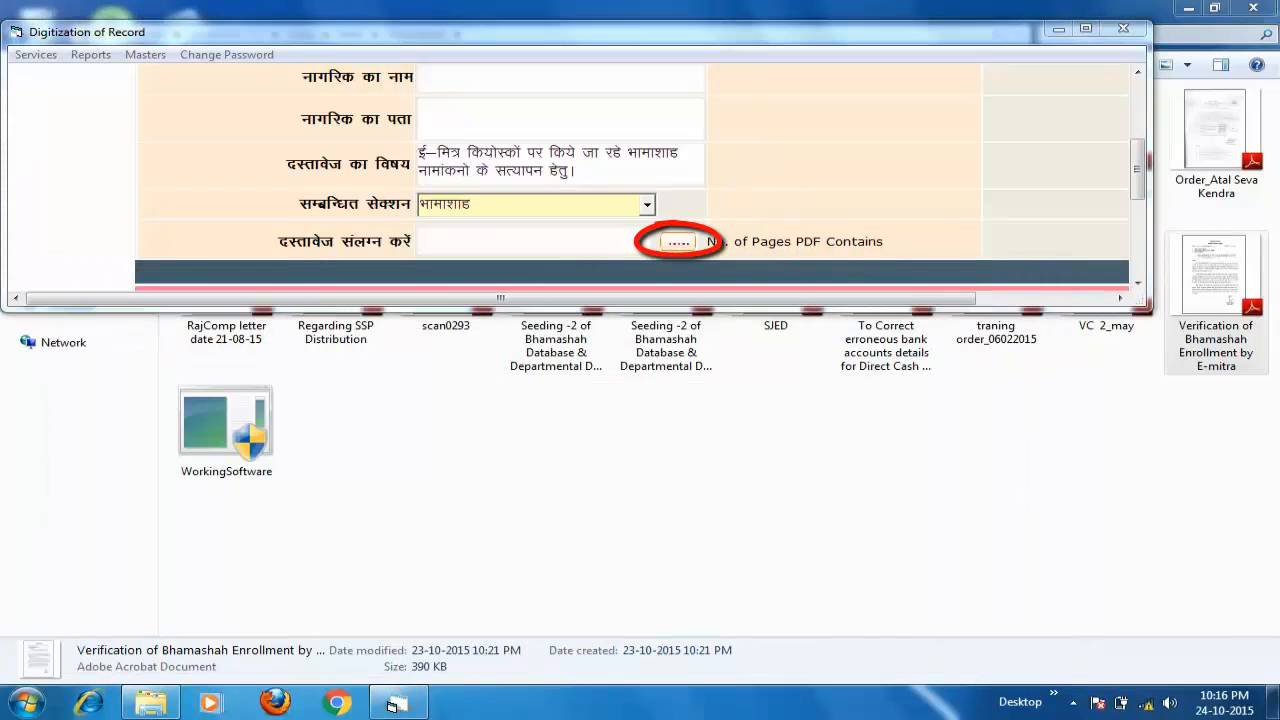
- Attach the Verification of Bhamashah Enrollment PDF and save record 10, dismissing the confirmation
{"action": "left_click", "coordinate": [679, 242]}
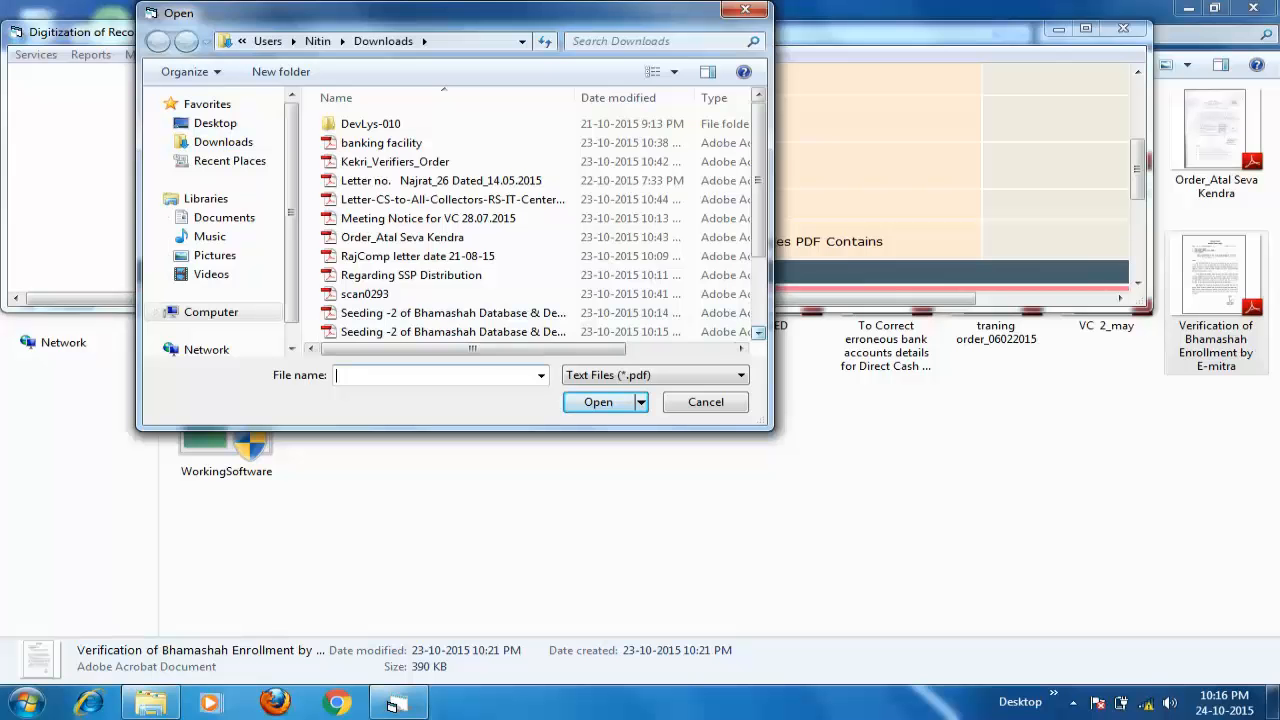
{"action": "left_click_drag", "start_coordinate": [759, 332], "coordinate": [759, 332]}
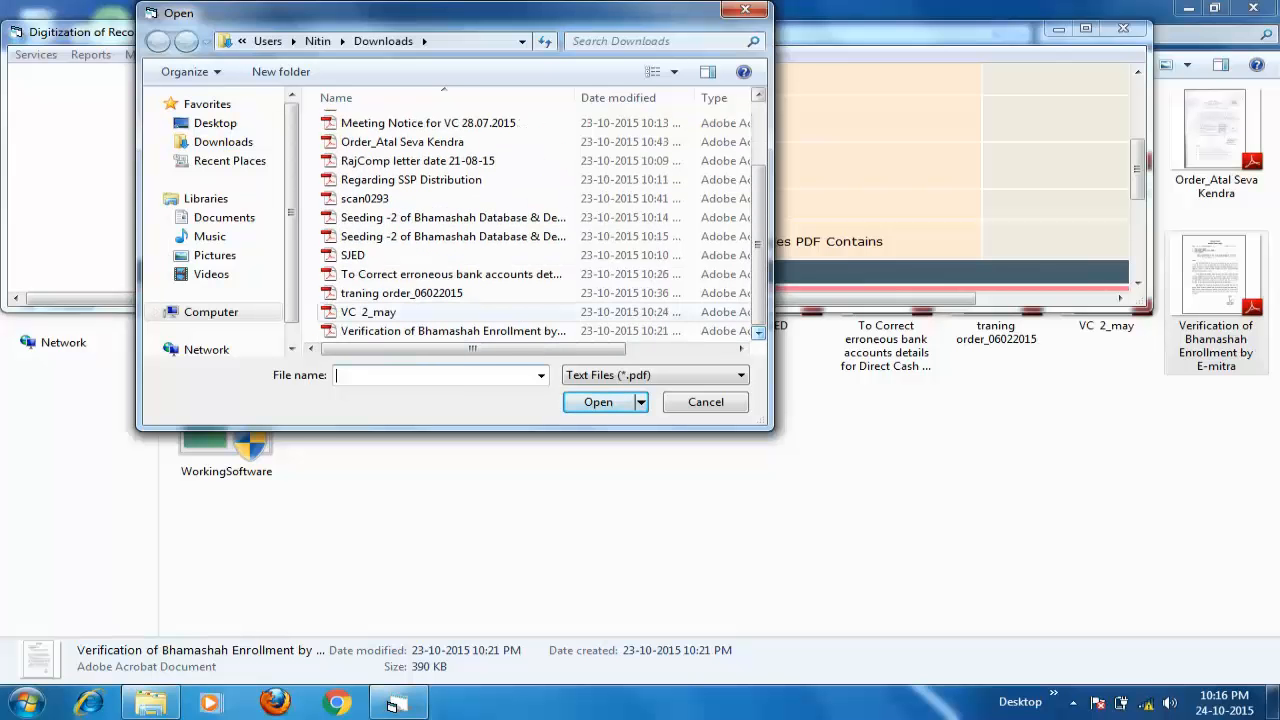
{"action": "double_click", "coordinate": [452, 330]}
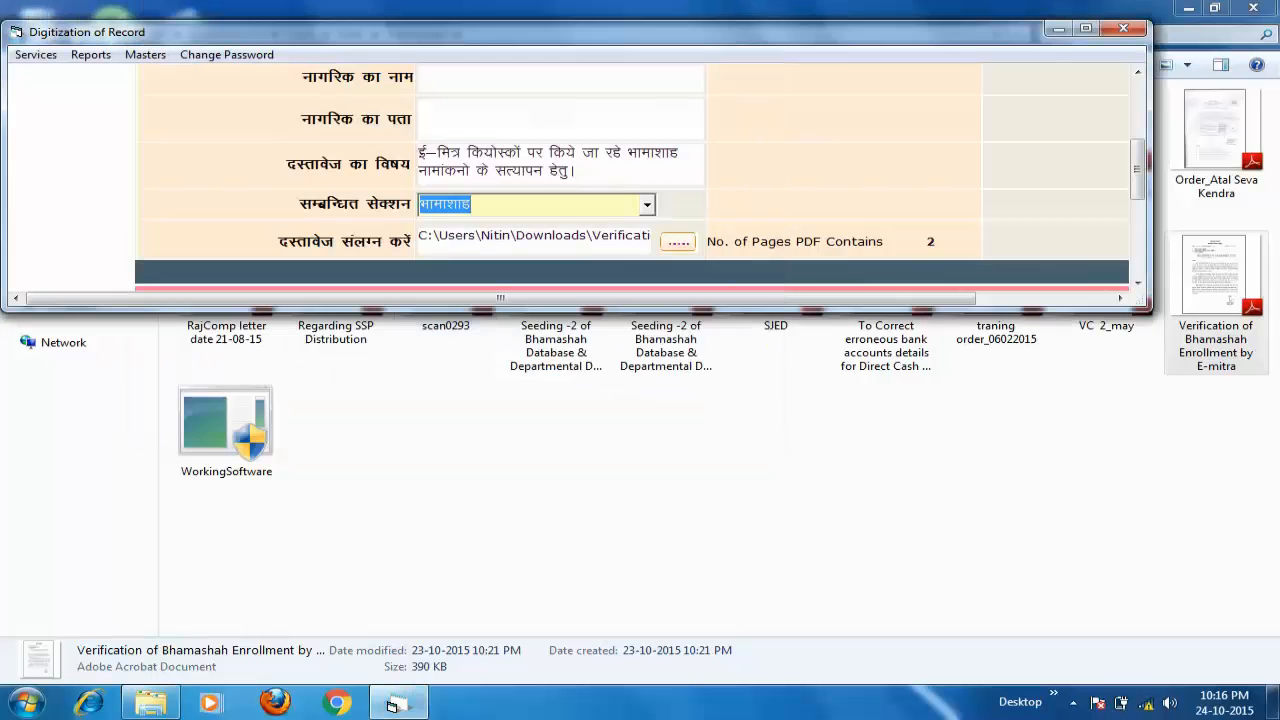
{"action": "left_click", "coordinate": [1085, 28]}
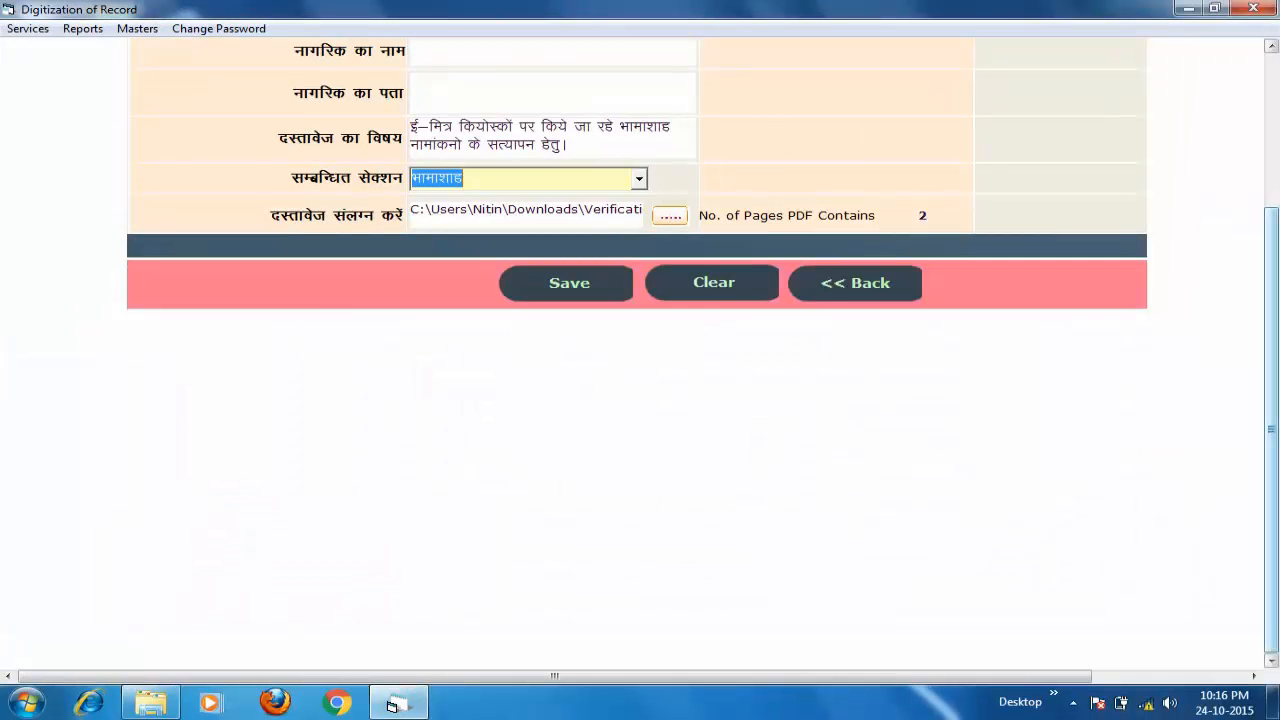
{"action": "scroll", "coordinate": [637, 343], "scroll_direction": "up", "scroll_amount": 3}
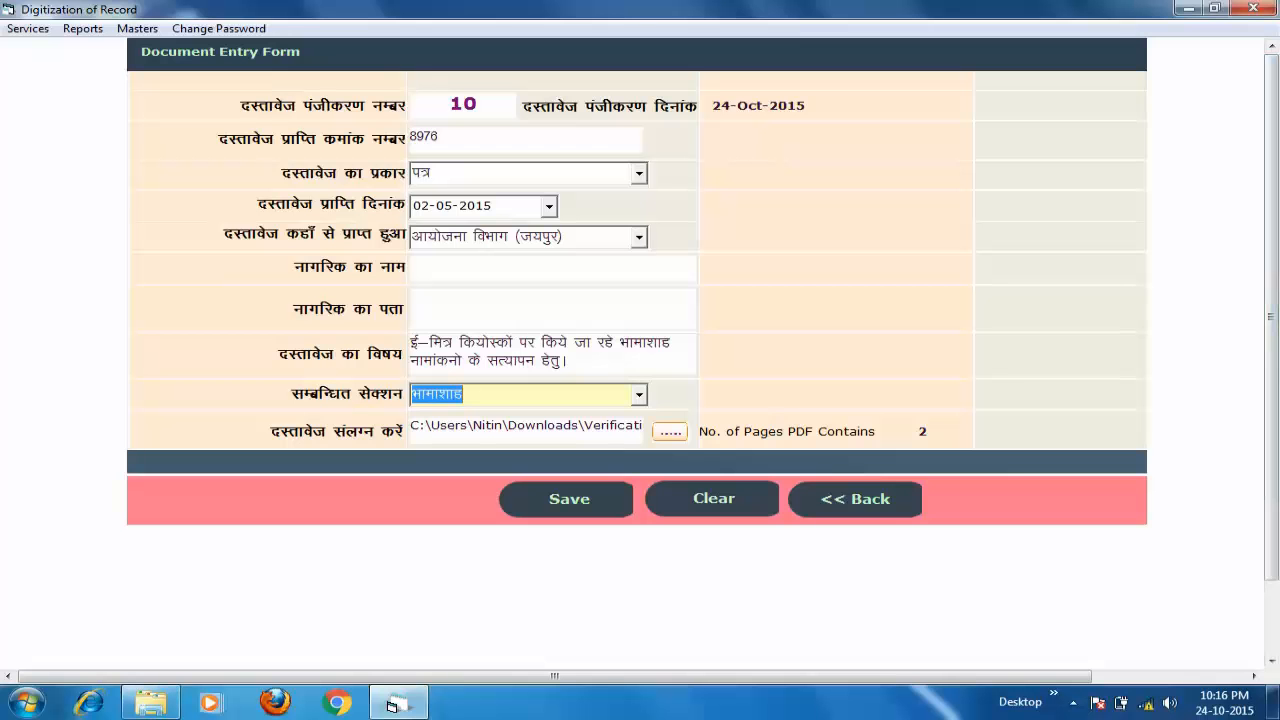
{"action": "left_click", "coordinate": [567, 499]}
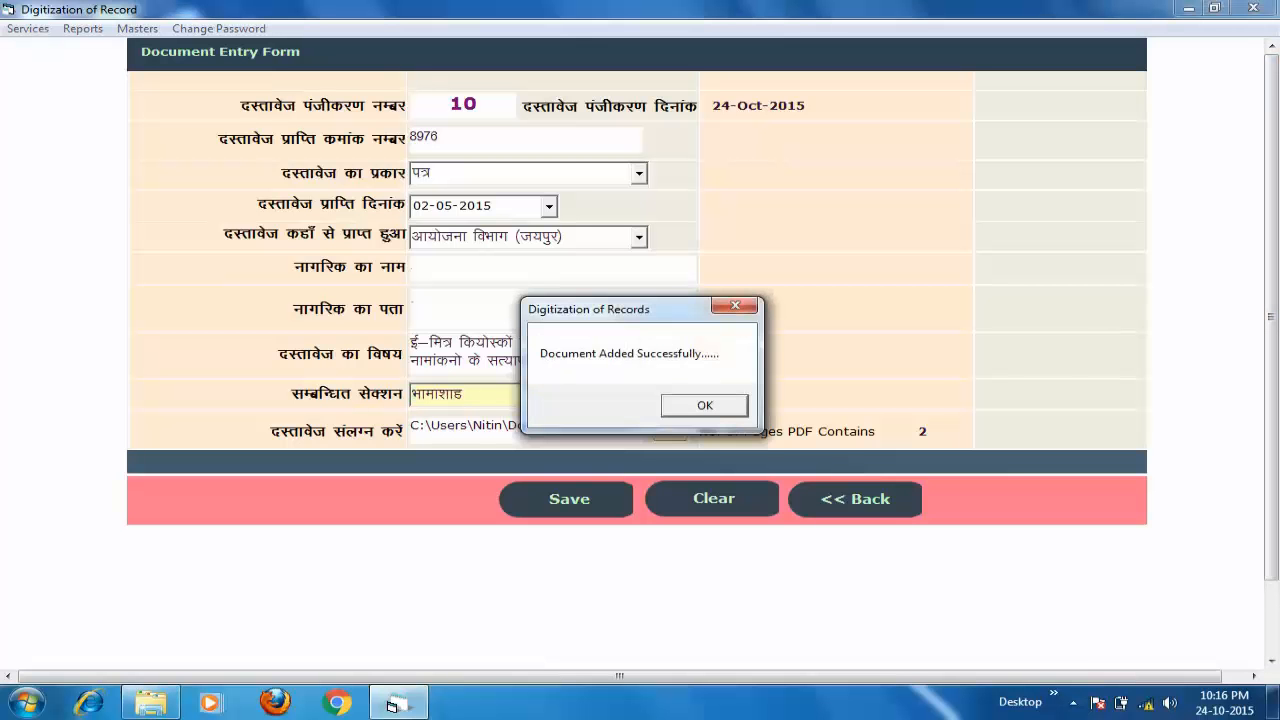
{"action": "key", "text": "Return"}
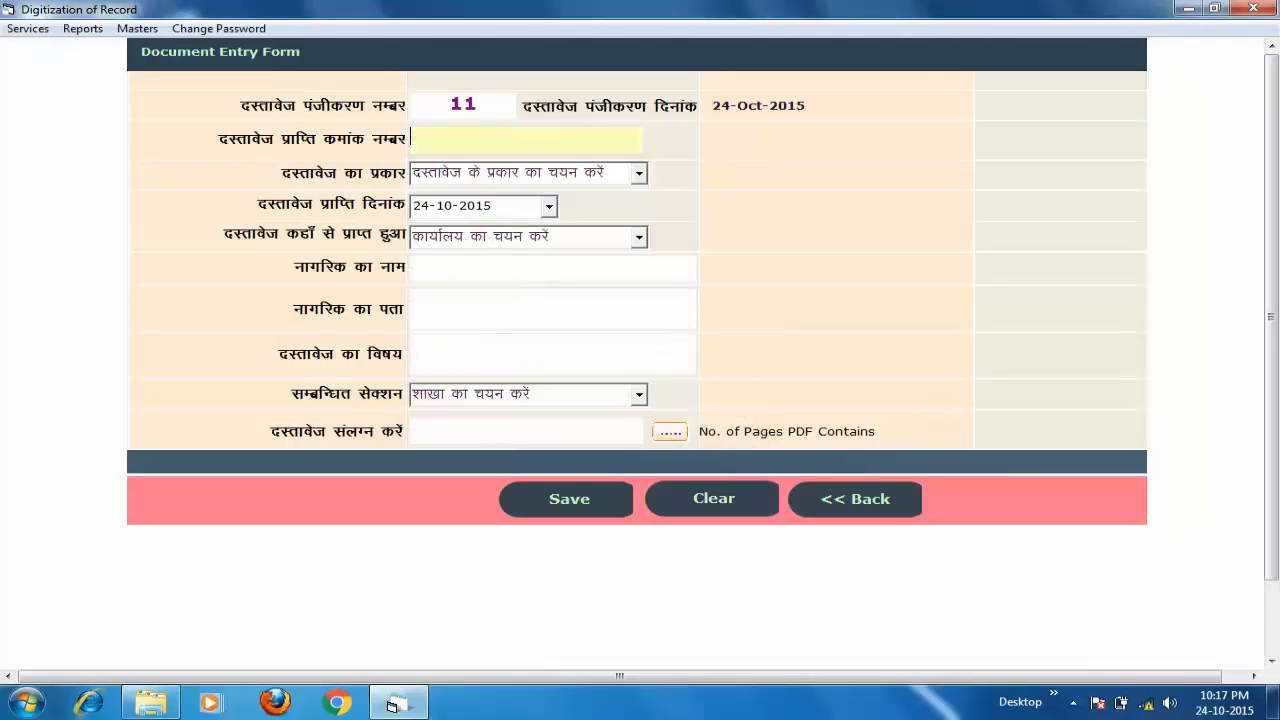
- Go back to the record list and set From Date to 01-01-2015, listing eight records
{"action": "left_click", "coordinate": [855, 499]}
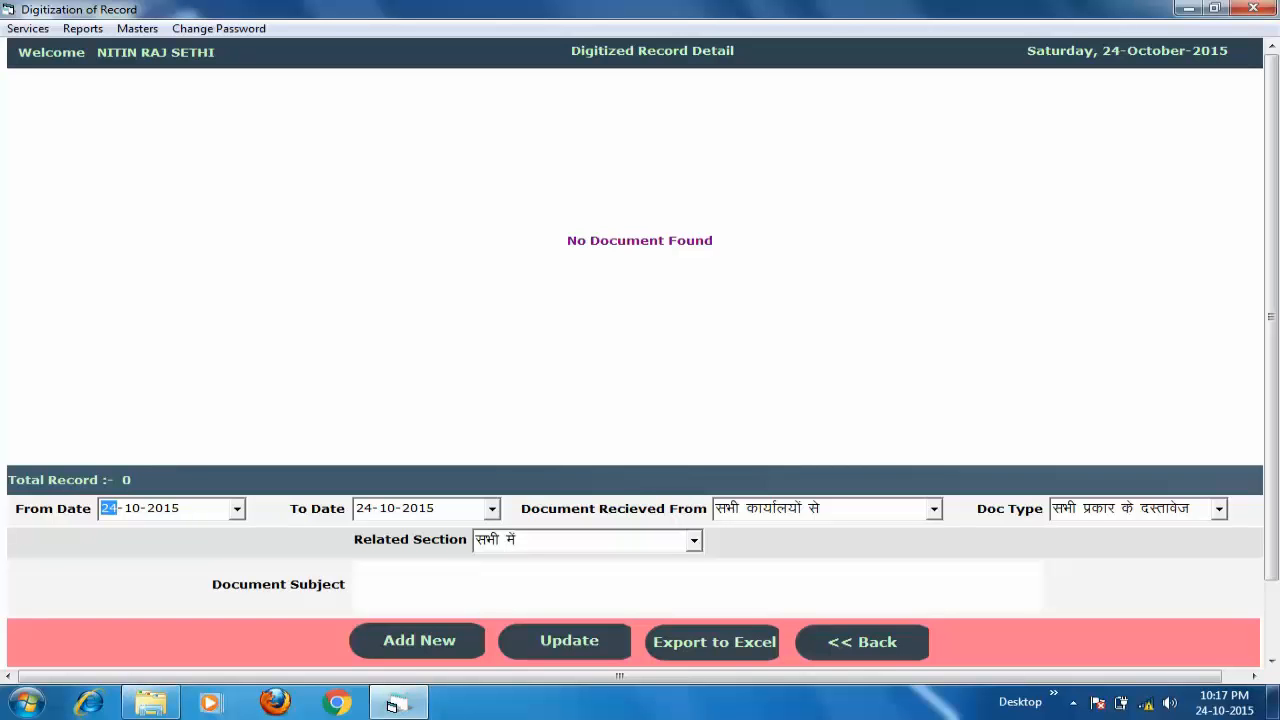
{"action": "type", "text": "01"}
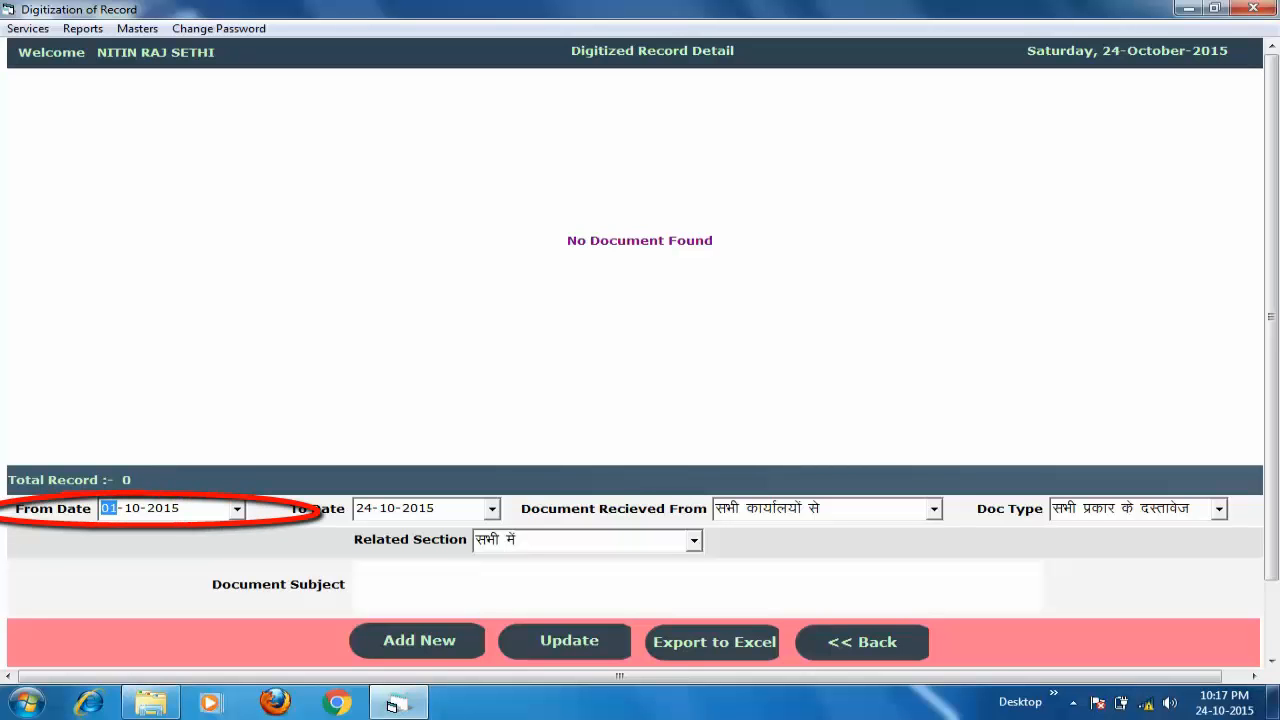
{"action": "key", "text": "Right"}
{"action": "type", "text": "01"}
{"action": "key", "text": "Tab"}
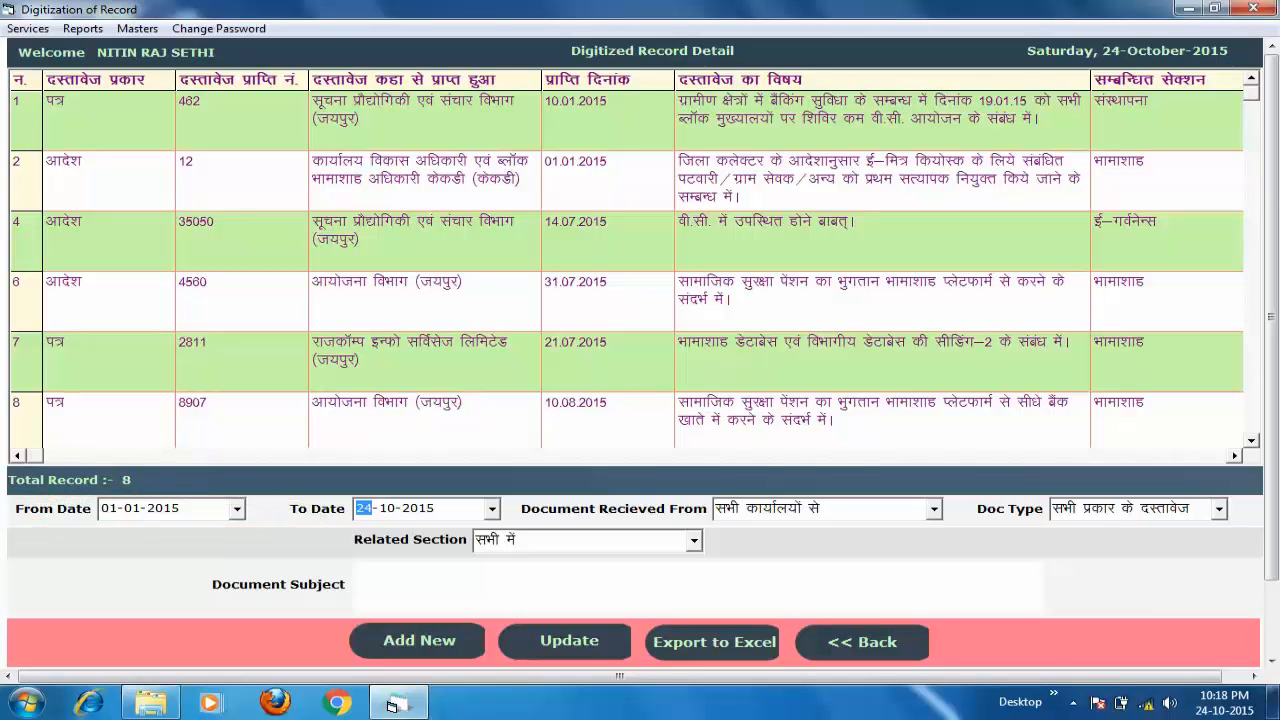
{"action": "left_click", "coordinate": [933, 508]}
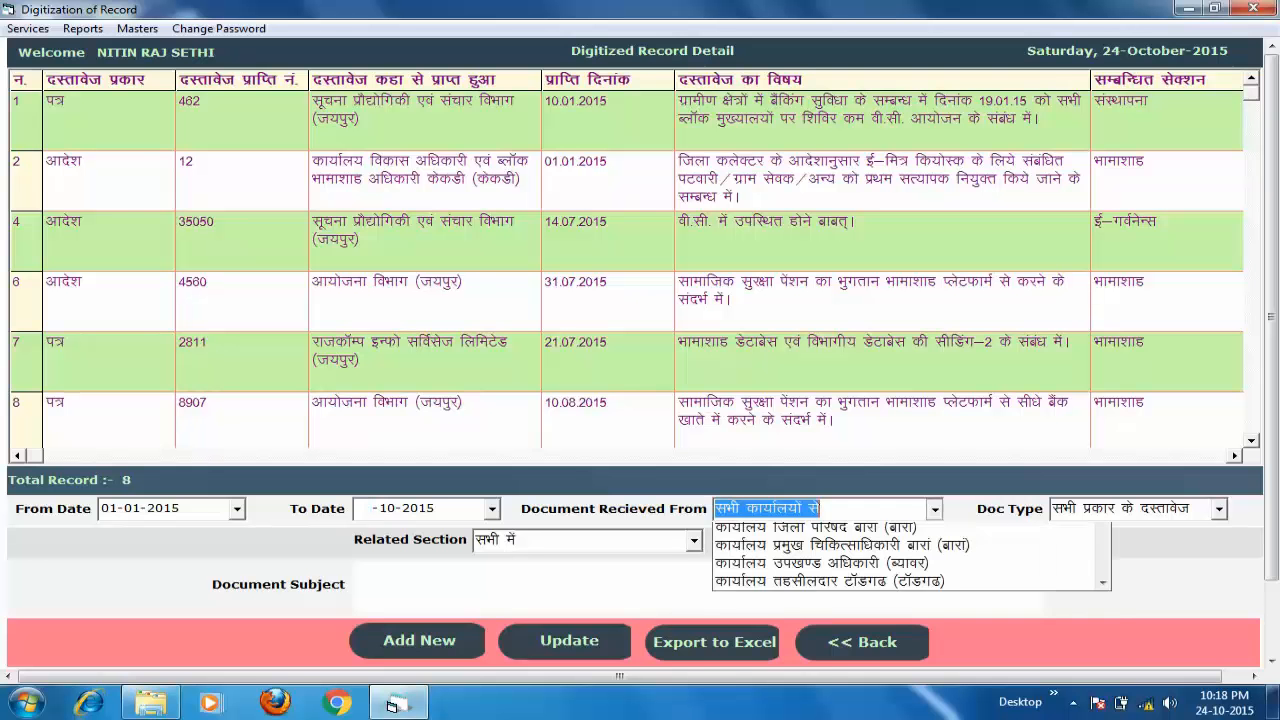
{"action": "key", "text": "Down"}
{"action": "key", "text": "Down"}
{"action": "key", "text": "Down"}
{"action": "key", "text": "Down"}
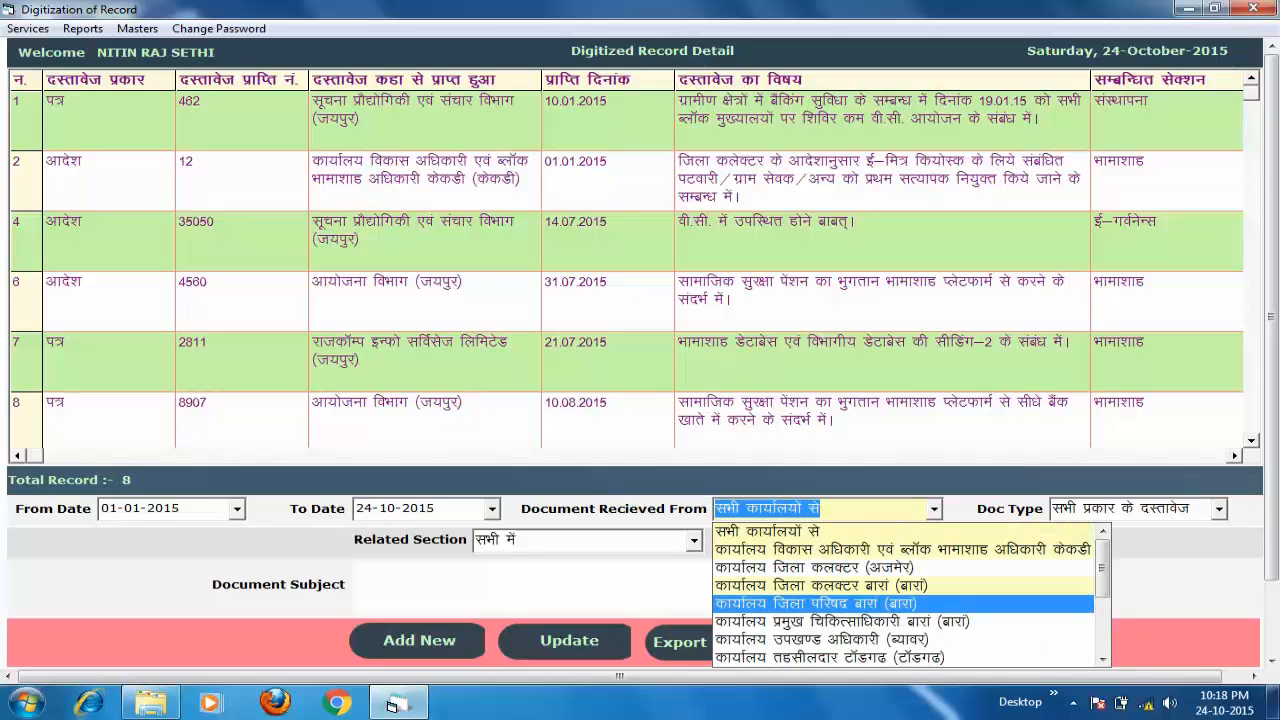
{"action": "scroll", "coordinate": [906, 594], "scroll_direction": "down", "scroll_amount": 3}
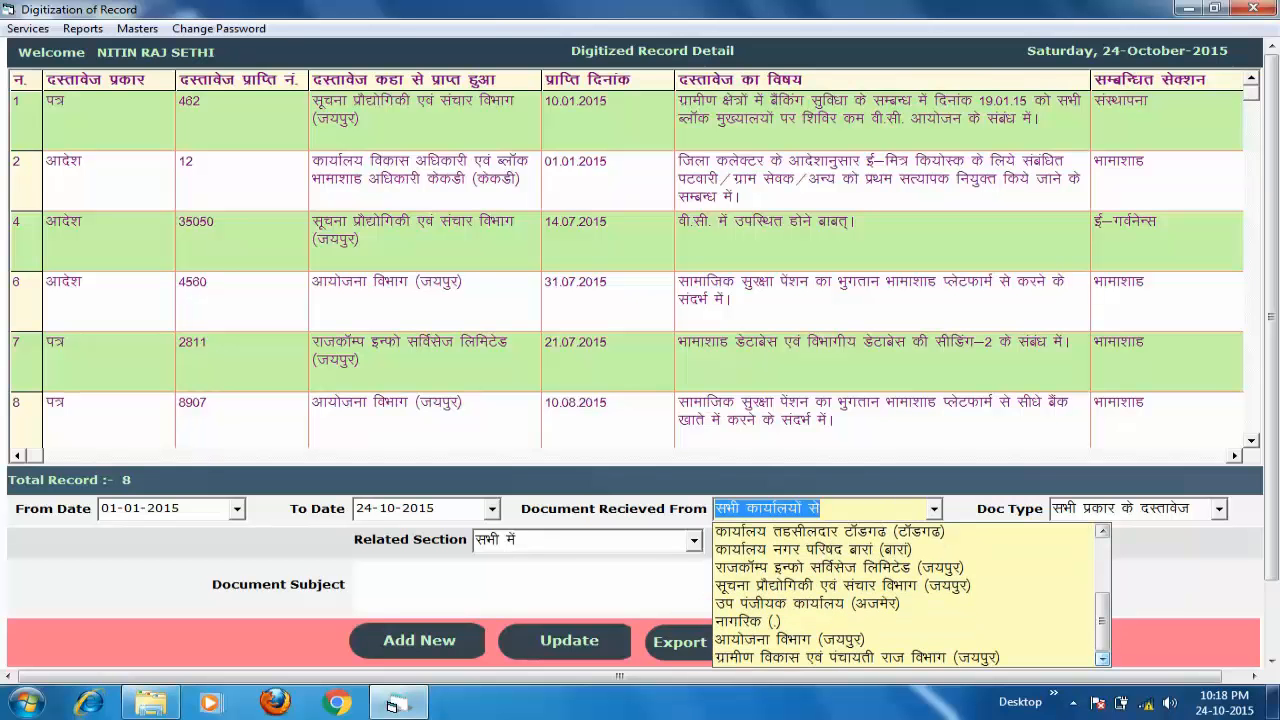
{"action": "scroll", "coordinate": [906, 594], "scroll_direction": "up", "scroll_amount": 3}
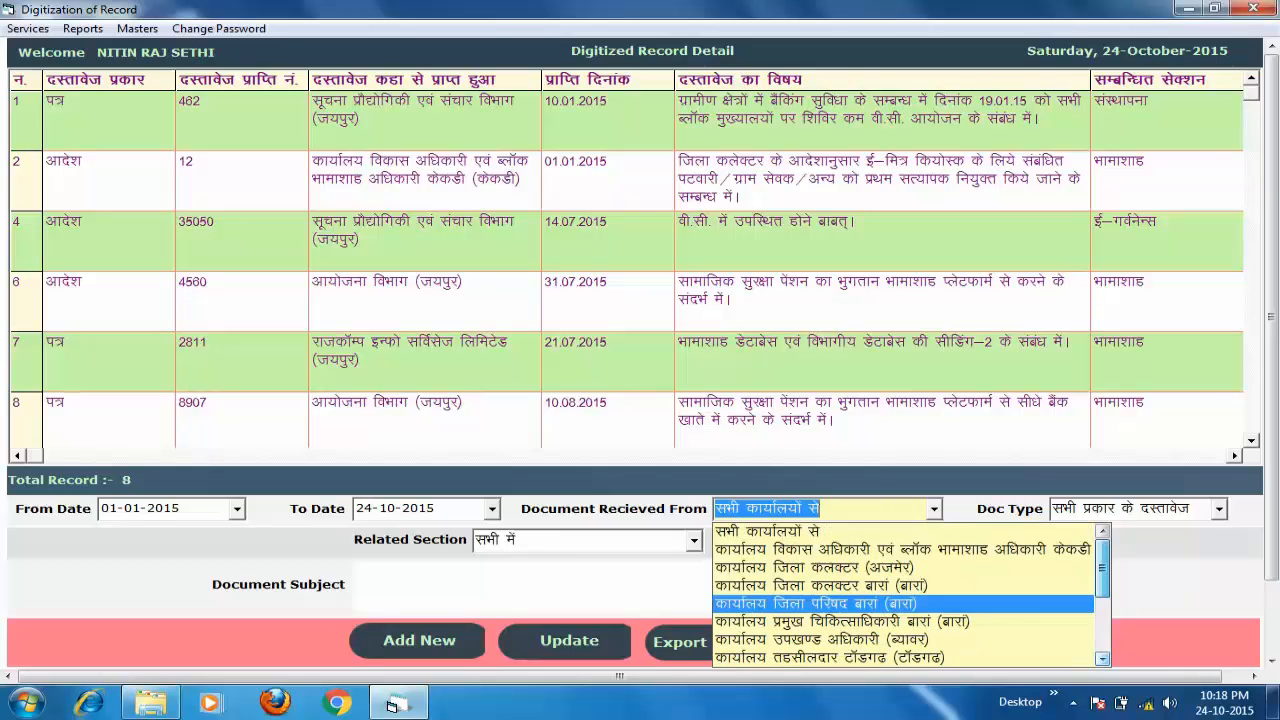
{"action": "key", "text": "Up"}
{"action": "key", "text": "Up"}
{"action": "key", "text": "Up"}
{"action": "key", "text": "Up"}
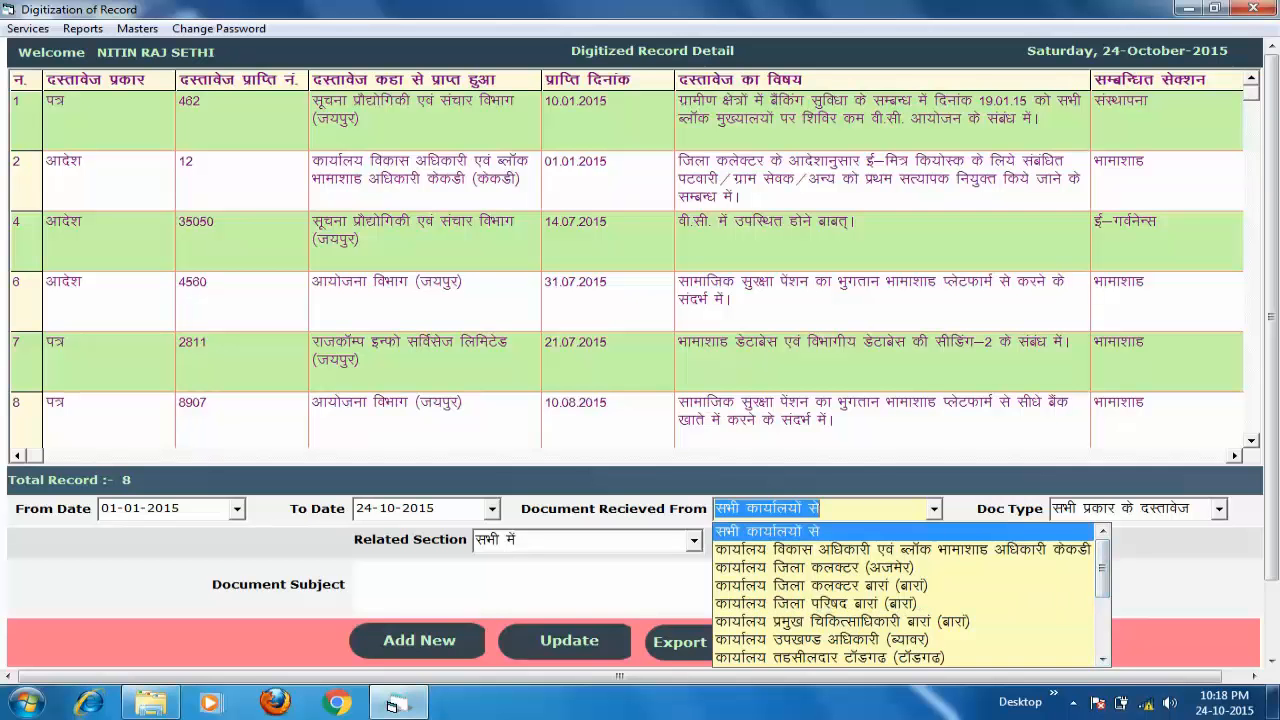
{"action": "key", "text": "Return"}
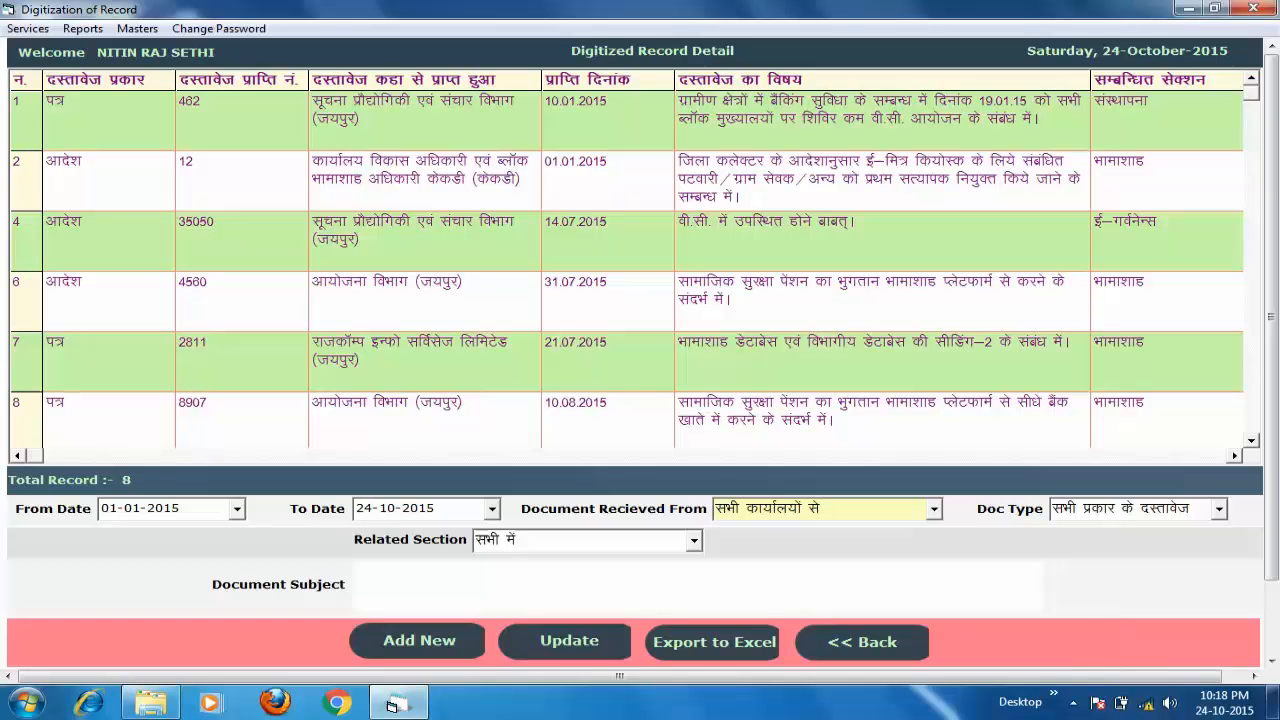
{"action": "left_click", "coordinate": [1218, 508]}
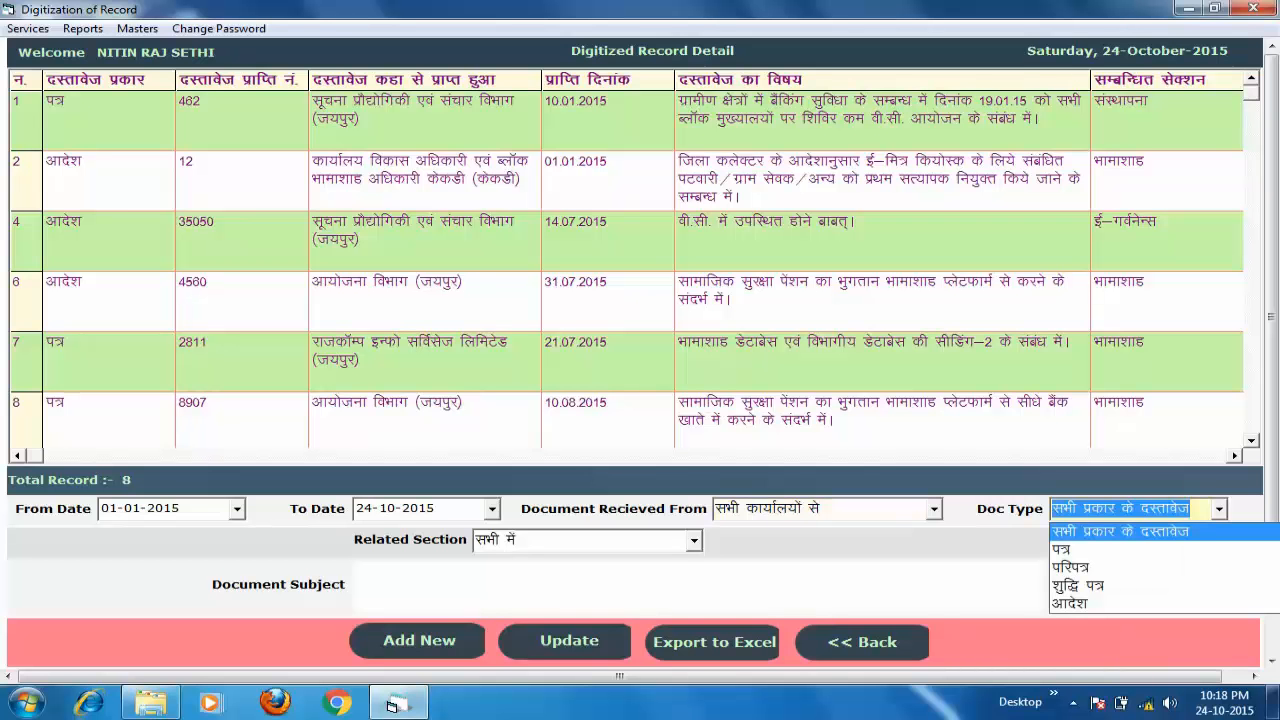
{"action": "key", "text": "Return"}
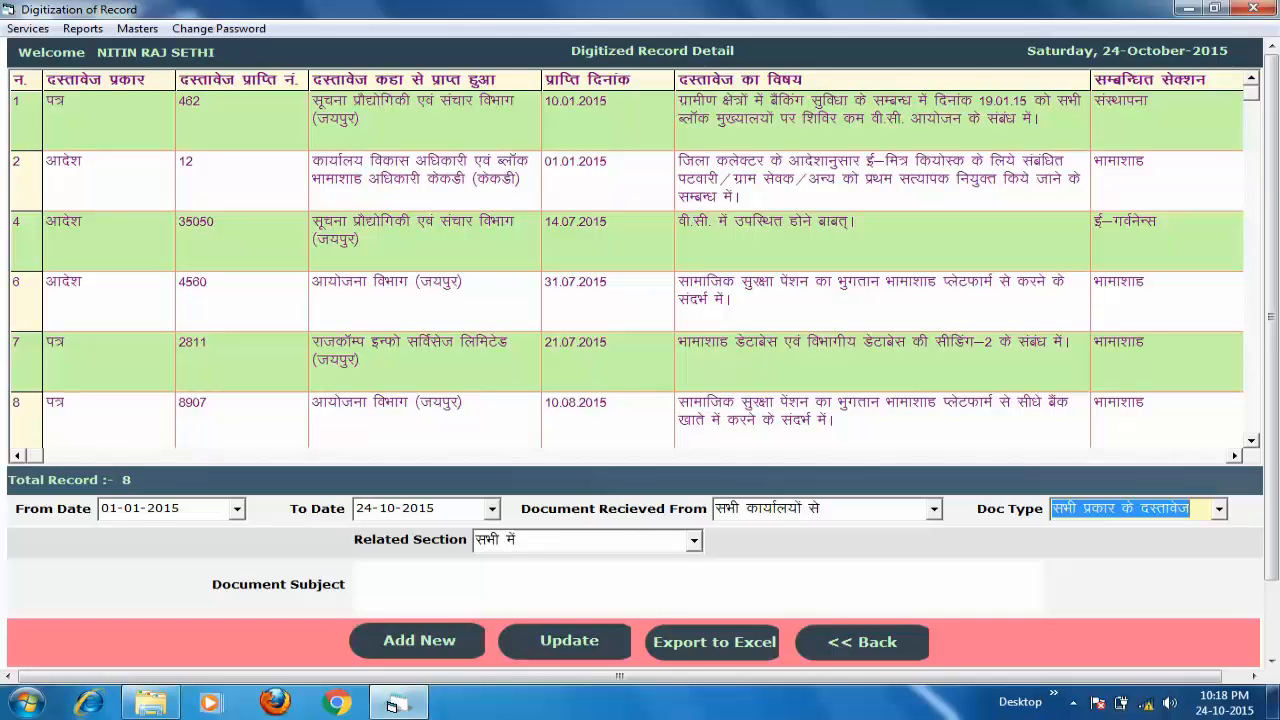
{"action": "left_click", "coordinate": [353, 571]}
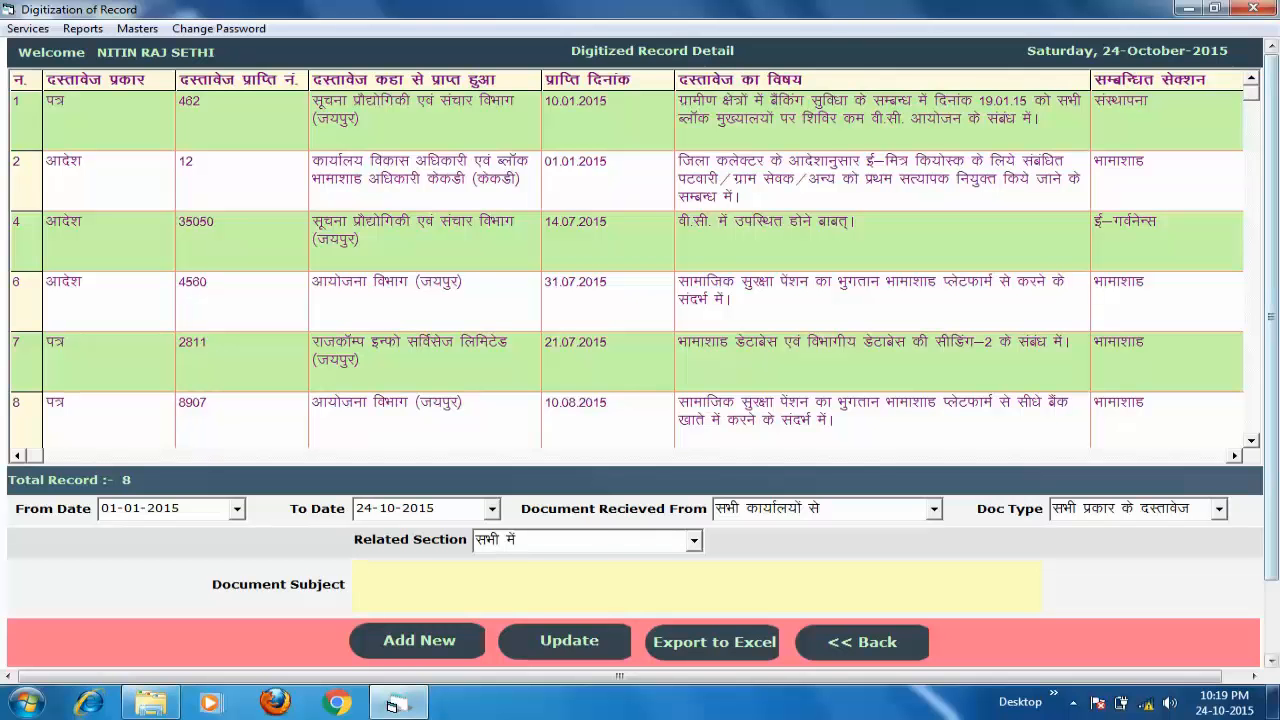
- Filter the records by Document Subject ई-मित्र, leaving receipts 12 and 8976
{"action": "scroll", "coordinate": [634, 267], "scroll_direction": "down", "scroll_amount": 3}
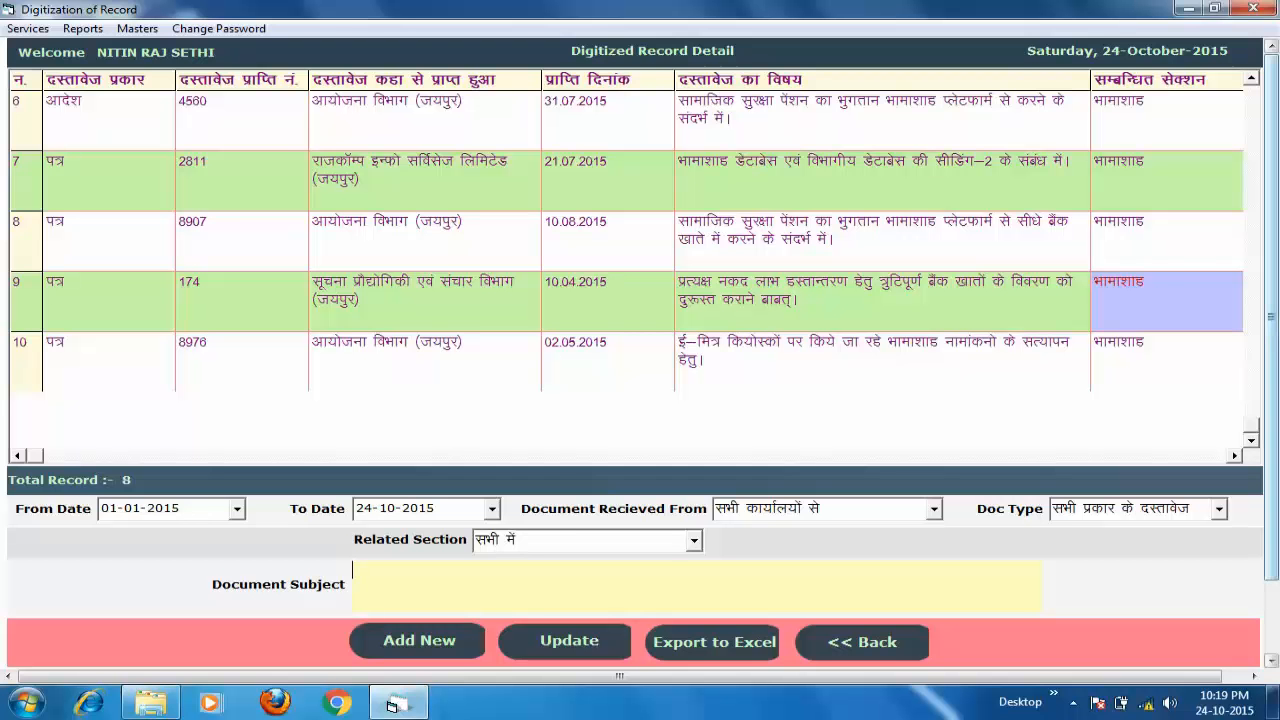
{"action": "scroll", "coordinate": [634, 267], "scroll_direction": "up", "scroll_amount": 3}
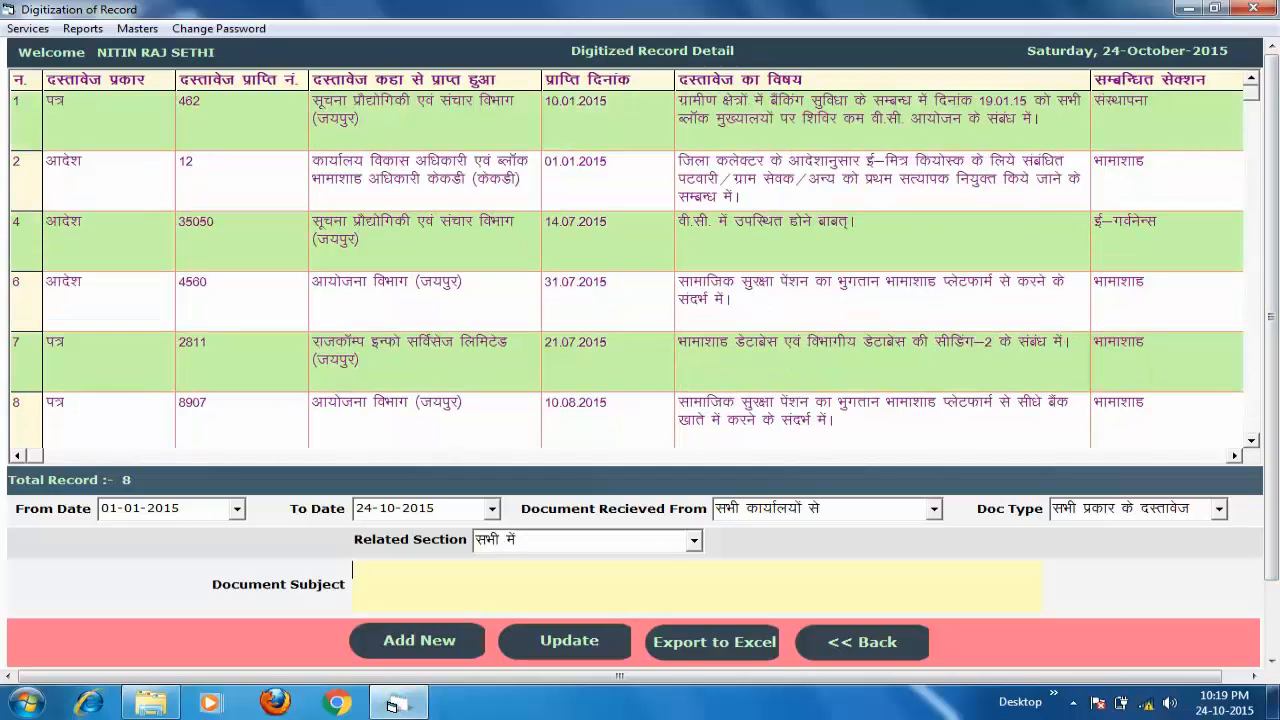
{"action": "left_click", "coordinate": [640, 585]}
{"action": "type", "text": "इ"}
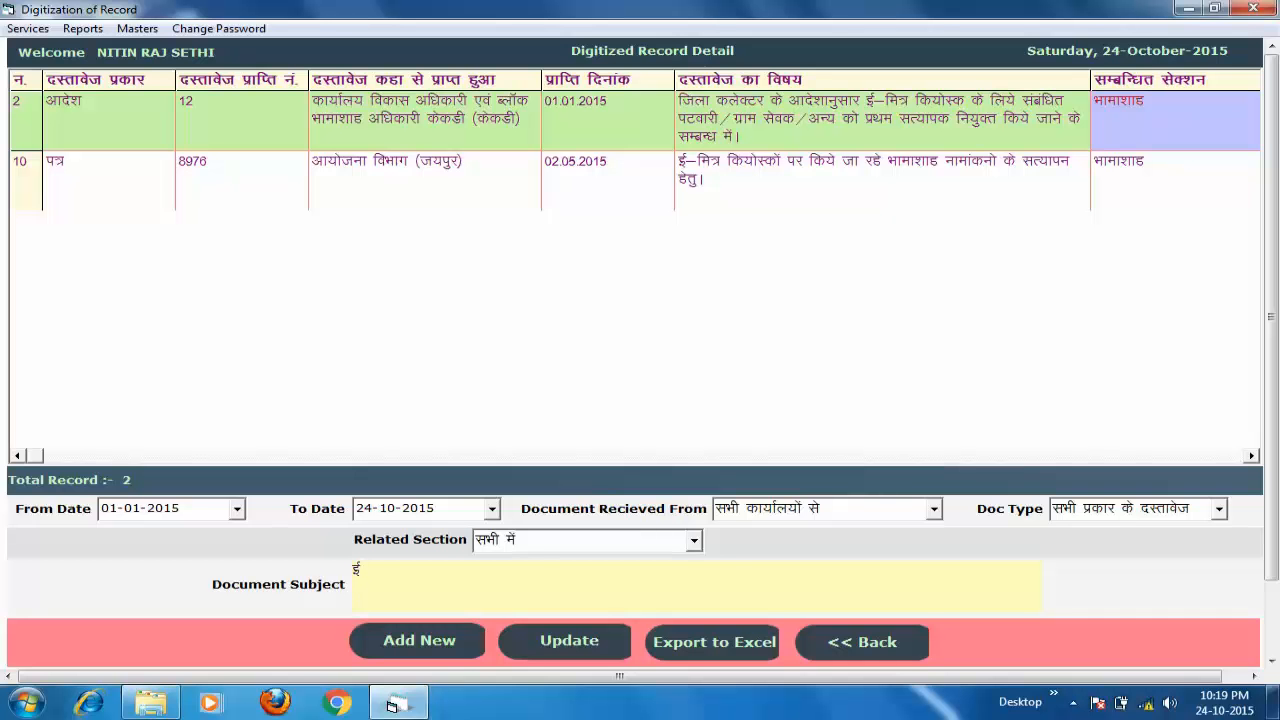
{"action": "type", "text": "-मित्र"}
{"action": "left_click", "coordinate": [690, 181]}
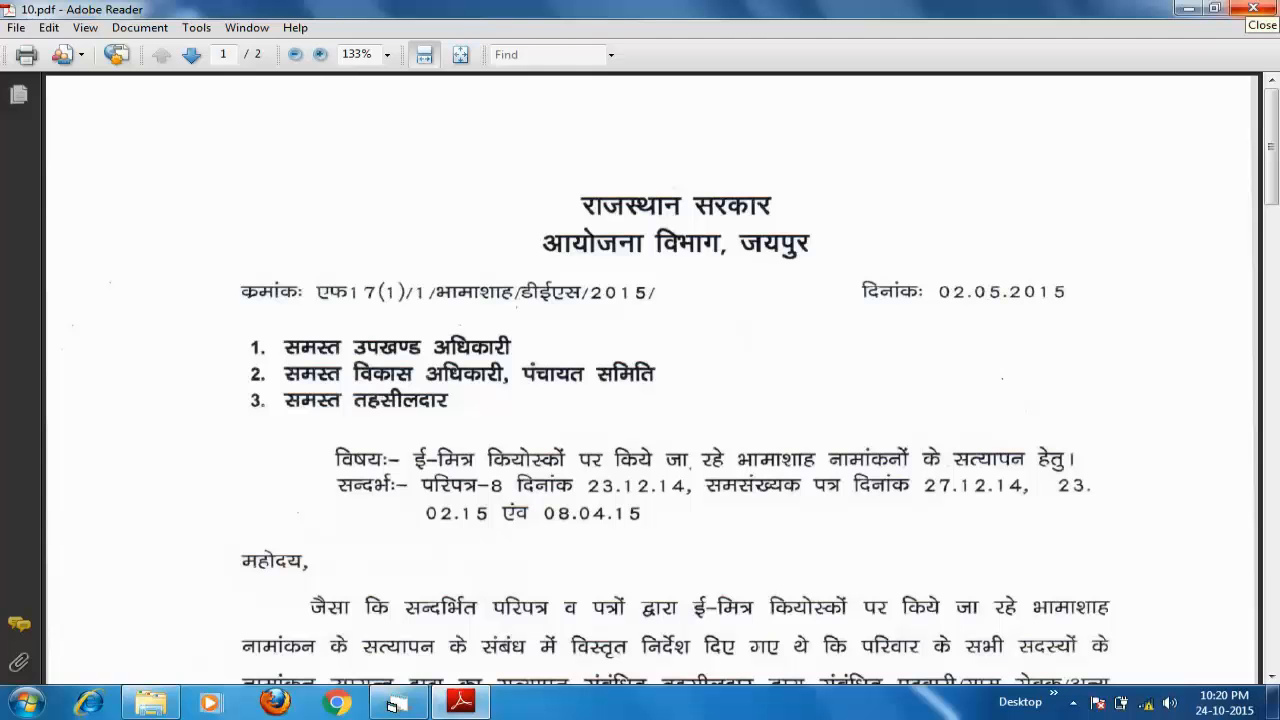
{"action": "left_click", "coordinate": [1252, 8]}
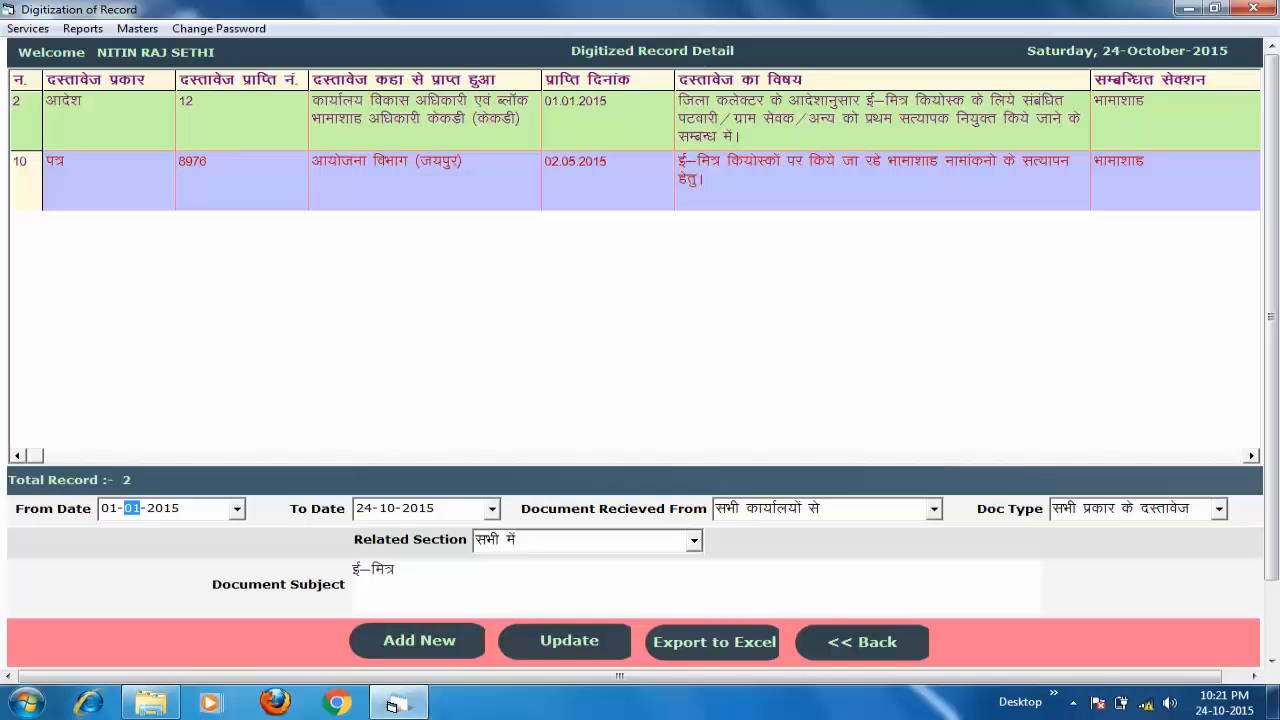
- Open record 10 in the Document Entry Form, then go back to the list unchanged
{"action": "left_click", "coordinate": [567, 641]}
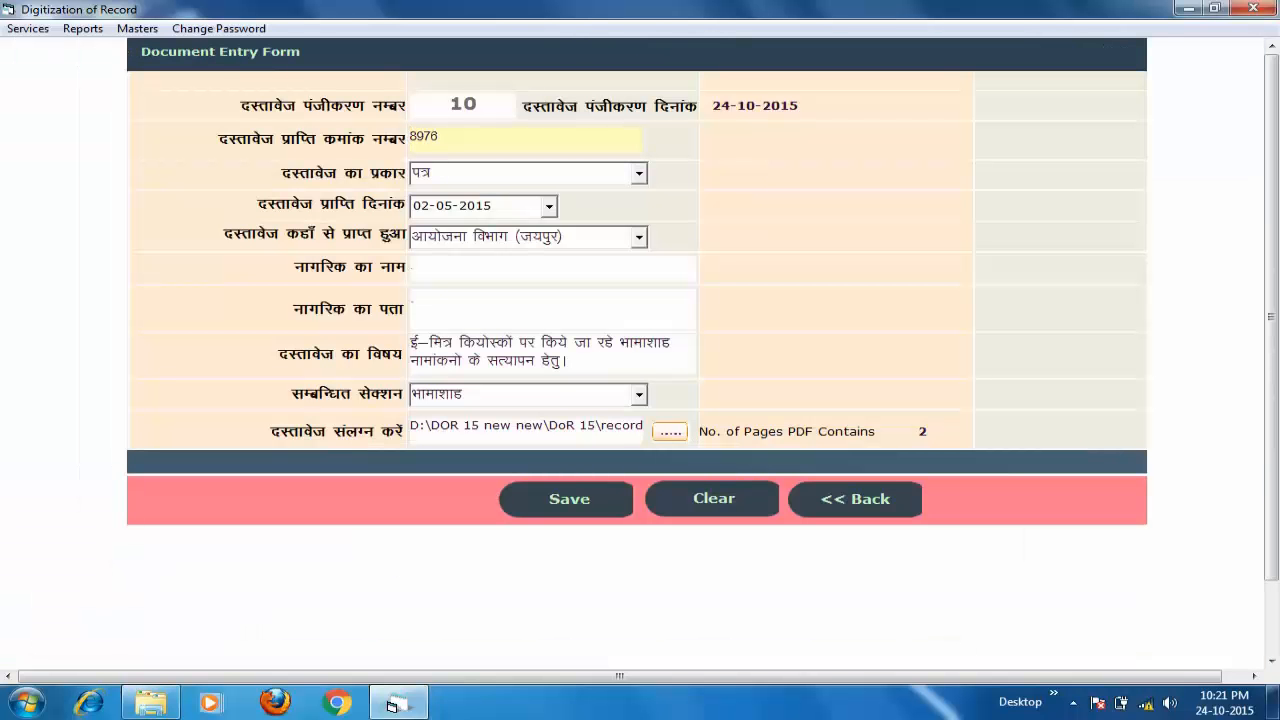
{"action": "left_click", "coordinate": [568, 361]}
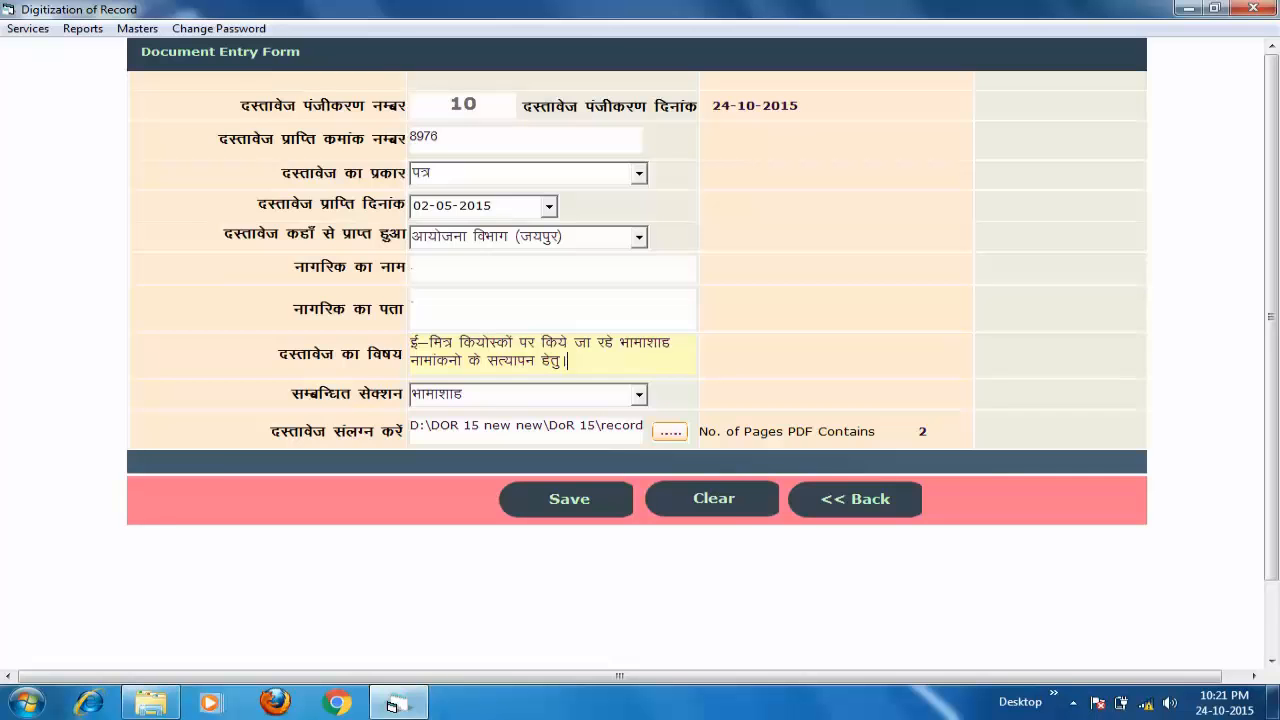
{"action": "left_click", "coordinate": [855, 499]}
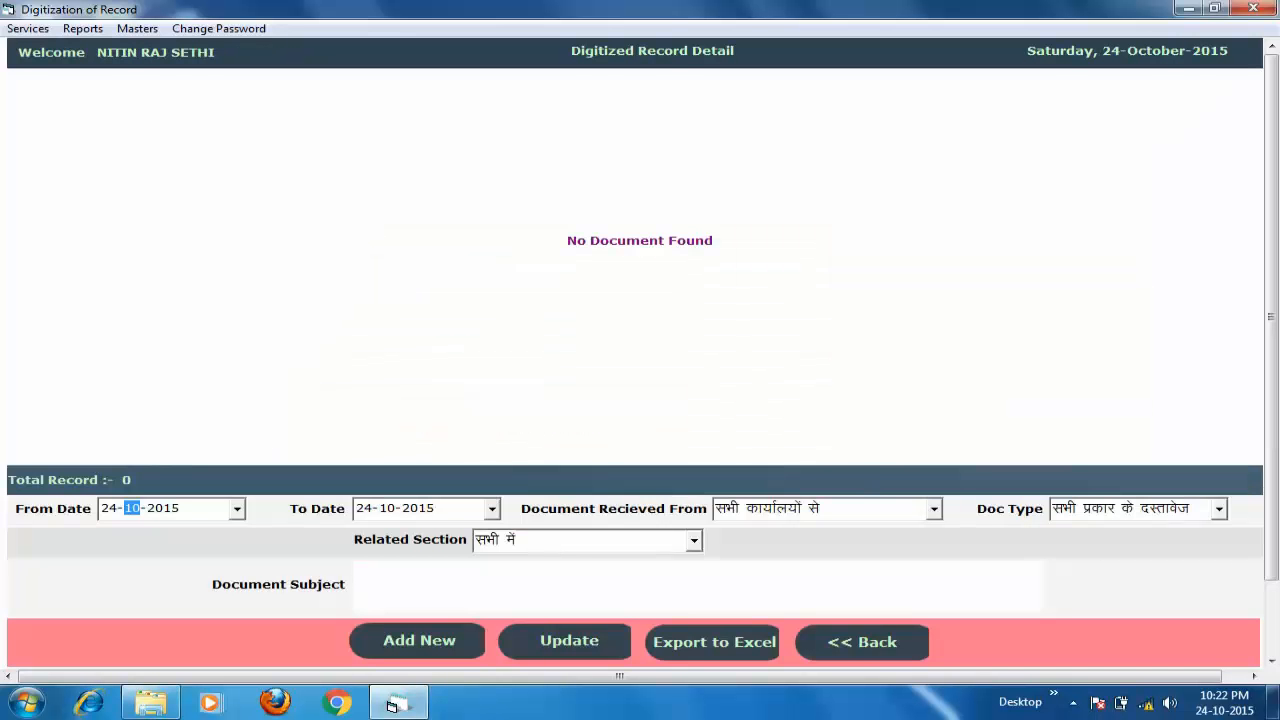
- Change the From Date year to 2014 so the list shows all 10 records
{"action": "key", "text": "Right"}
{"action": "key", "text": "Down"}
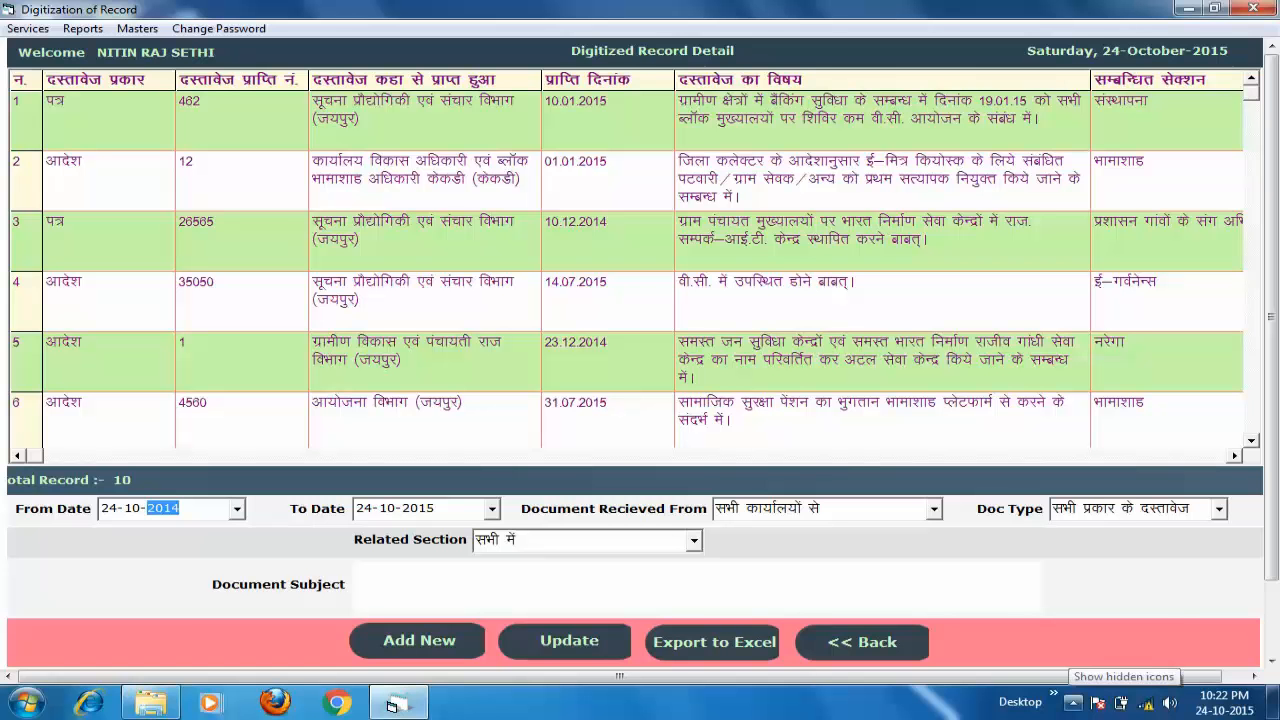
- Review the receipt dates in the exported Excel report, then close it without saving
{"action": "left_click", "coordinate": [1073, 700]}
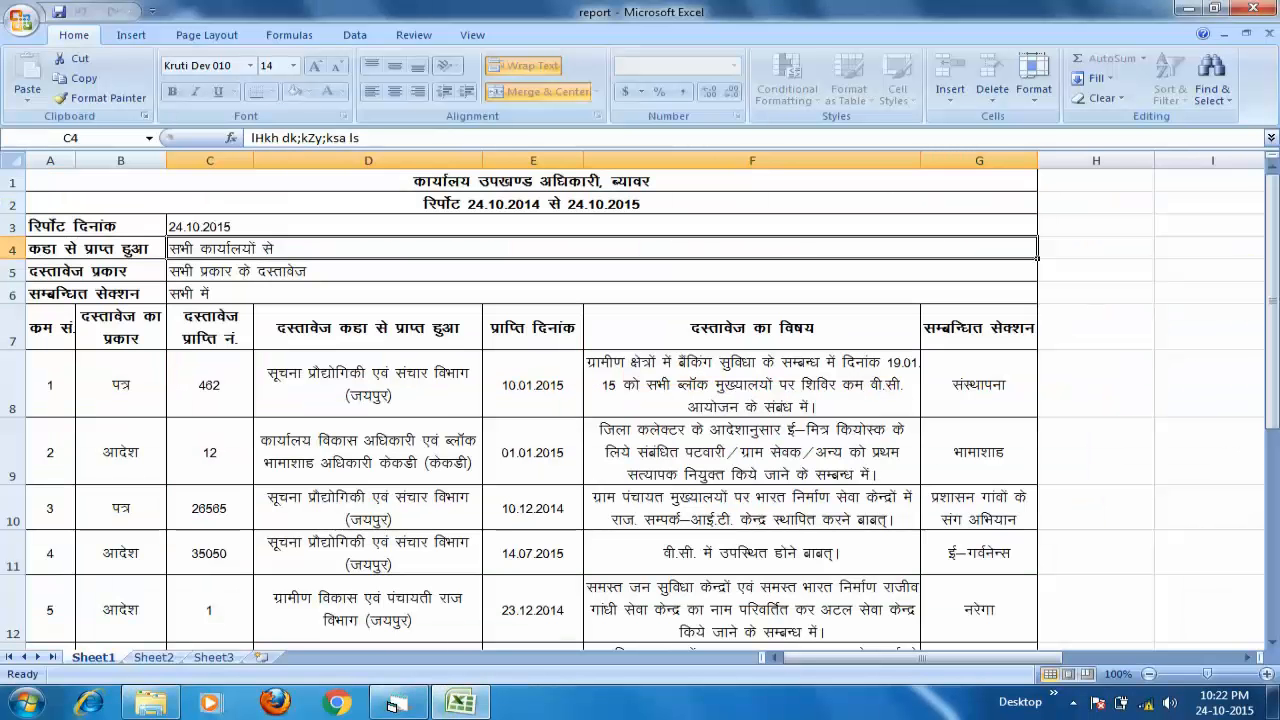
{"action": "left_click", "coordinate": [533, 327]}
{"action": "key", "text": "Down"}
{"action": "key", "text": "Down"}
{"action": "key", "text": "Down"}
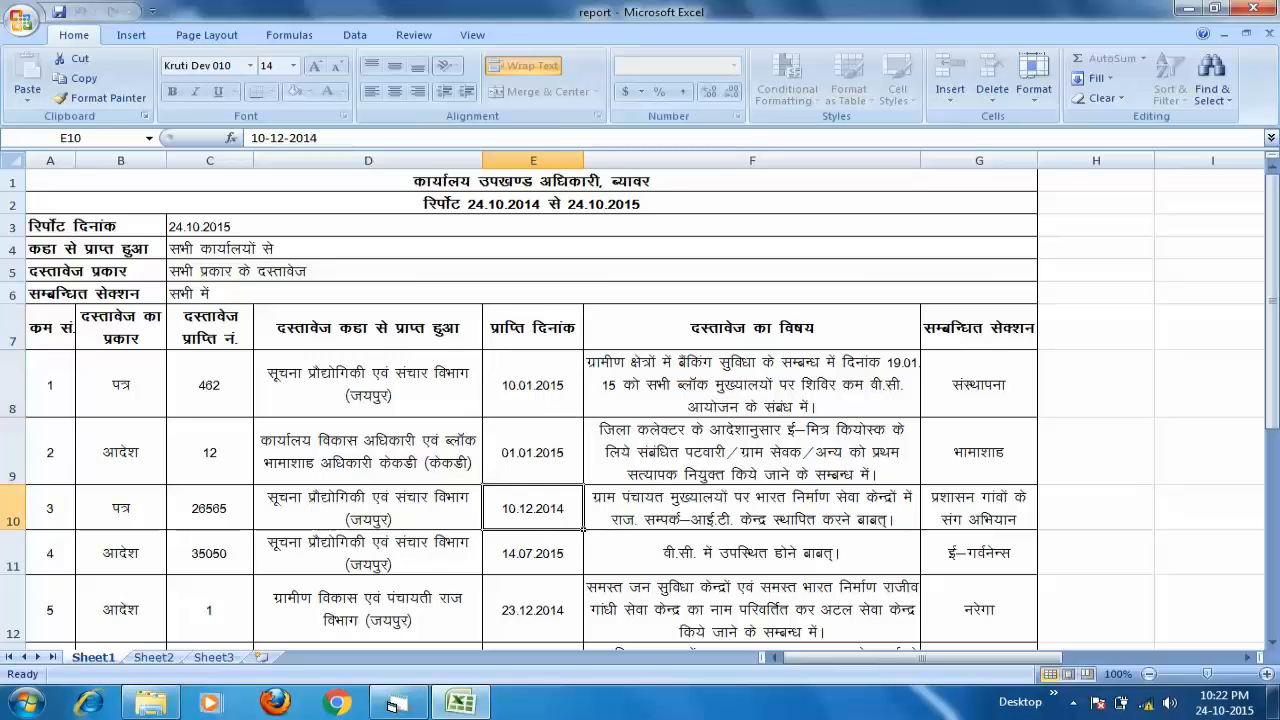
{"action": "key", "text": "Down"}
{"action": "key", "text": "Down"}
{"action": "key", "text": "Down"}
{"action": "key", "text": "Down"}
{"action": "key", "text": "Down"}
{"action": "key", "text": "Down"}
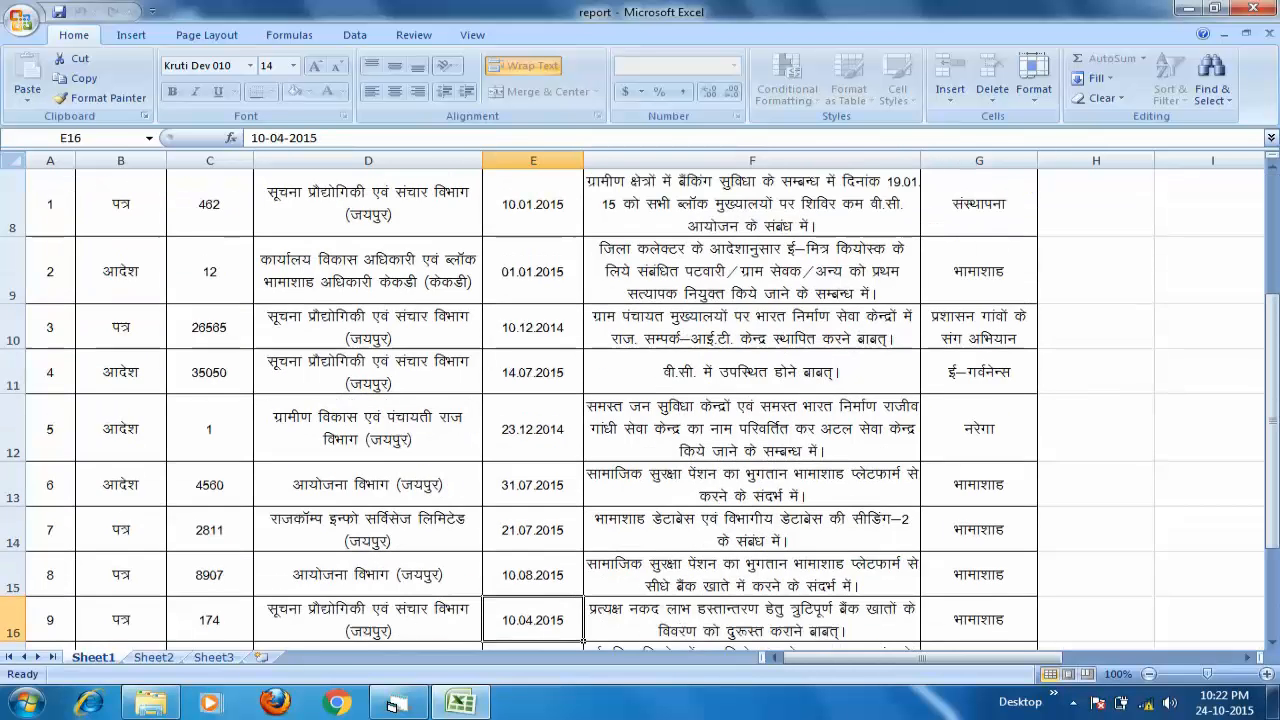
{"action": "key", "text": "Down"}
{"action": "key", "text": "Up"}
{"action": "key", "text": "Up"}
{"action": "key", "text": "Up"}
{"action": "key", "text": "ctrl+Home"}
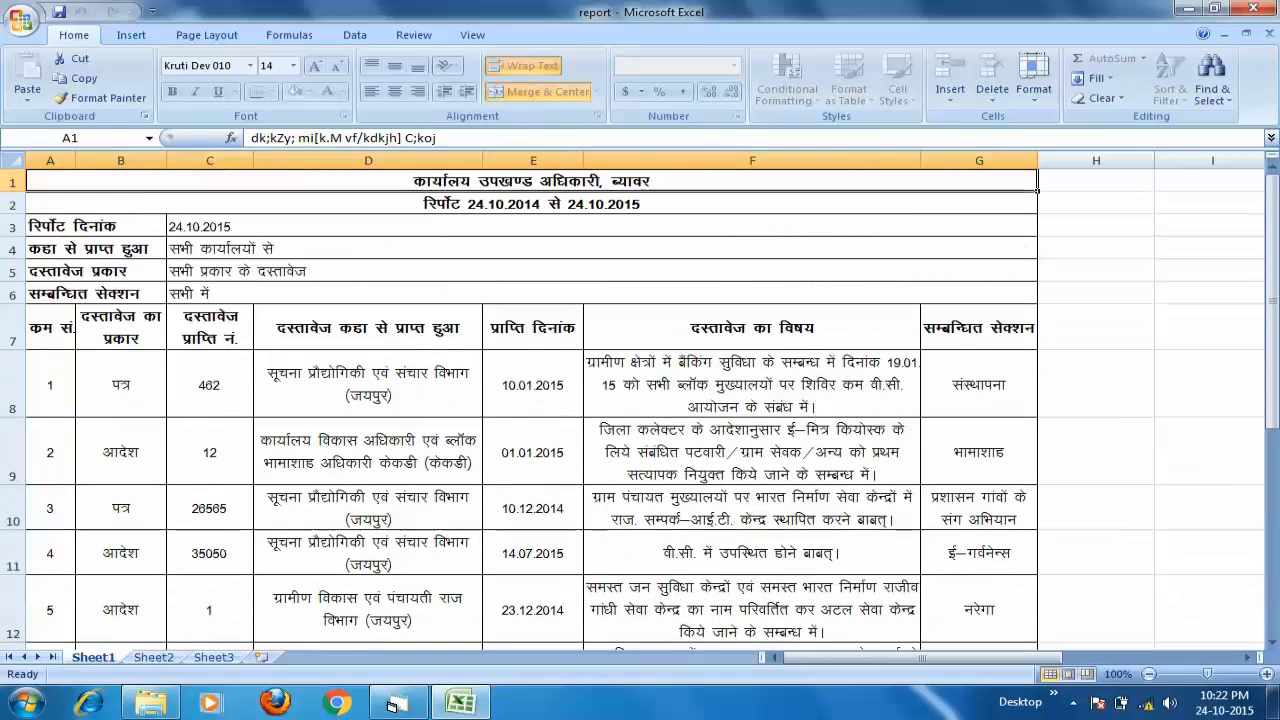
{"action": "left_click", "coordinate": [1254, 8]}
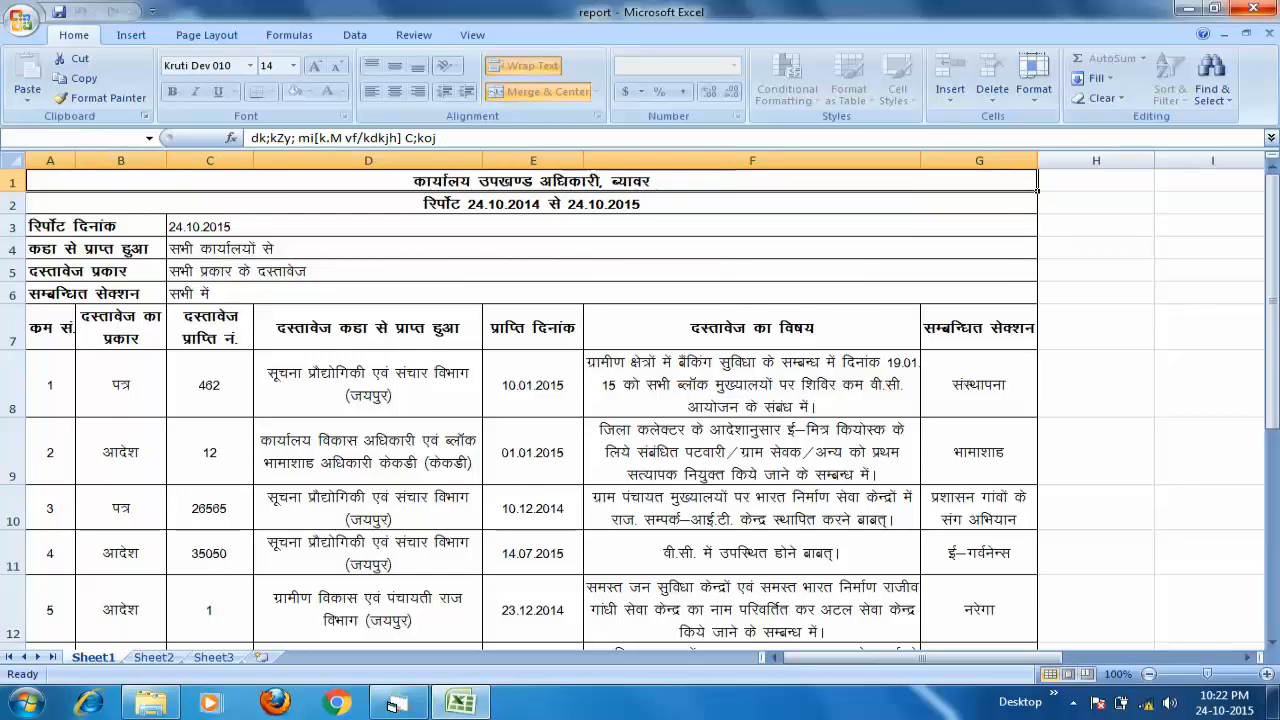
{"action": "key", "text": "n"}
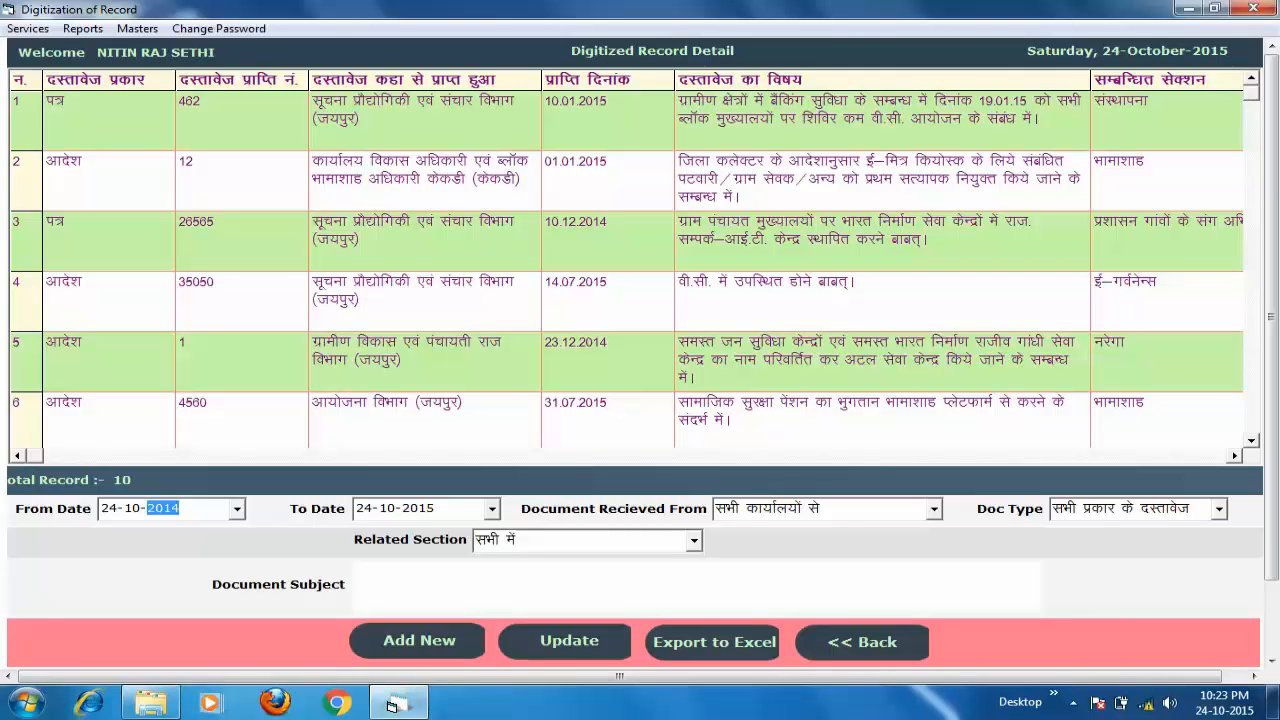
- Filter by sending office आयोजना विभाग (जयपुर), leaving receipts 4560, 8907 and 8976
{"action": "left_click", "coordinate": [934, 509]}
{"action": "key", "text": "Down"}
{"action": "key", "text": "Down"}
{"action": "key", "text": "Down"}
{"action": "key", "text": "Down"}
{"action": "key", "text": "Down"}
{"action": "key", "text": "Down"}
{"action": "key", "text": "Down"}
{"action": "key", "text": "Down"}
{"action": "key", "text": "Down"}
{"action": "key", "text": "Down"}
{"action": "key", "text": "Down"}
{"action": "key", "text": "Down"}
{"action": "key", "text": "Down"}
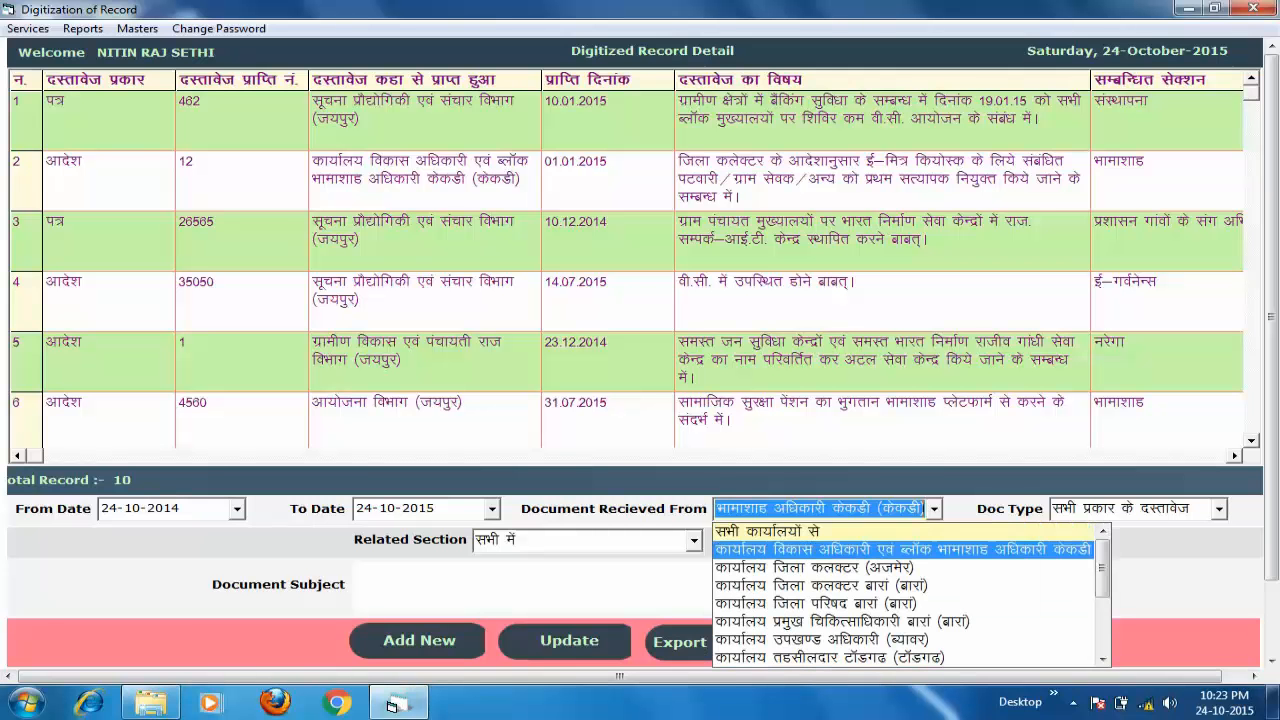
{"action": "key", "text": "Down"}
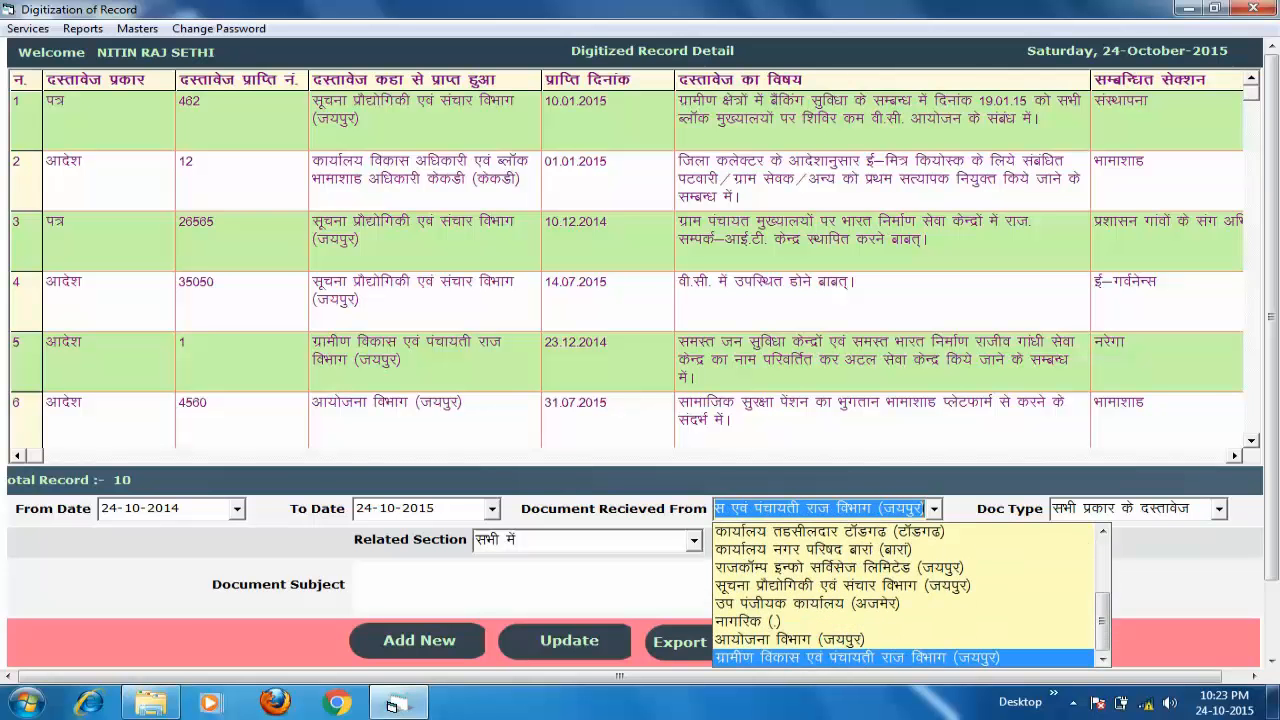
{"action": "key", "text": "Up"}
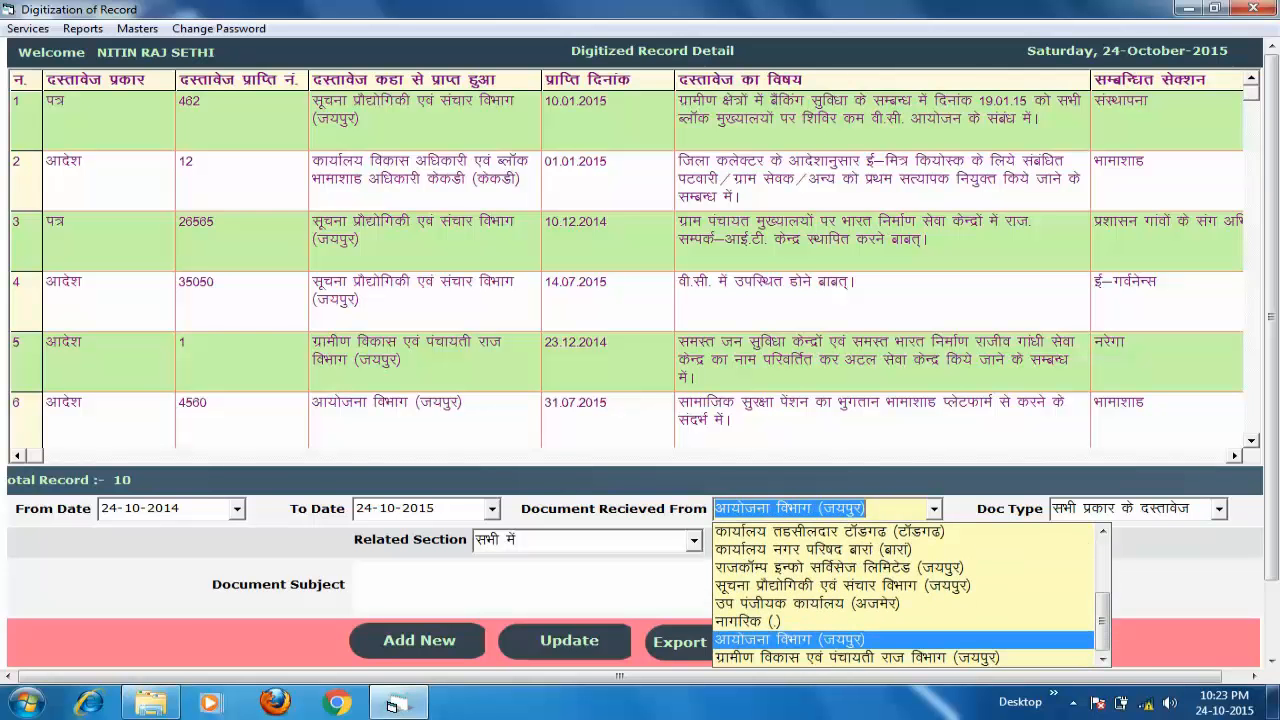
{"action": "key", "text": "Return"}
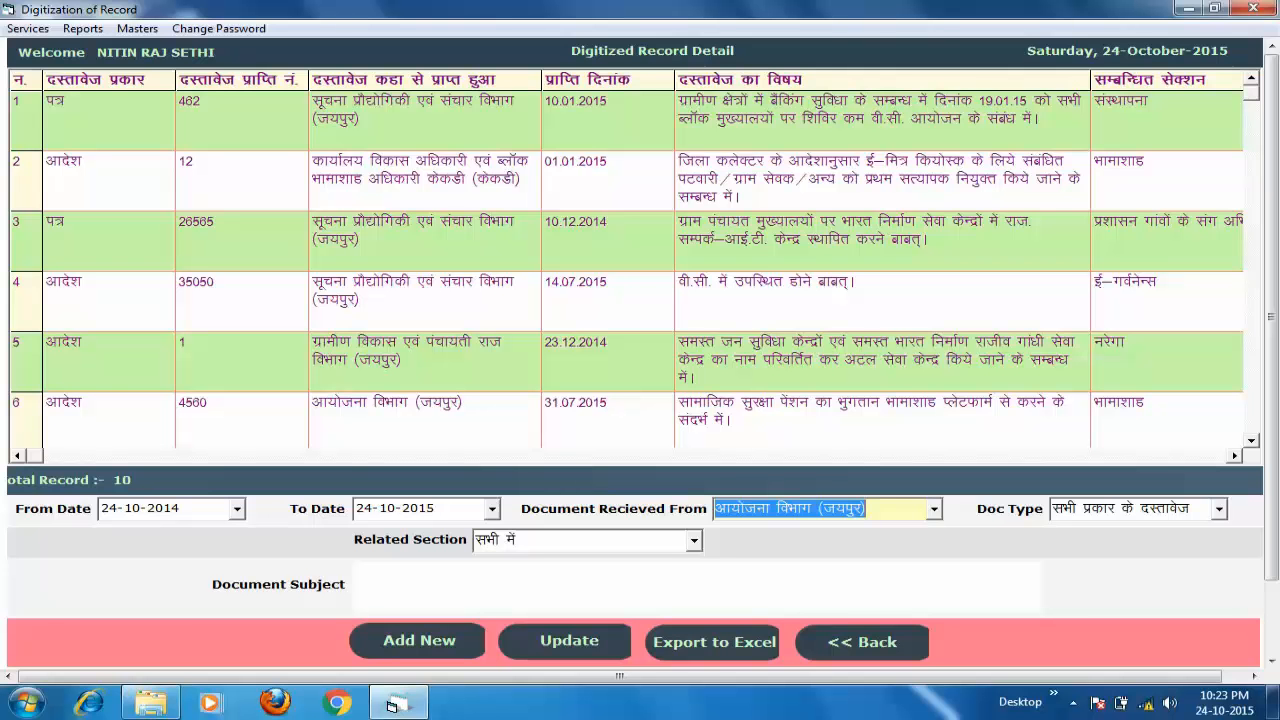
{"action": "left_click", "coordinate": [868, 509]}
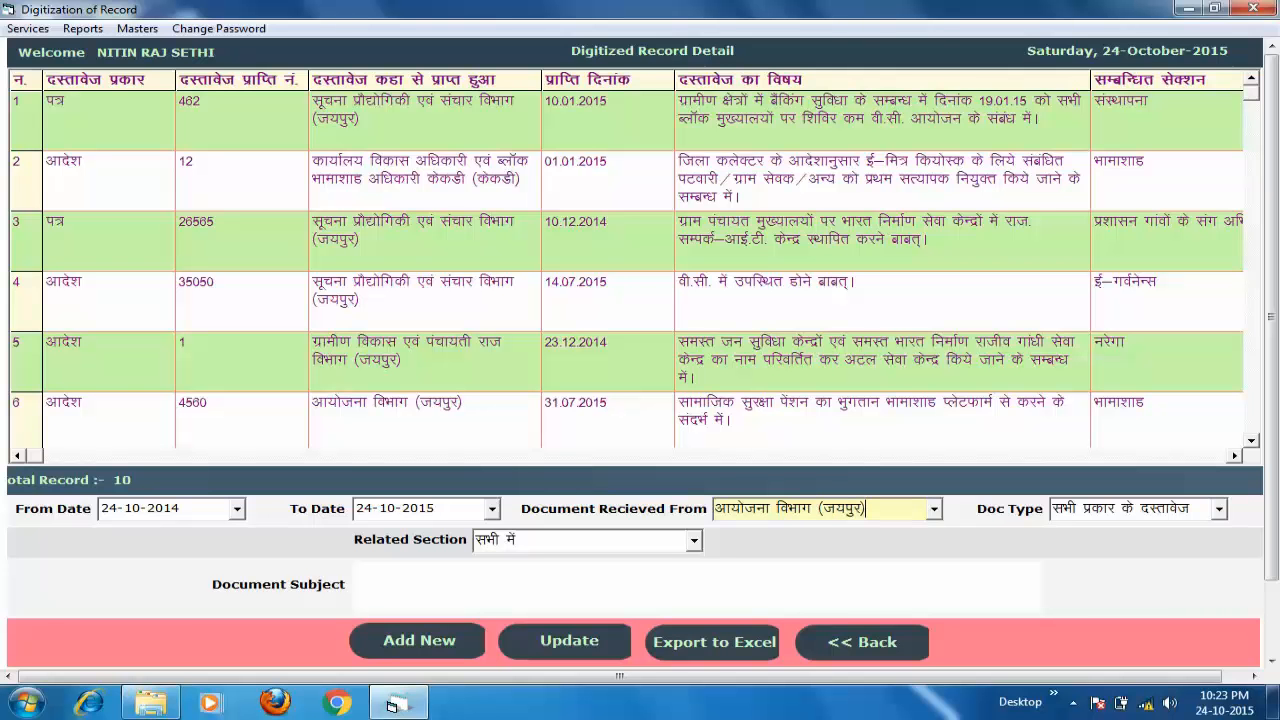
{"action": "key", "text": "Return"}
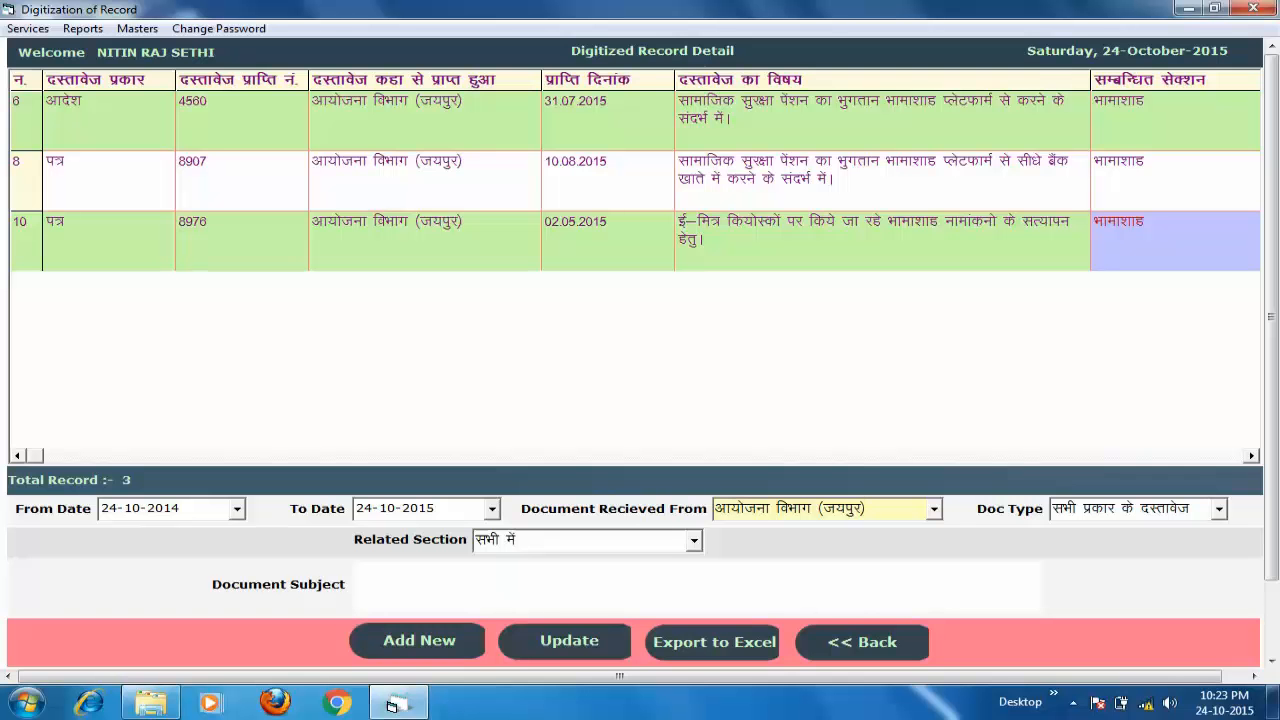
- Add filters for related section भामाशाह and document type आदेश, leaving only receipt 4560
{"action": "left_click", "coordinate": [694, 541]}
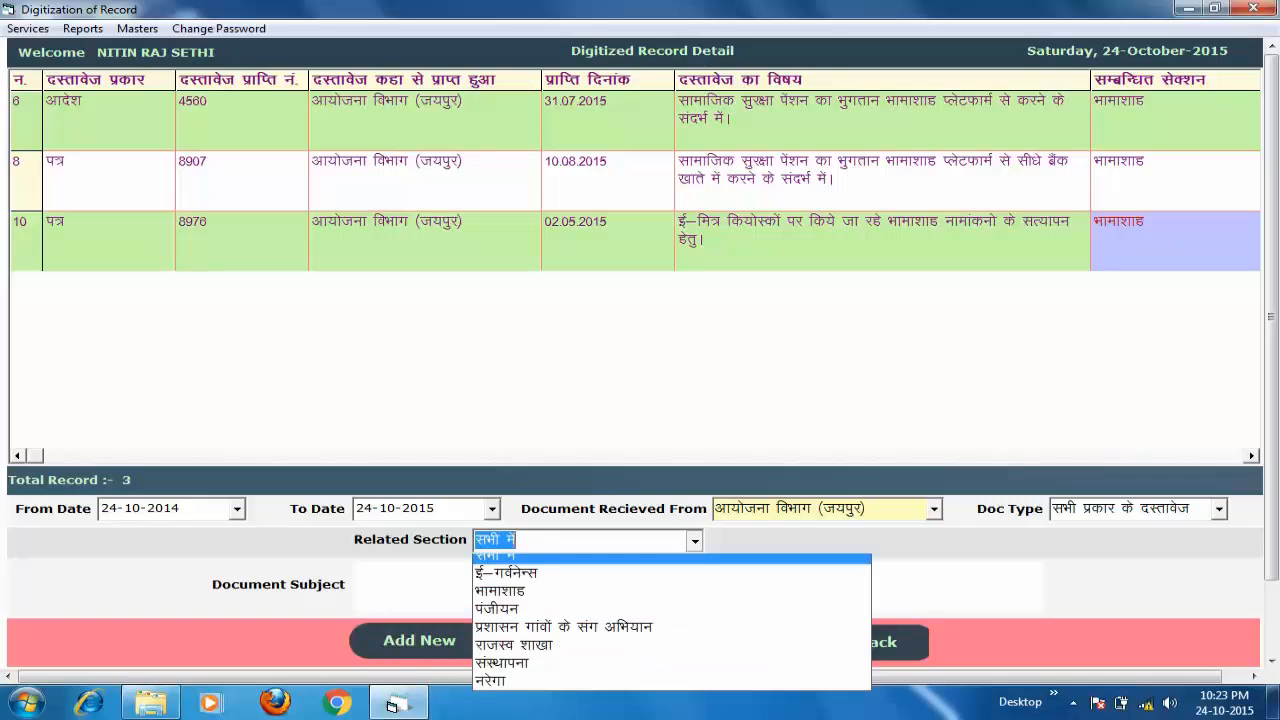
{"action": "left_click", "coordinate": [630, 599]}
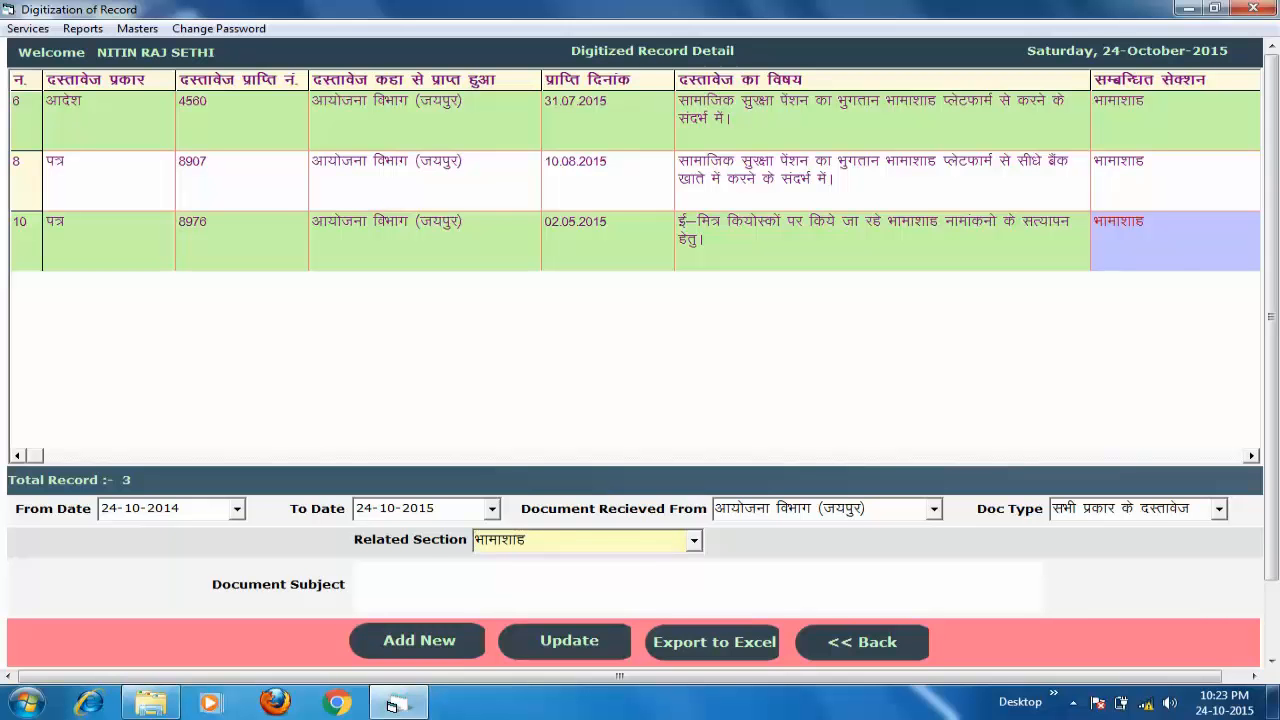
{"action": "left_click", "coordinate": [694, 541]}
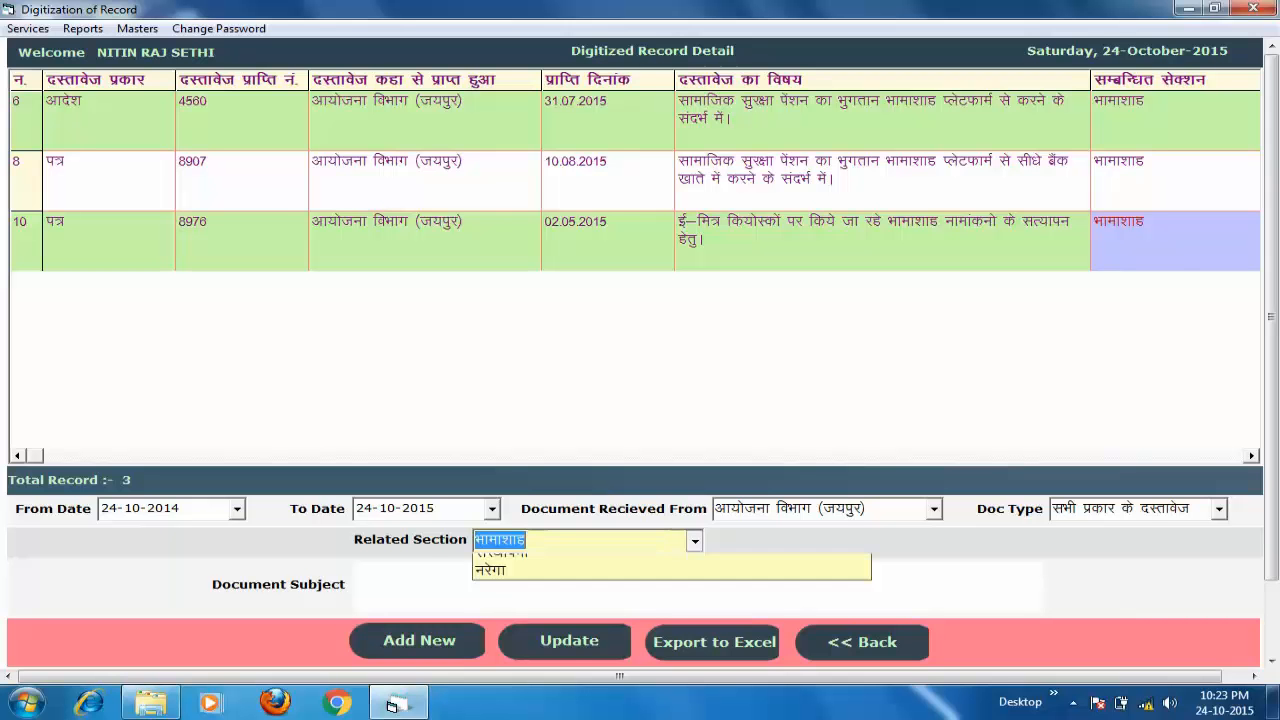
{"action": "key", "text": "Down"}
{"action": "key", "text": "Down"}
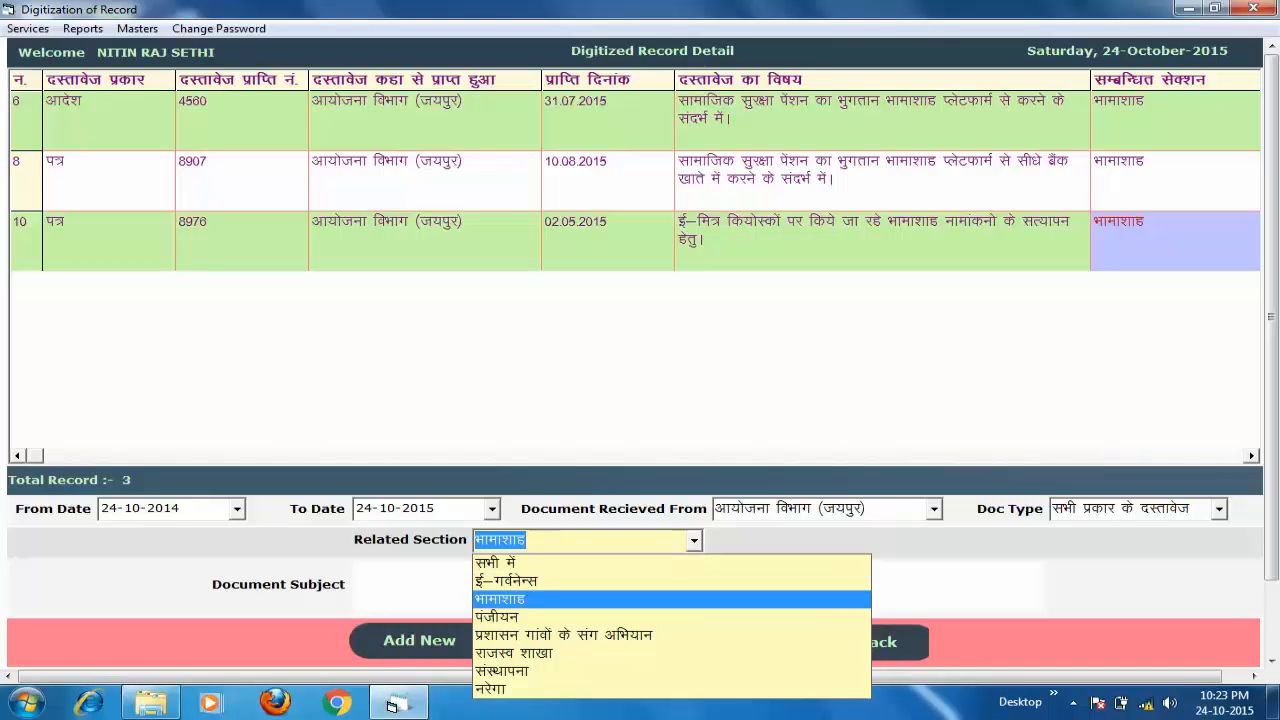
{"action": "key", "text": "Return"}
{"action": "key", "text": "Tab"}
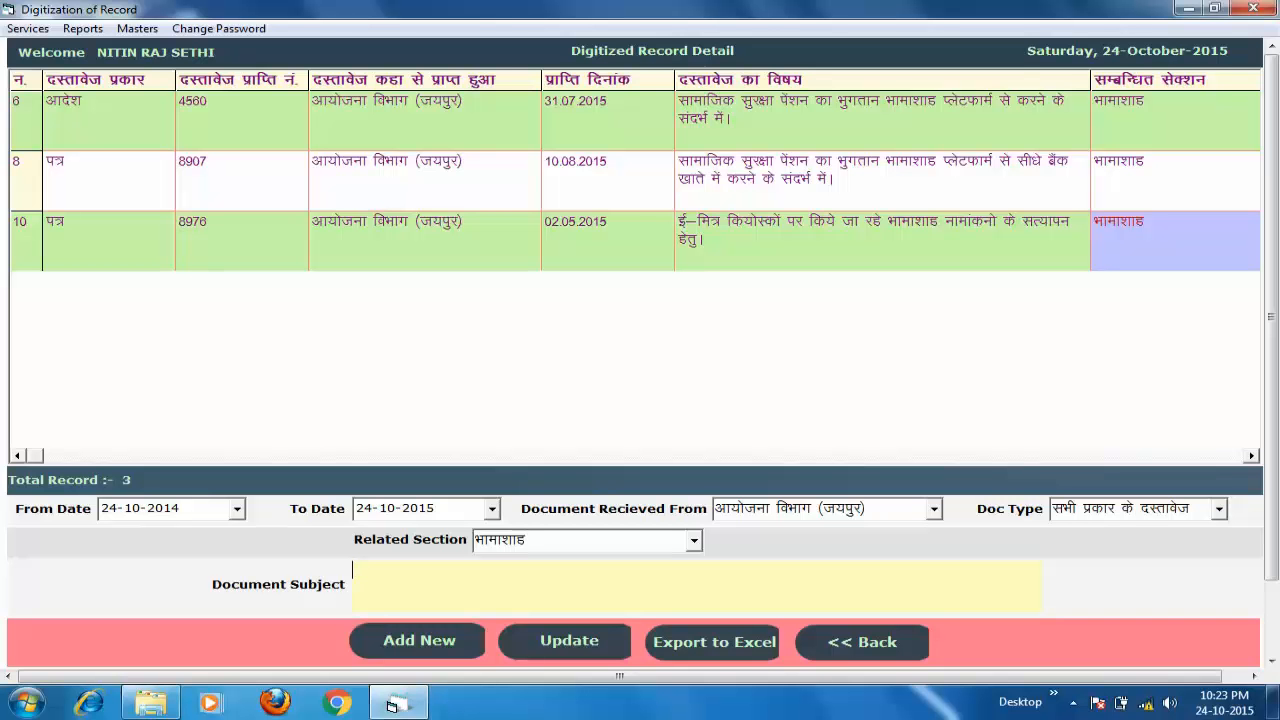
{"action": "type", "text": "ई"}
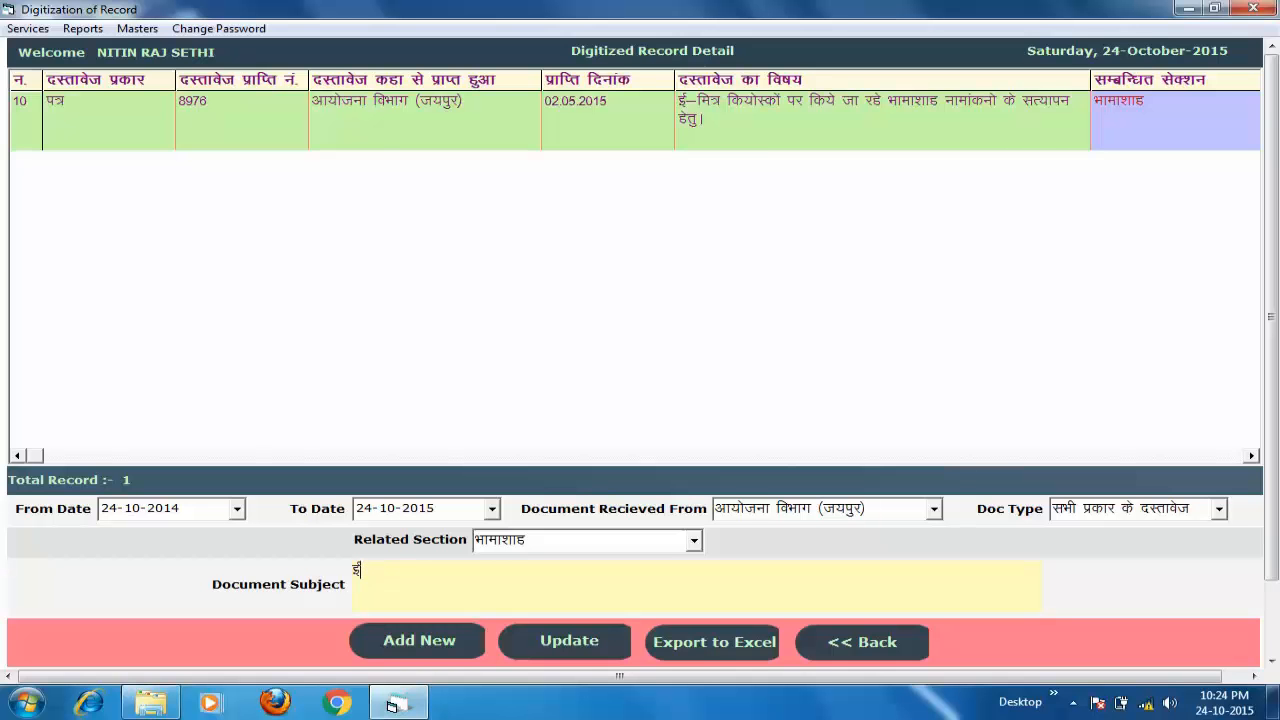
{"action": "key", "text": "BackSpace"}
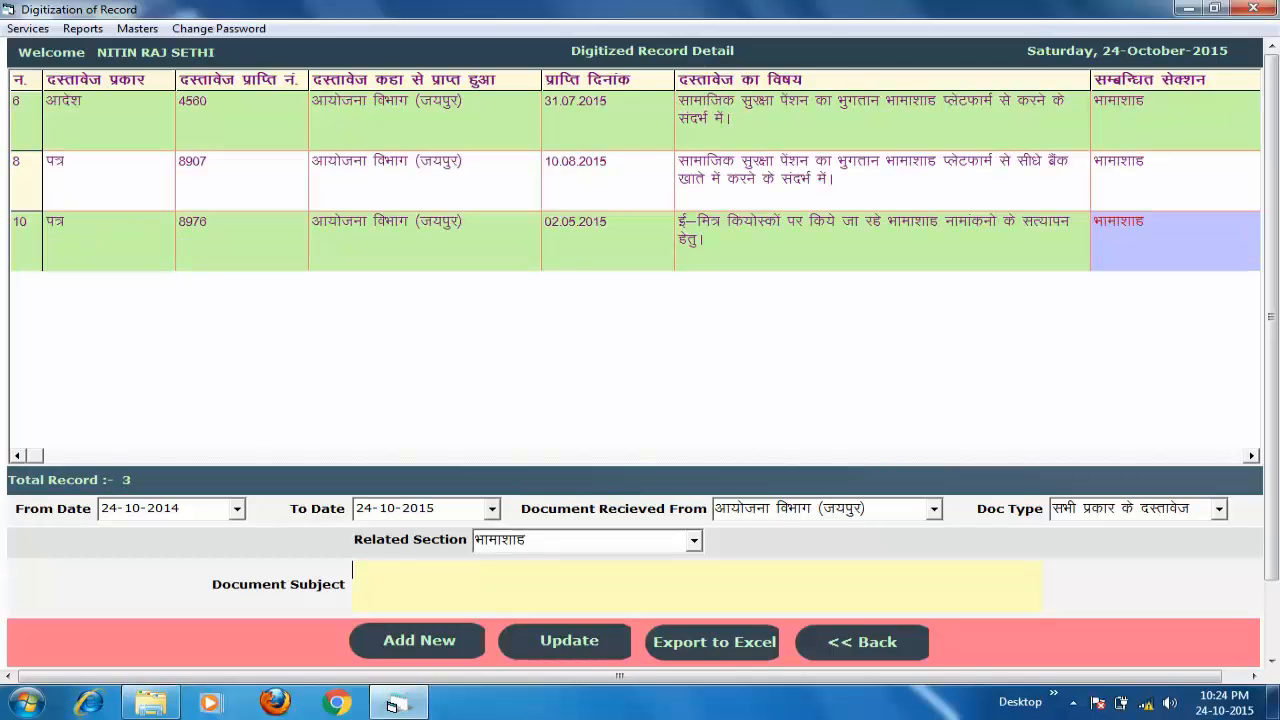
{"action": "left_click", "coordinate": [1219, 509]}
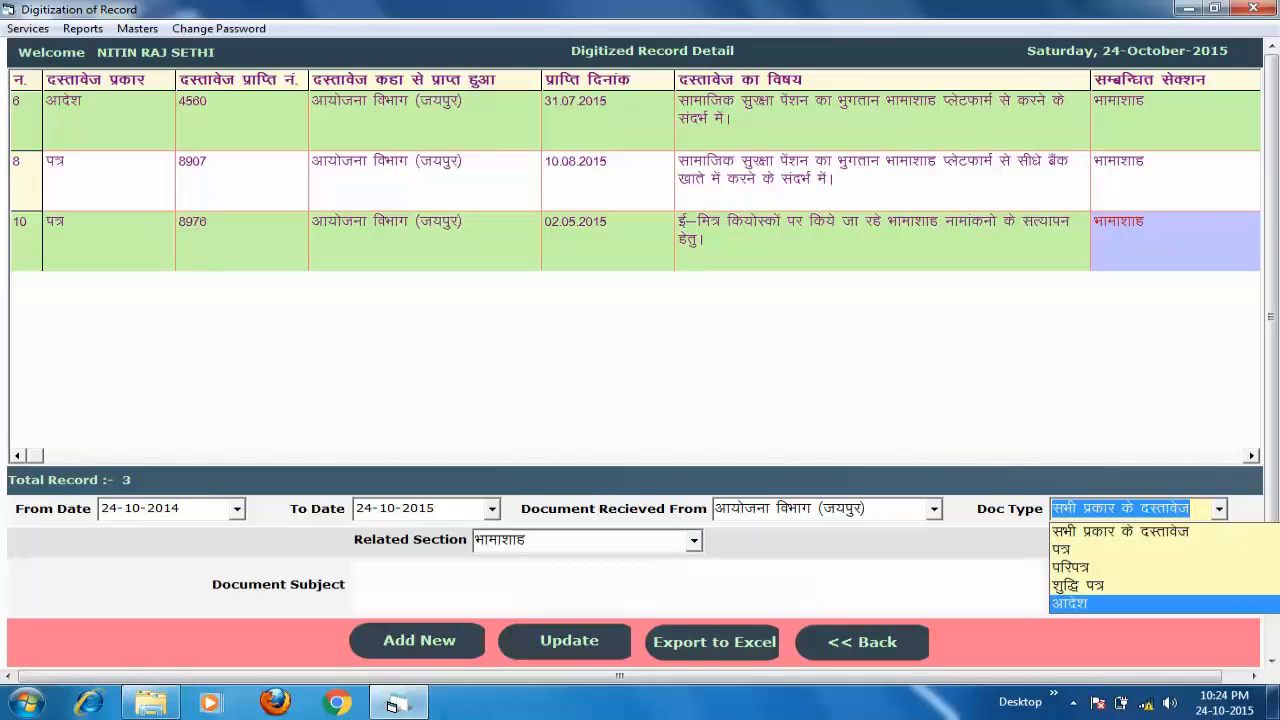
{"action": "key", "text": "Return"}
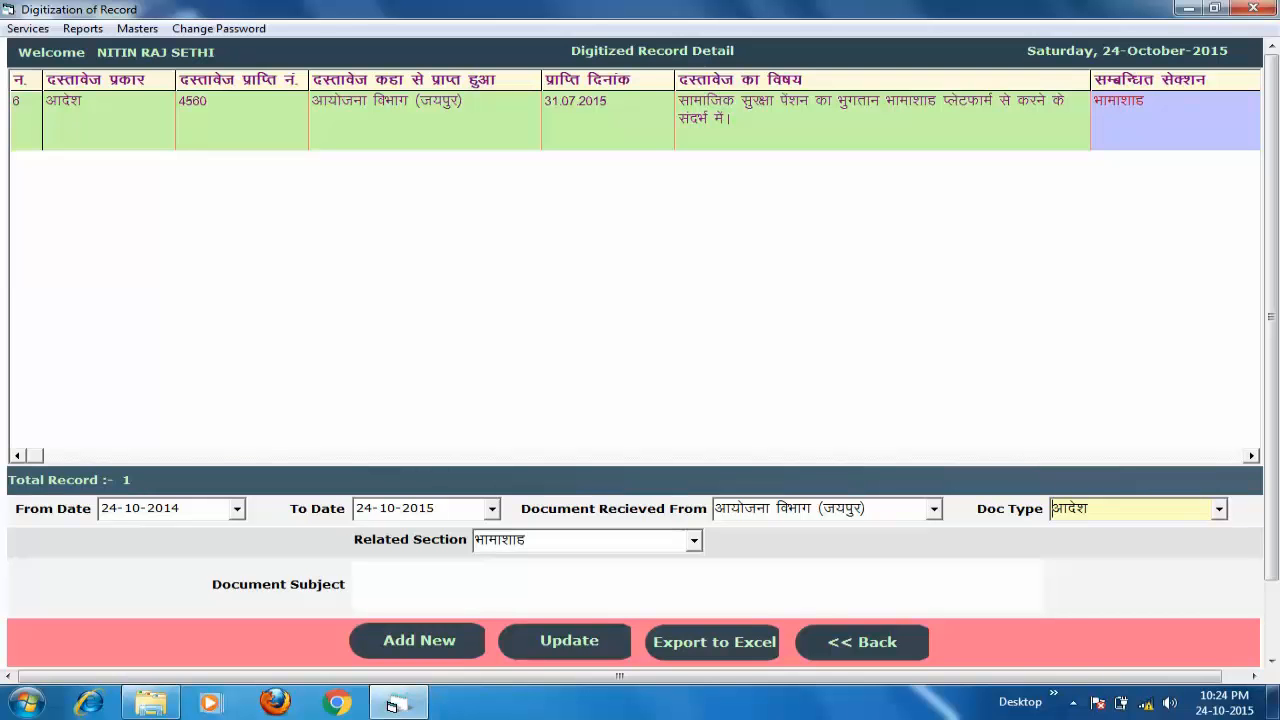
{"action": "left_click", "coordinate": [566, 120]}
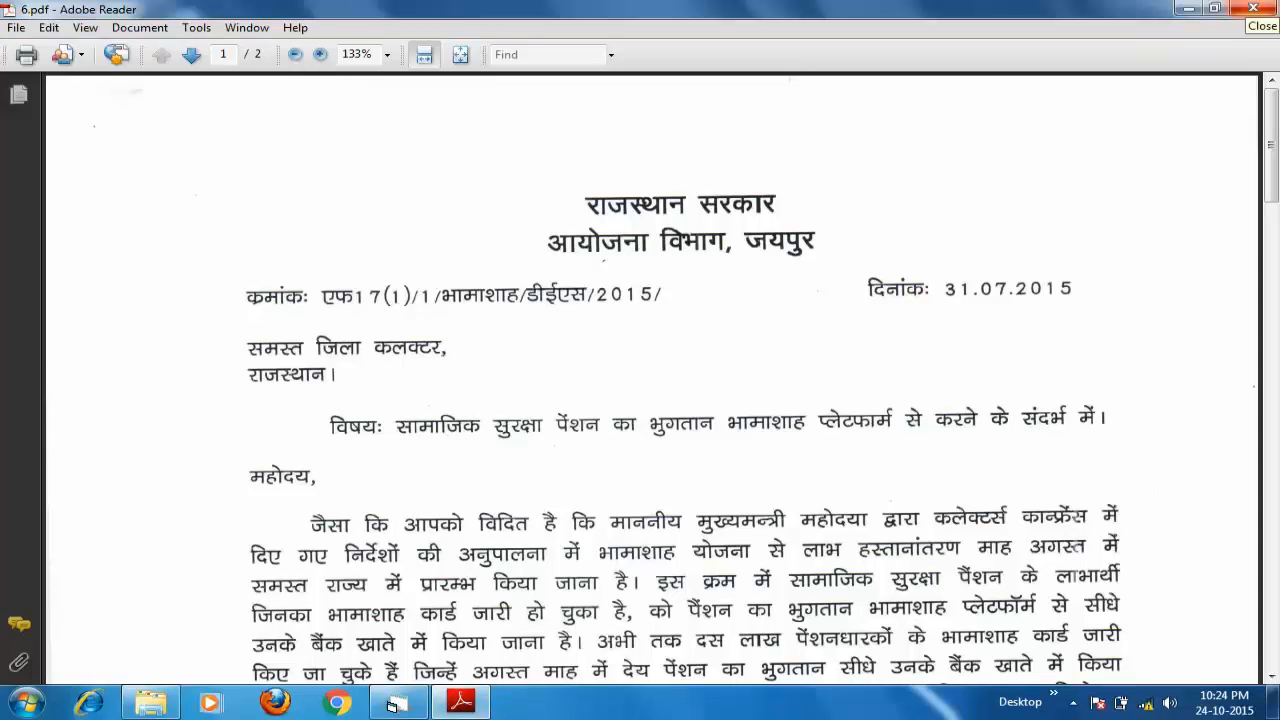
{"action": "key", "text": "alt+F4"}
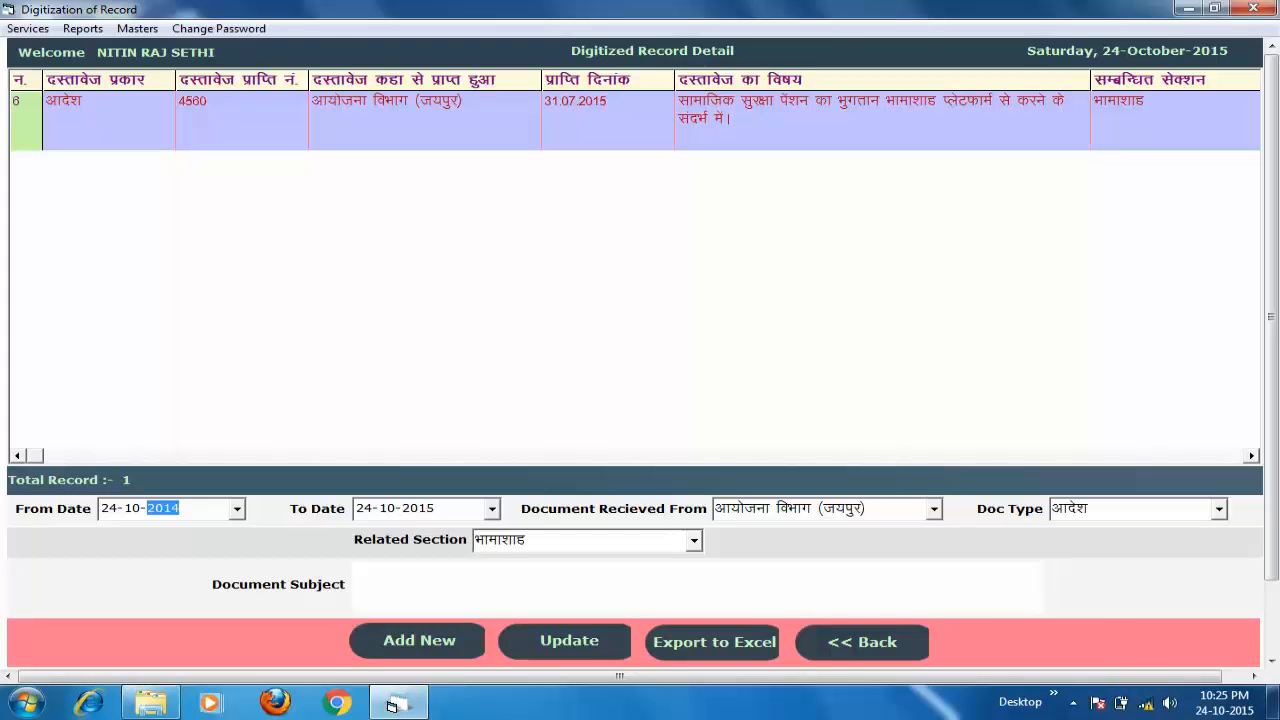
- Open Masters > Offices Master and start a blank Office Master Entry
{"action": "left_click", "coordinate": [934, 508]}
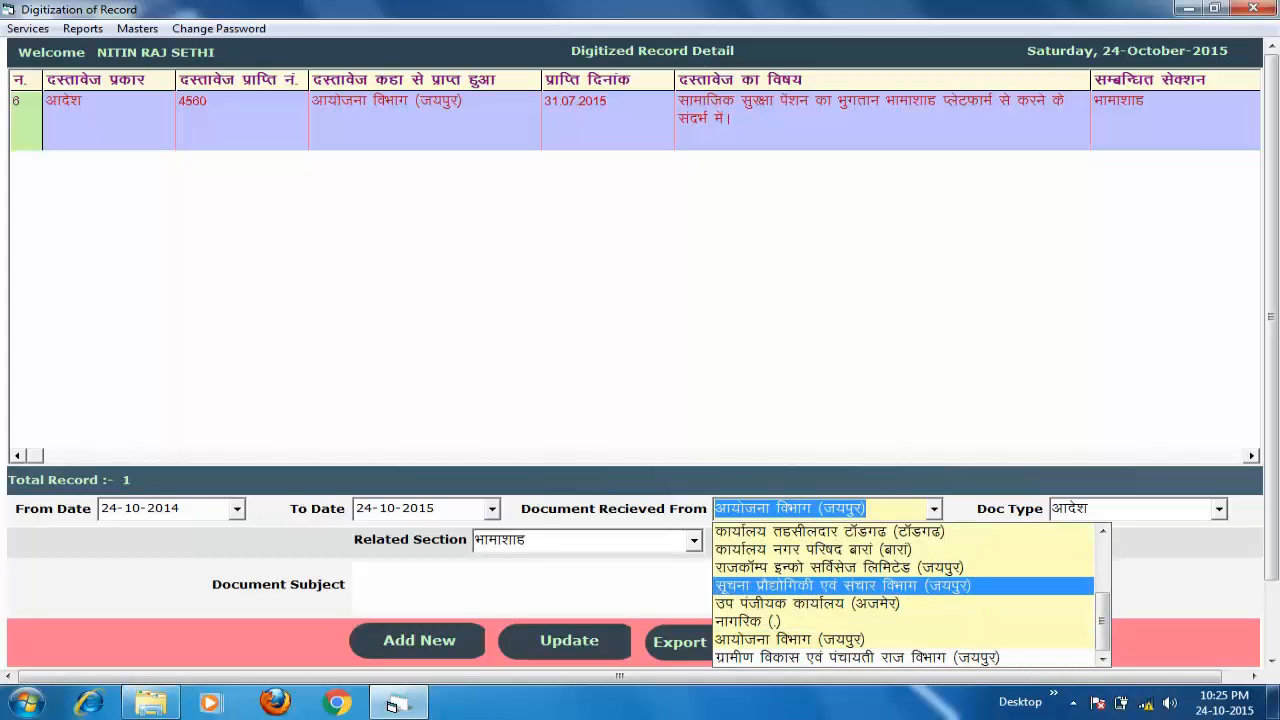
{"action": "key", "text": "Escape"}
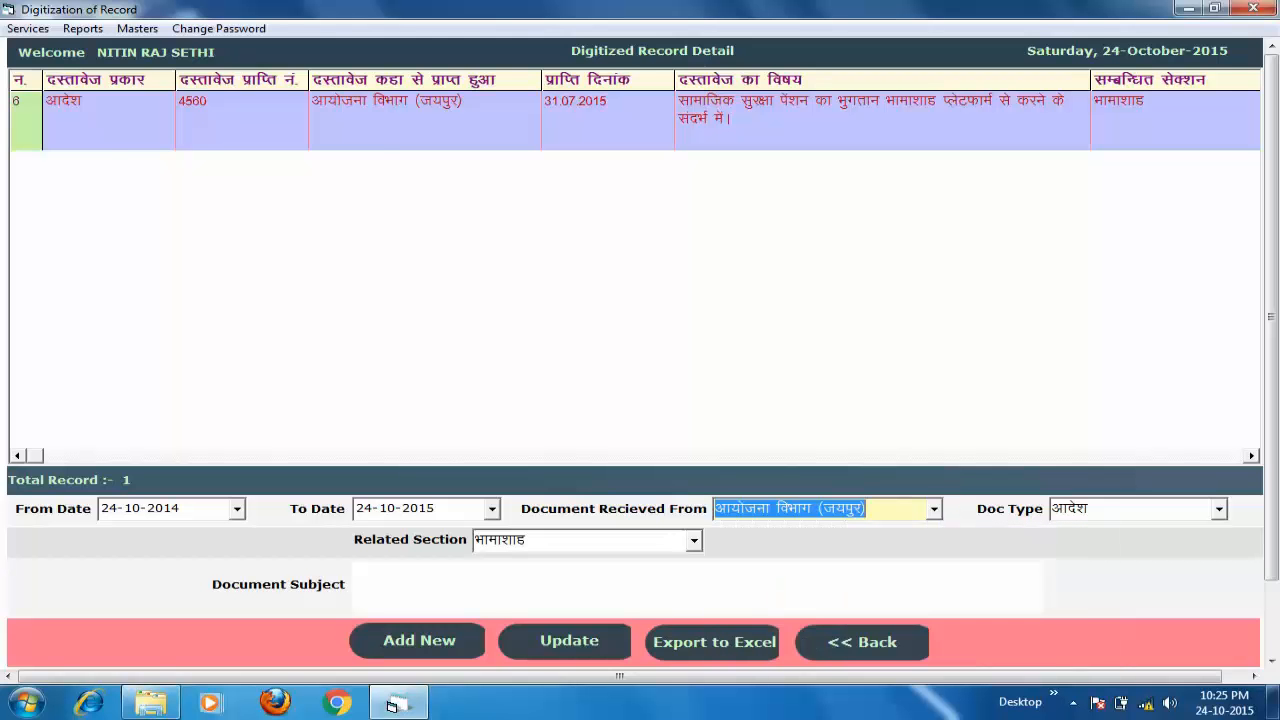
{"action": "key", "text": "alt+m"}
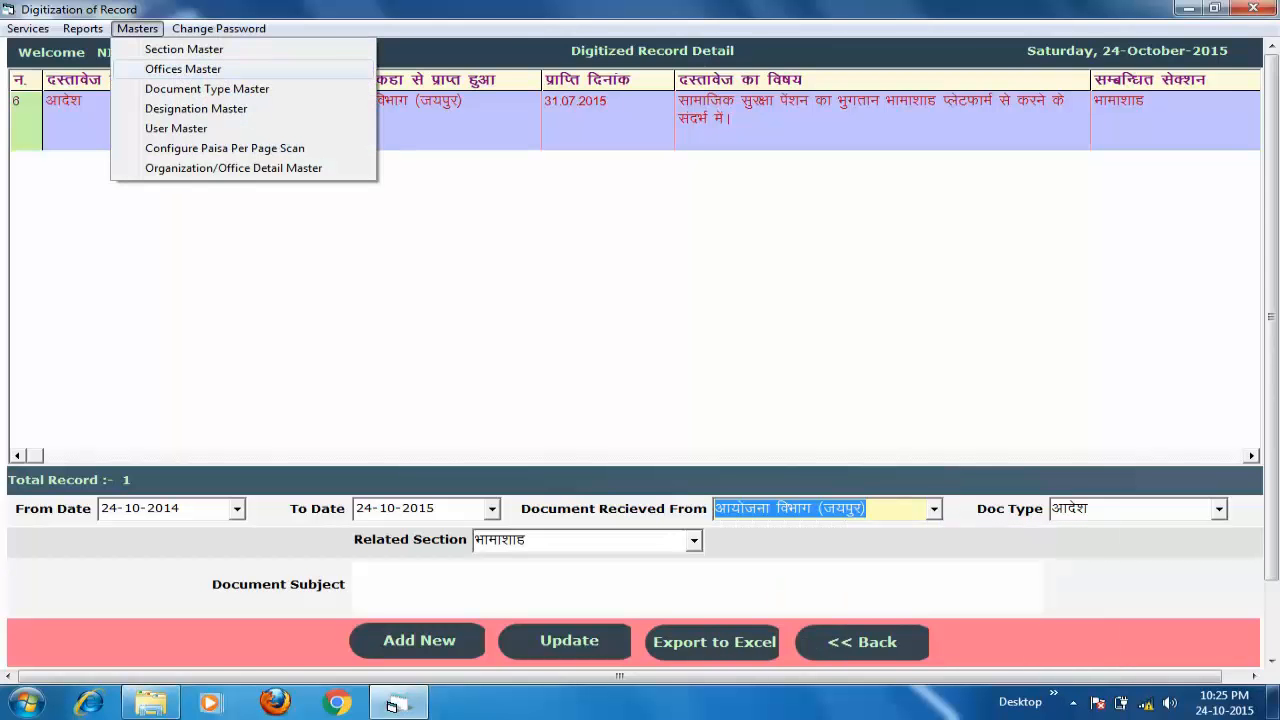
{"action": "key", "text": "Return"}
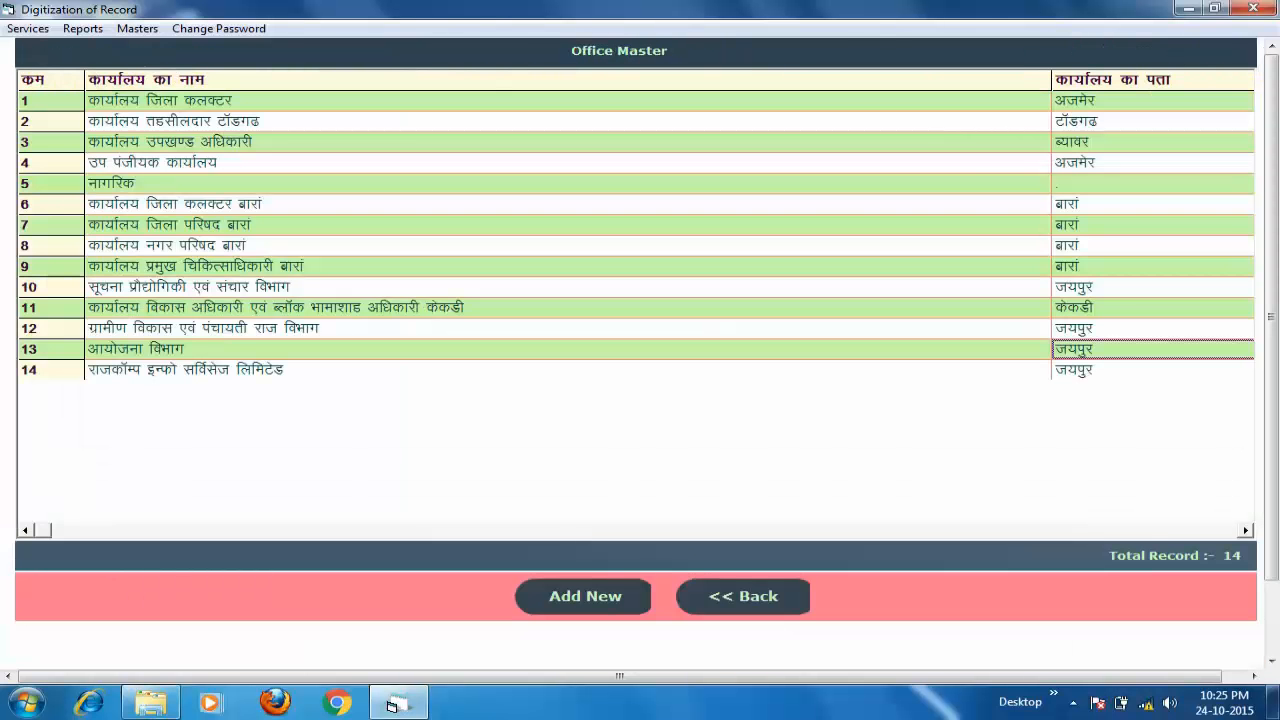
{"action": "key", "text": "Return"}
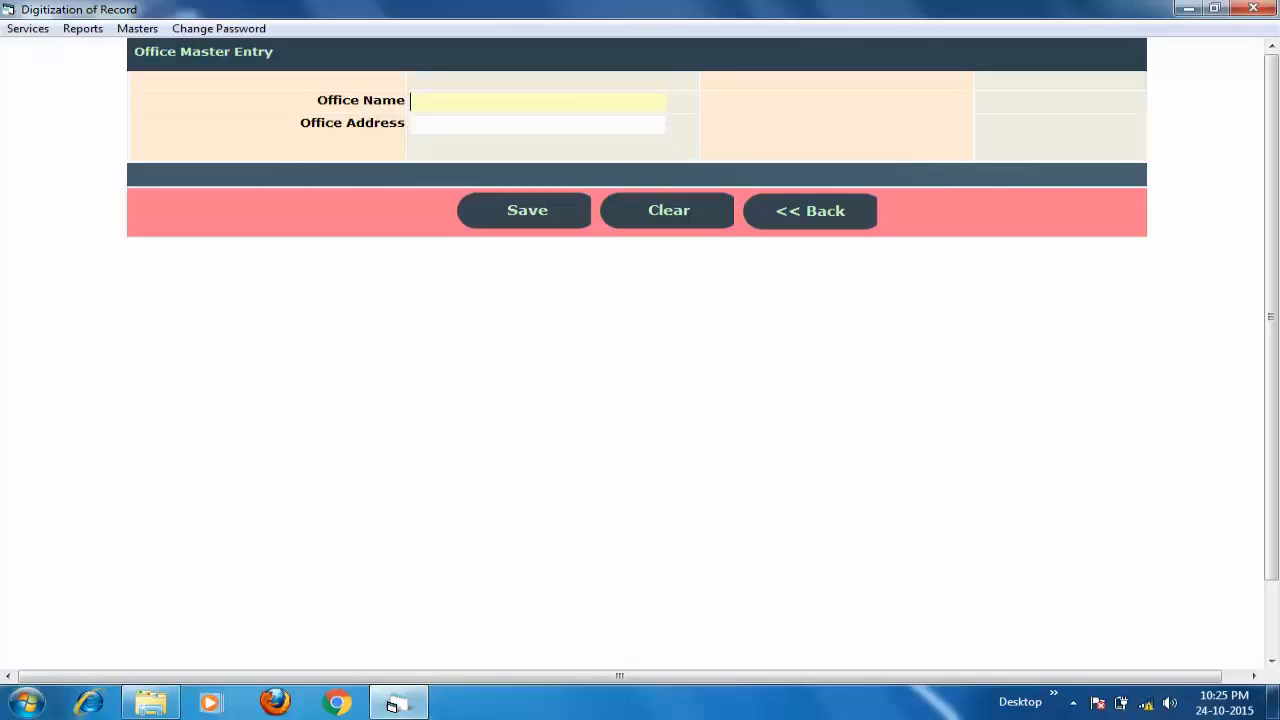
- Save new office कार्यालय नगर परिषद किशनगढ with address किशनगढ
{"action": "type", "text": "कार्यालय नगर परिषद"}
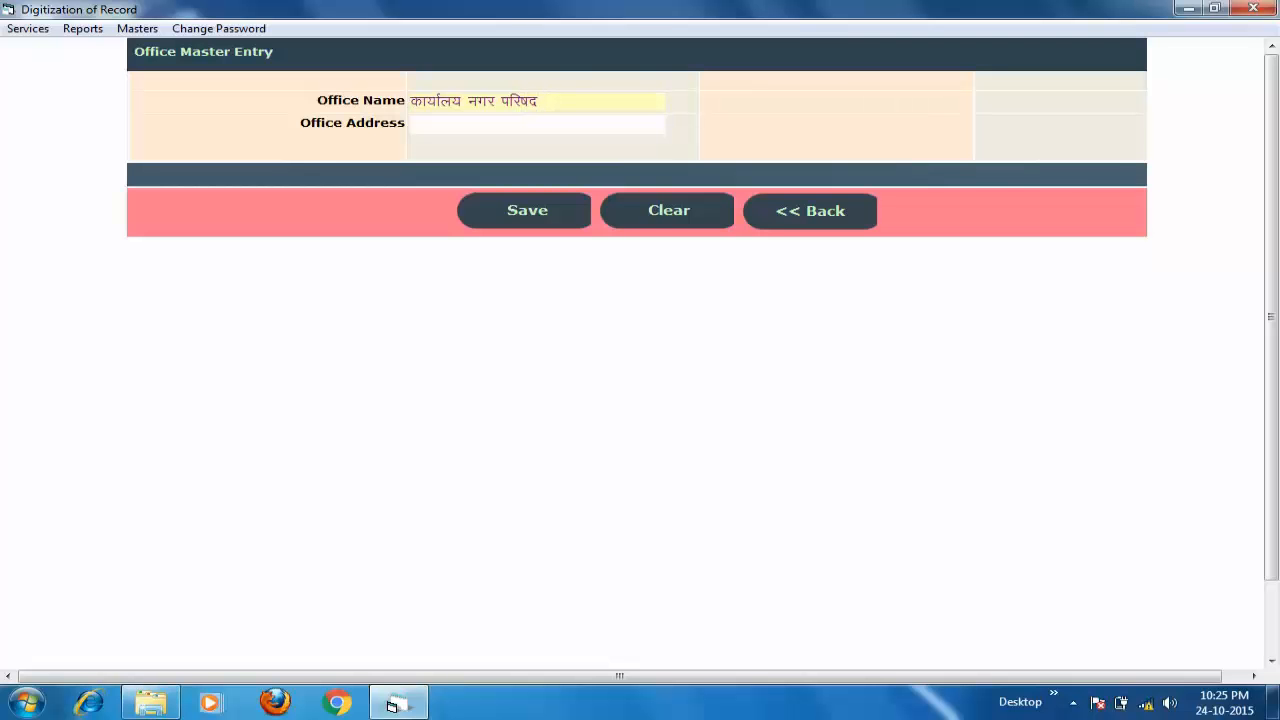
{"action": "type", "text": " किशनगढ"}
{"action": "key", "text": "Tab"}
{"action": "type", "text": "कि"}
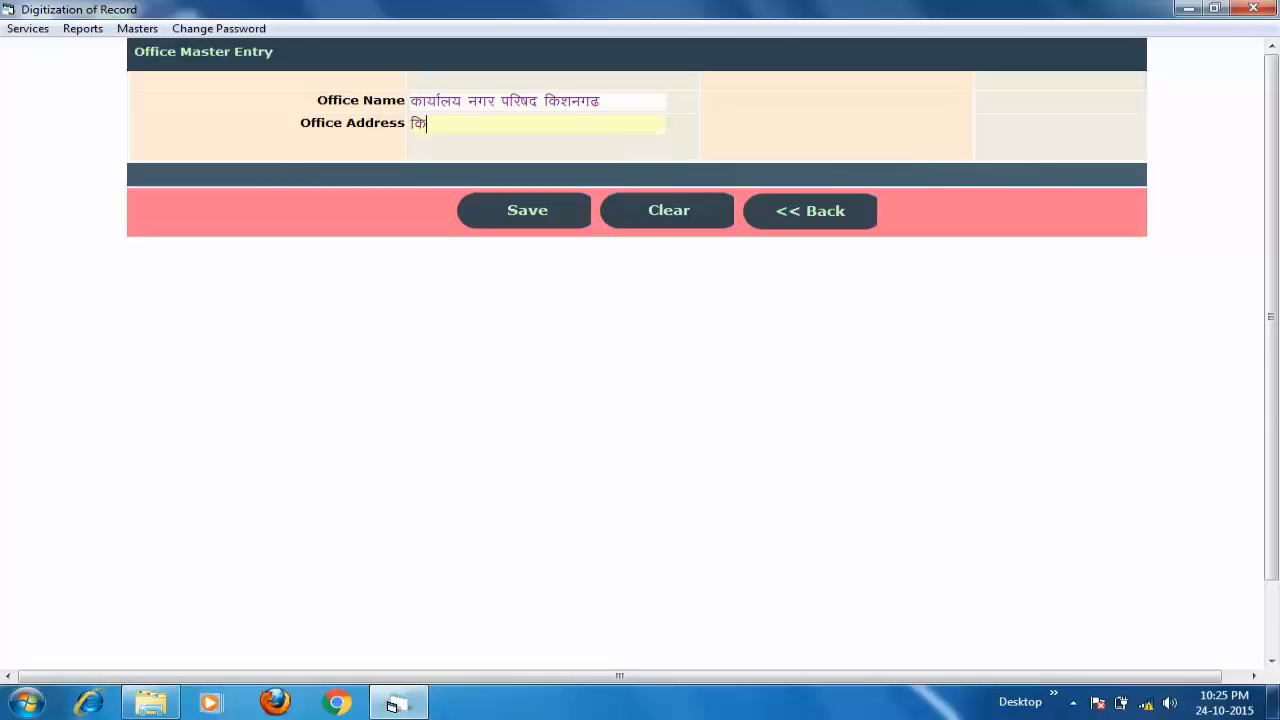
{"action": "type", "text": "शनगढ"}
{"action": "key", "text": "Return"}
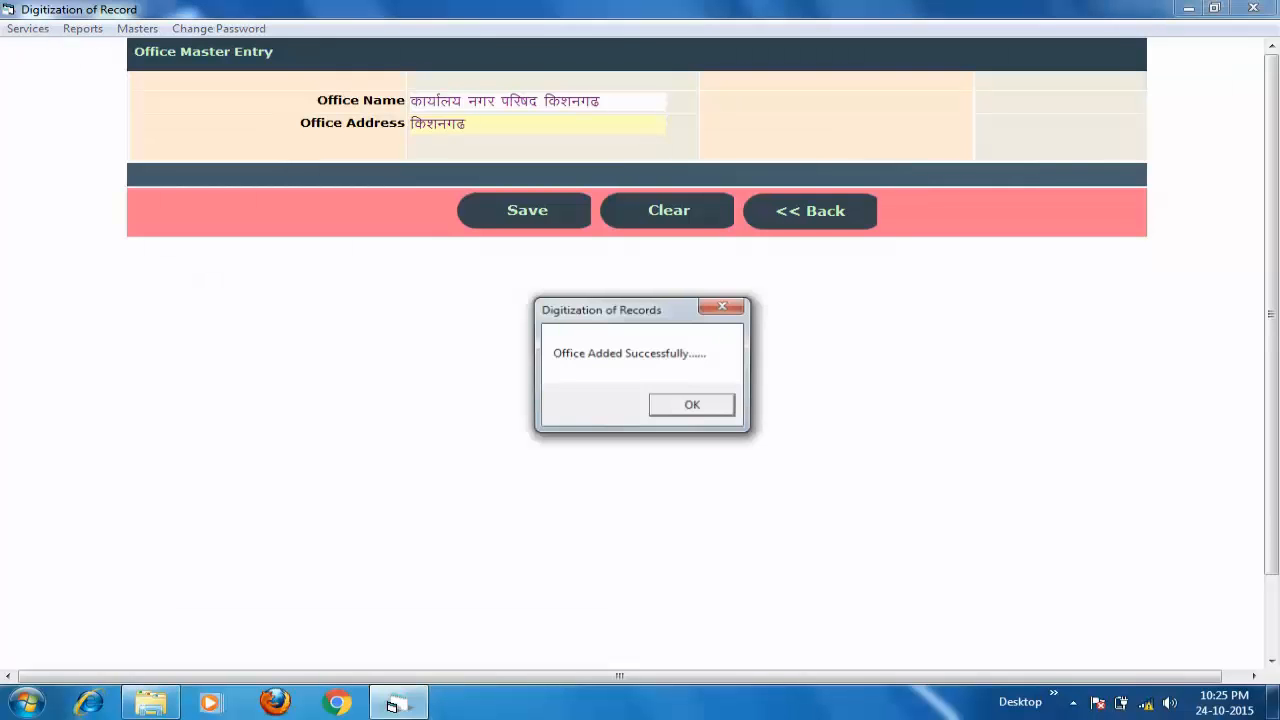
{"action": "key", "text": "Return"}
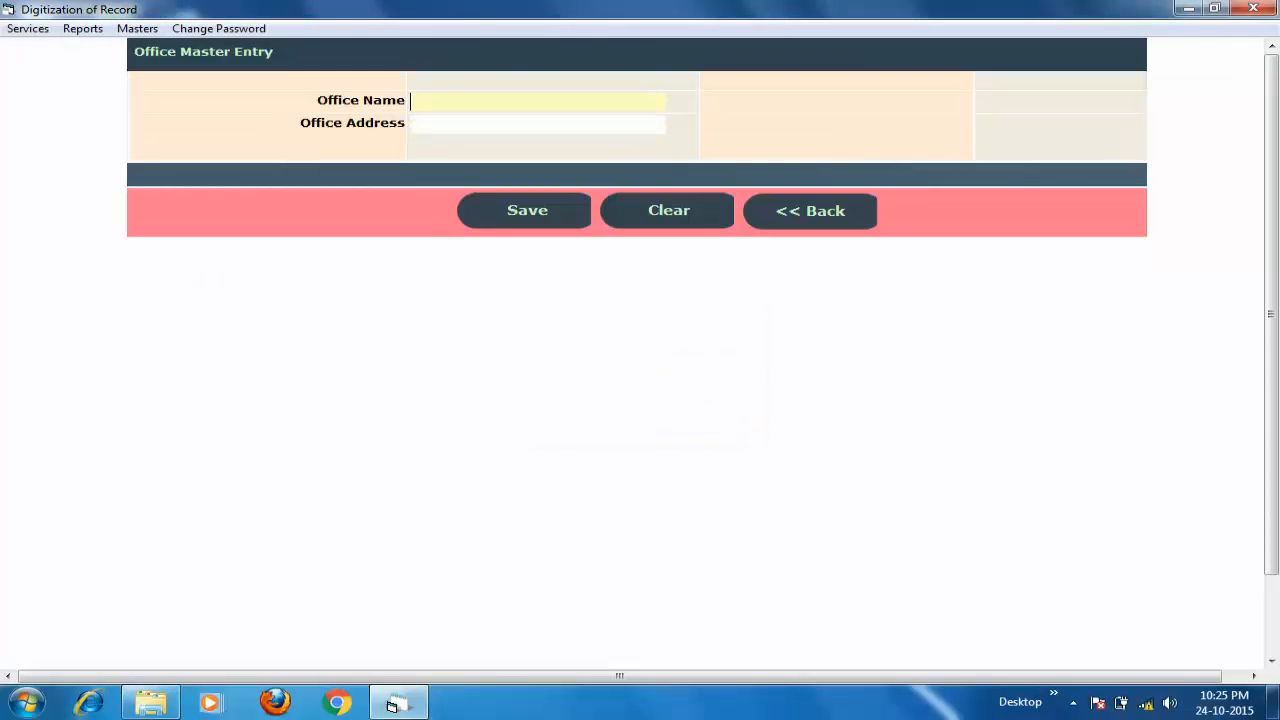
{"action": "key", "text": "Escape"}
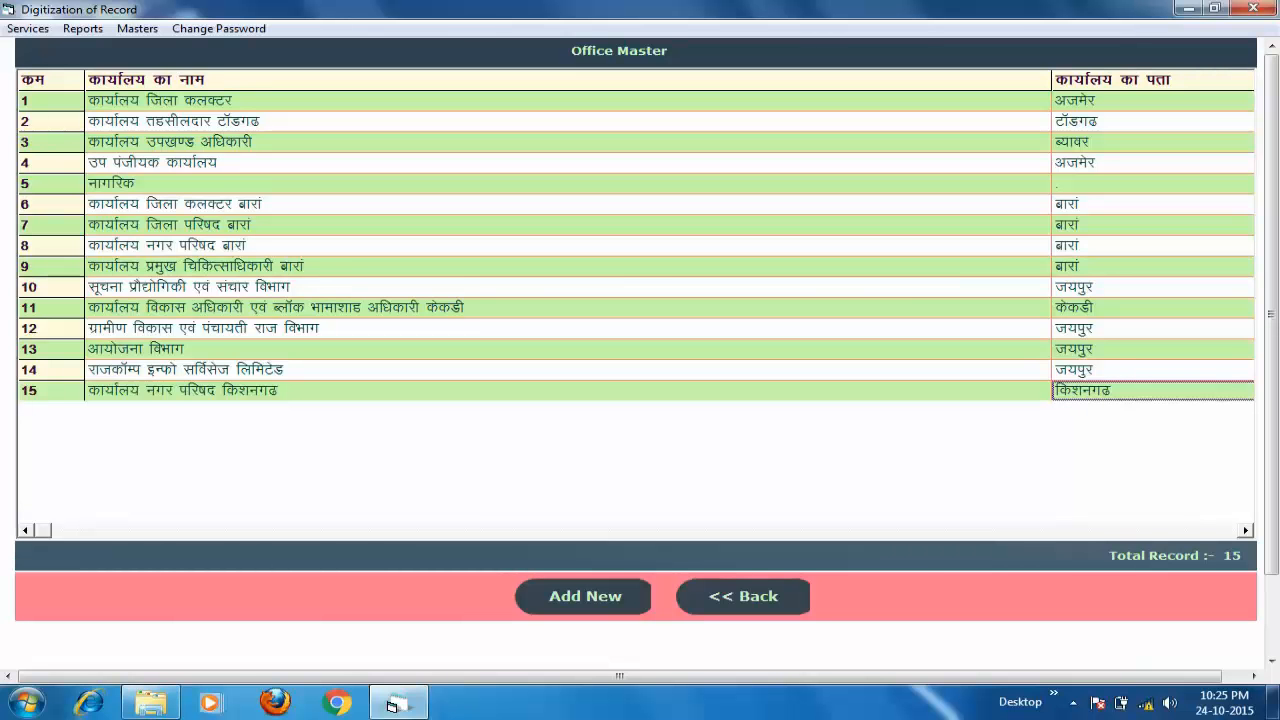
- Filter the record list by sending office कार्यालय नगर परिषद किशनगढ, which shows no documents
{"action": "key", "text": "Escape"}
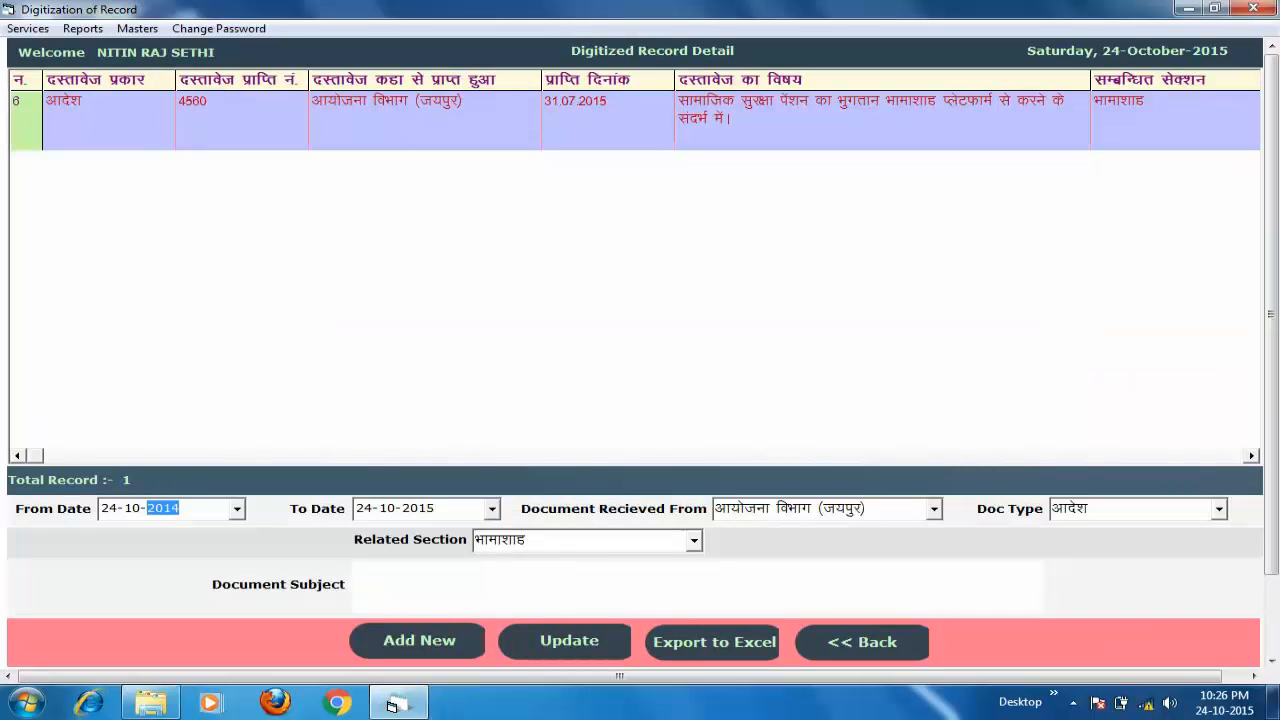
{"action": "key", "text": "alt"}
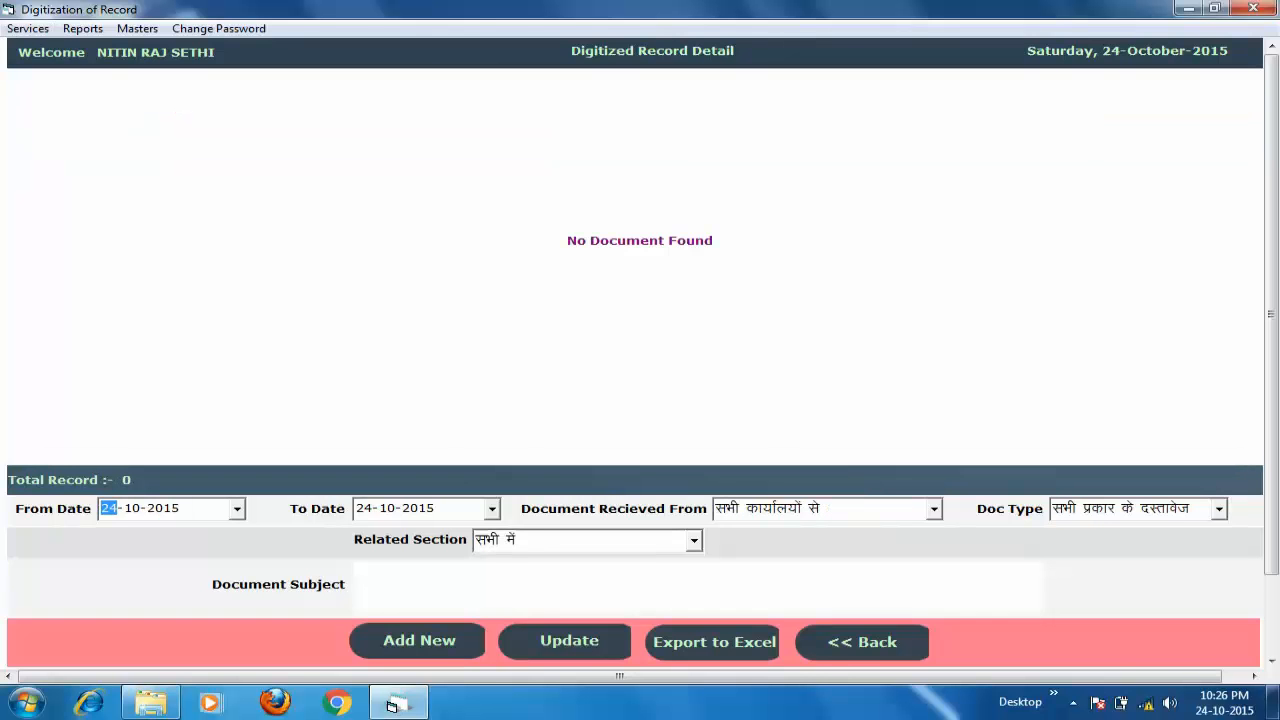
{"action": "left_click", "coordinate": [812, 508]}
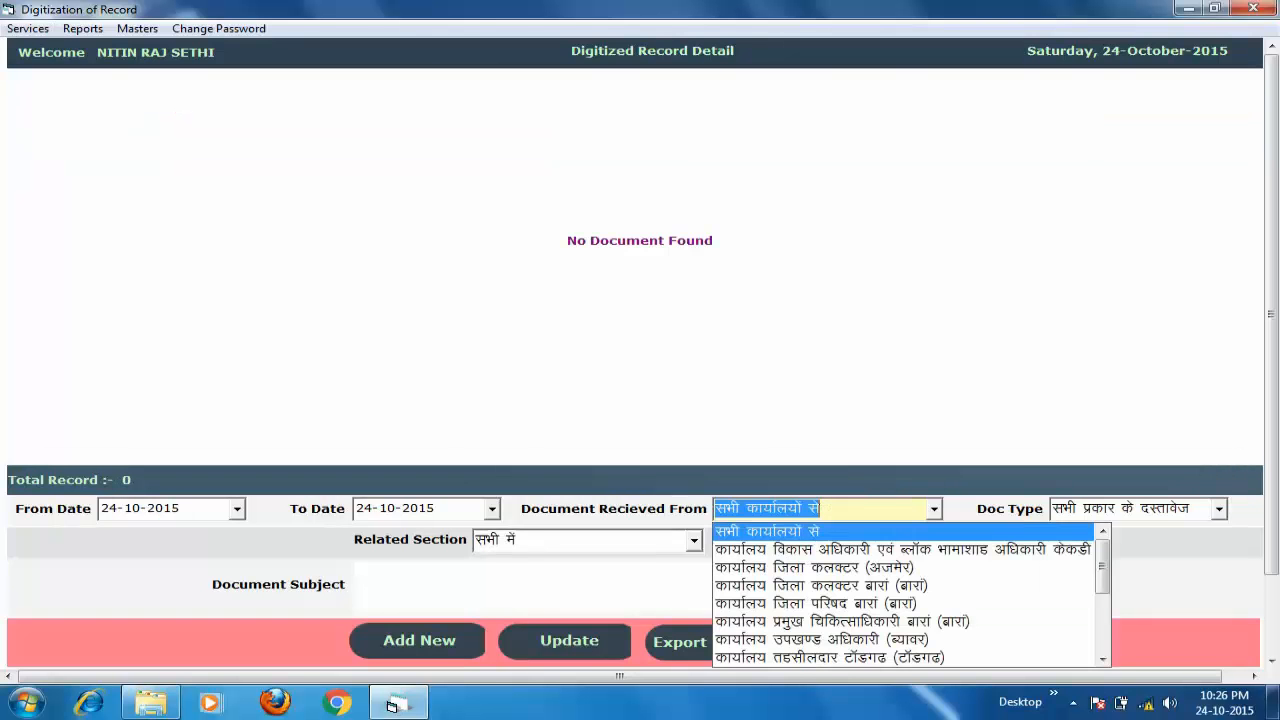
{"action": "key", "text": "Down"}
{"action": "key", "text": "Down"}
{"action": "key", "text": "Down"}
{"action": "key", "text": "Down"}
{"action": "key", "text": "Down"}
{"action": "key", "text": "Down"}
{"action": "key", "text": "Down"}
{"action": "key", "text": "Down"}
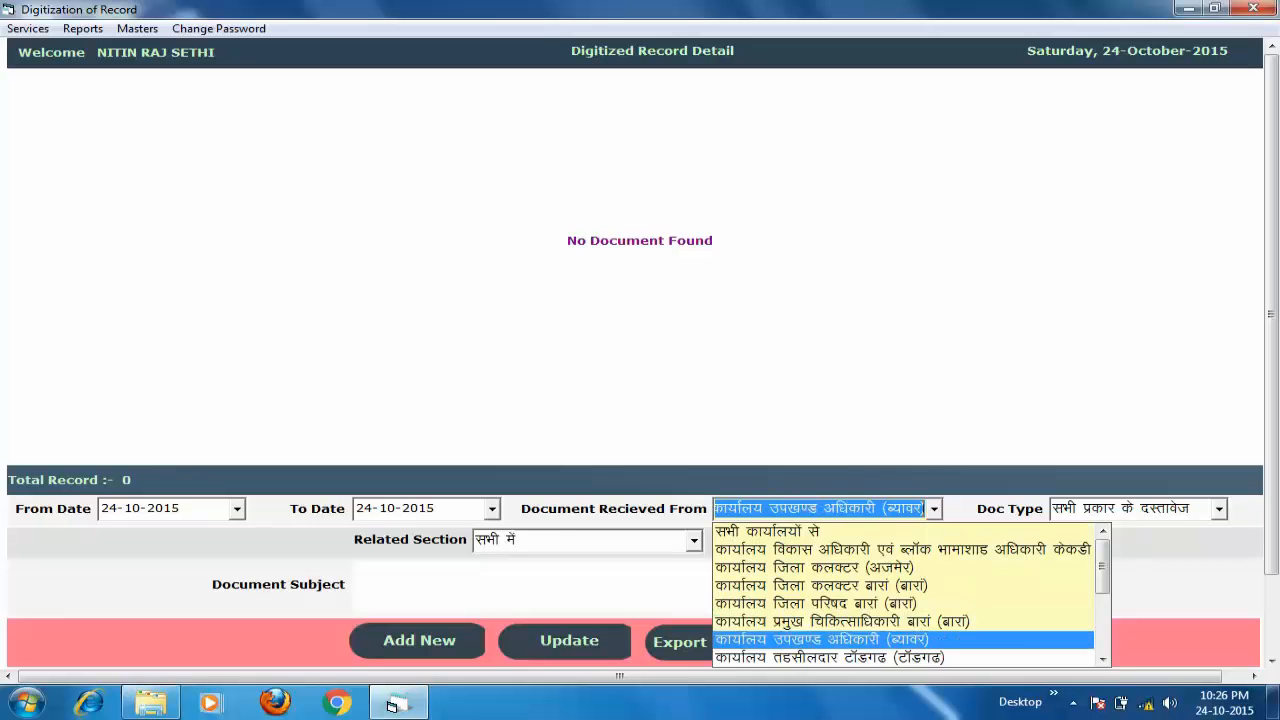
{"action": "key", "text": "Down"}
{"action": "key", "text": "Down"}
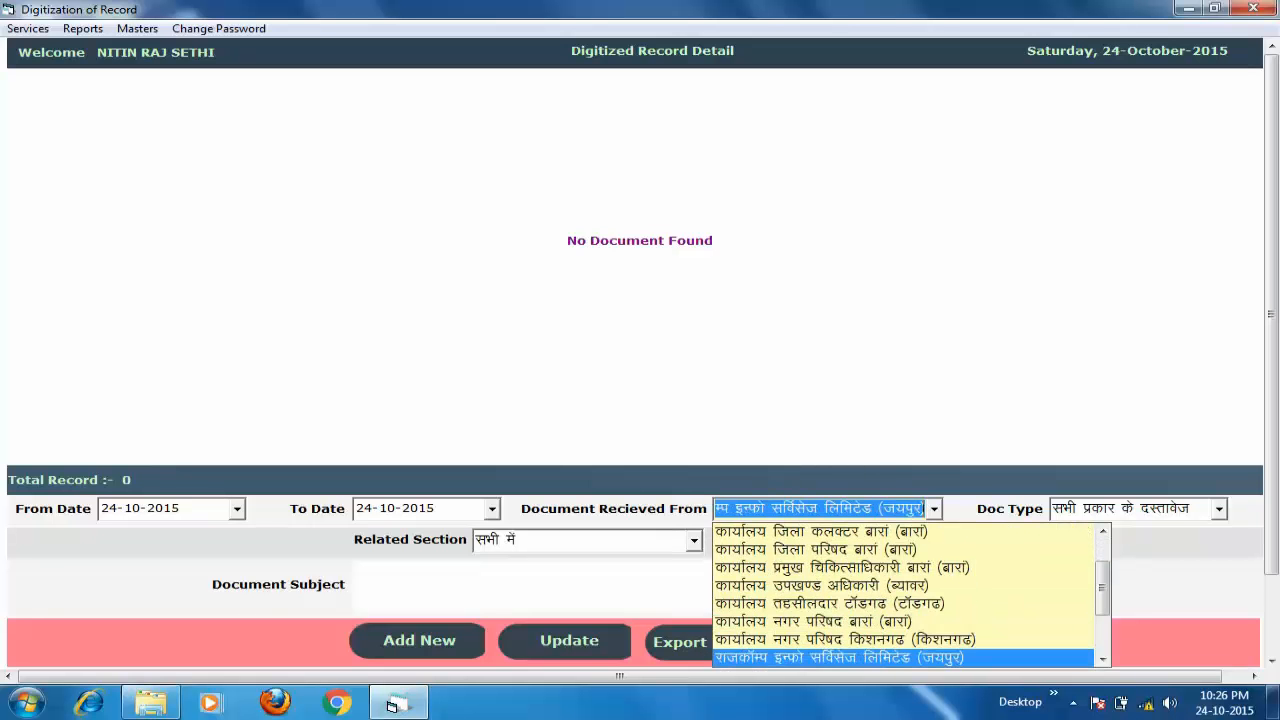
{"action": "key", "text": "Up"}
{"action": "key", "text": "Down"}
{"action": "key", "text": "Up"}
{"action": "key", "text": "Up"}
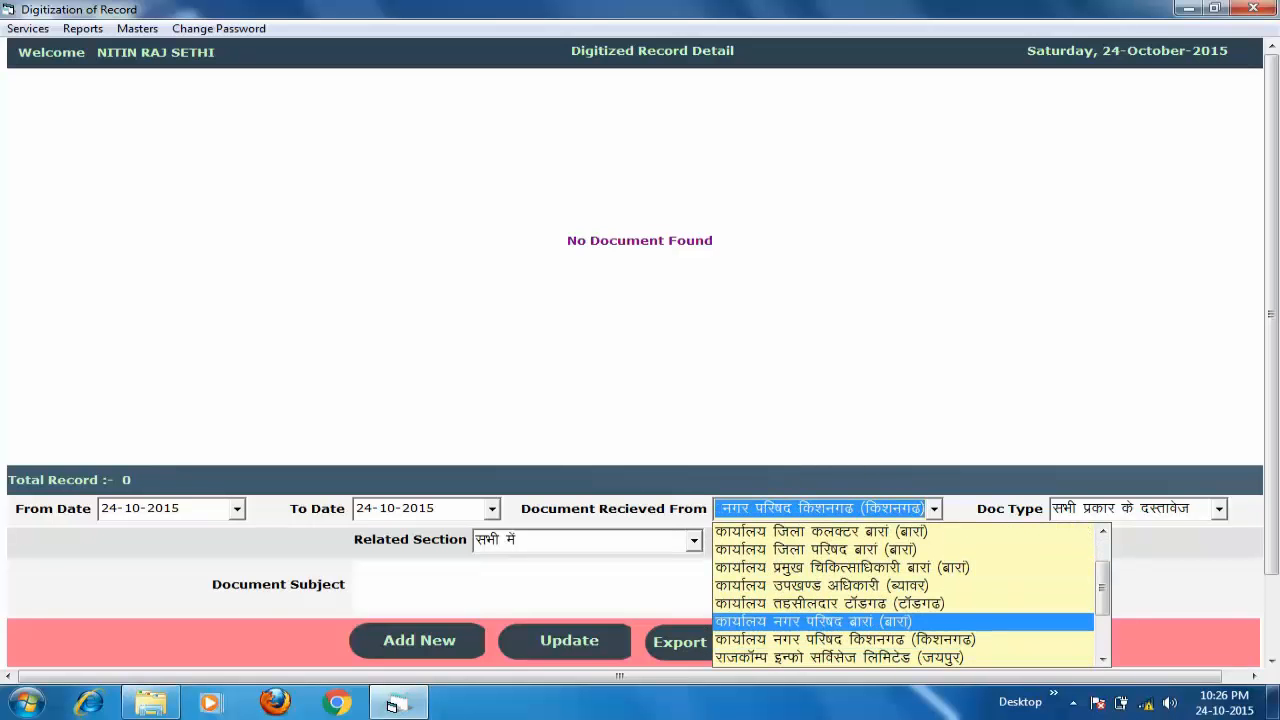
{"action": "key", "text": "Down"}
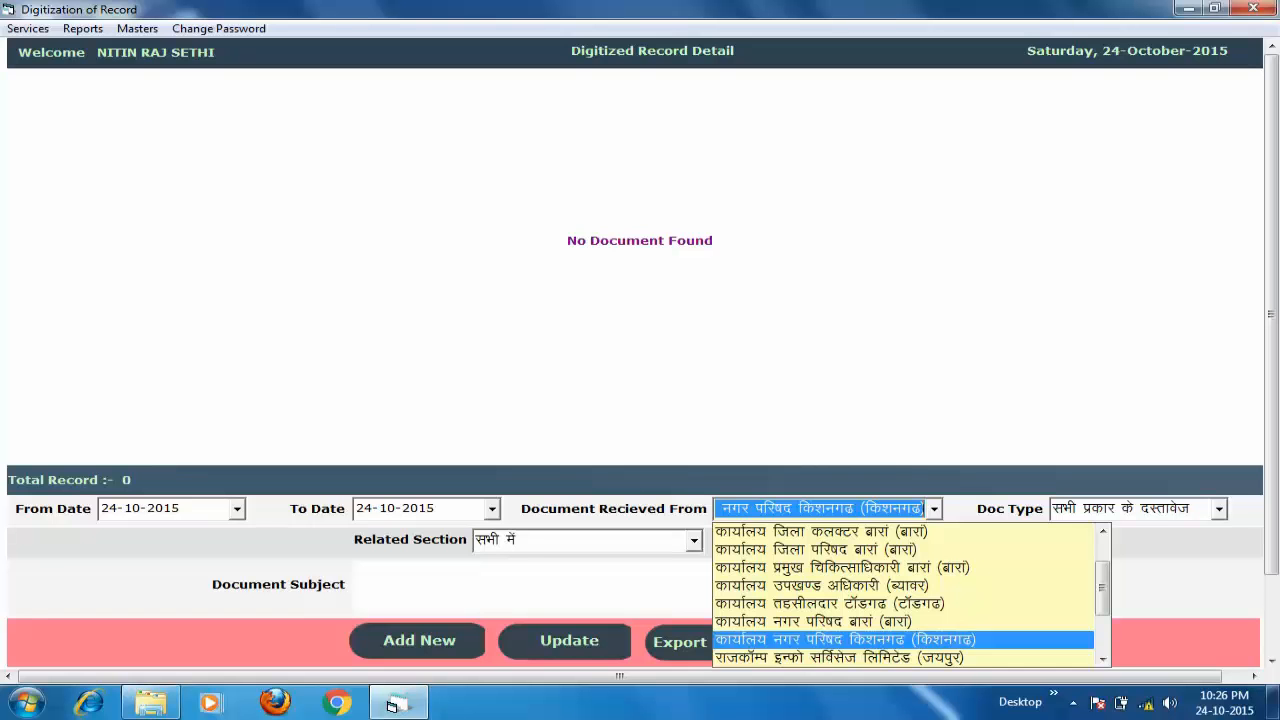
{"action": "key", "text": "Return"}
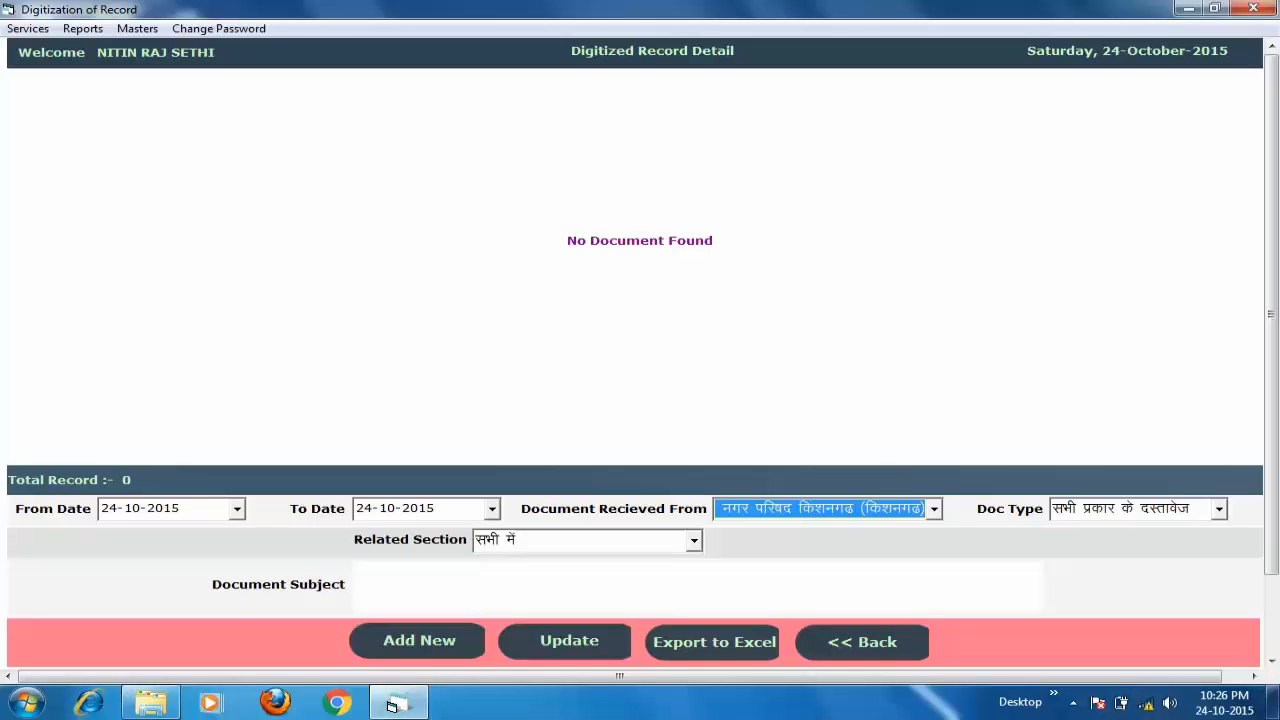
- Check the Doc Type choices, keeping all document types selected
{"action": "left_click", "coordinate": [137, 28]}
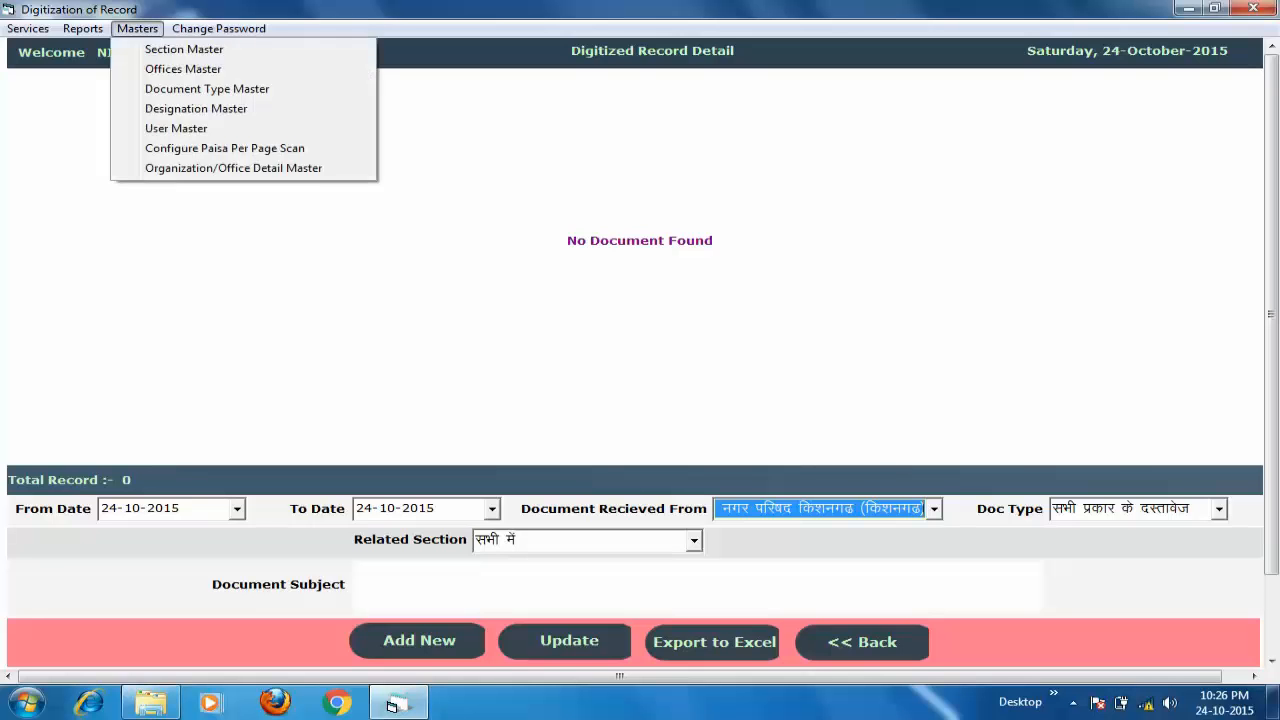
{"action": "left_click", "coordinate": [183, 69]}
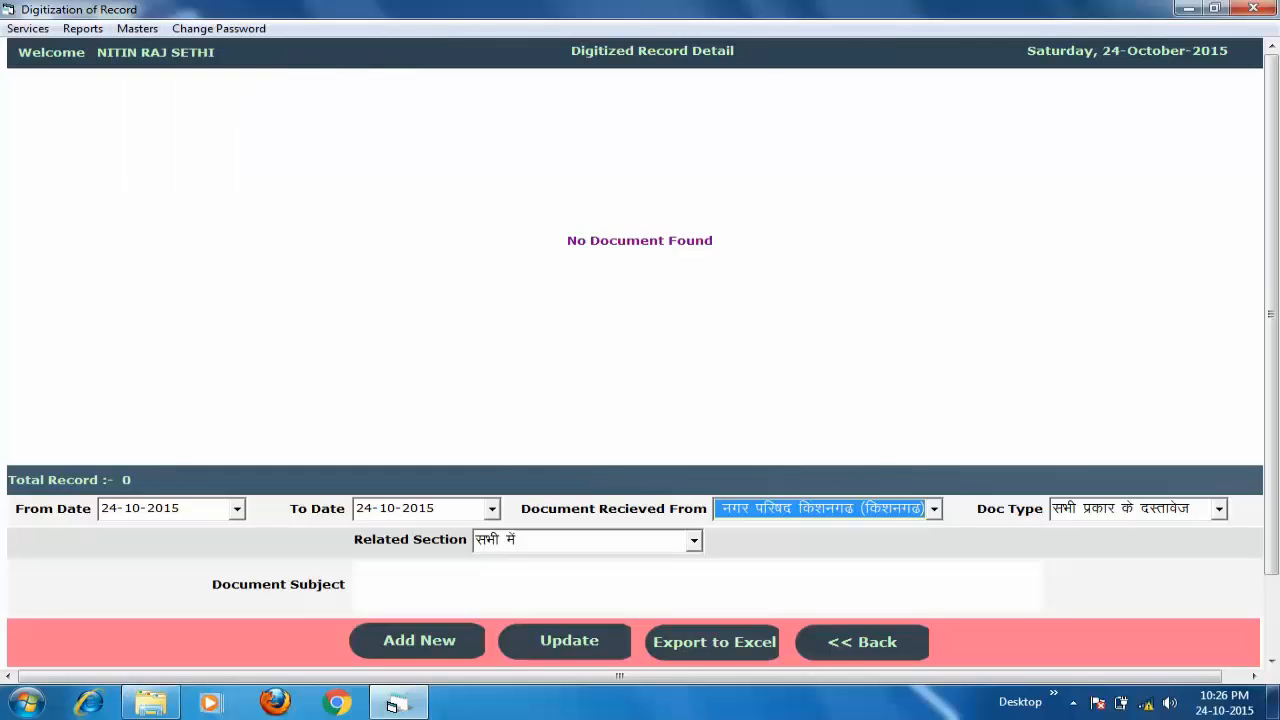
{"action": "left_click", "coordinate": [1219, 509]}
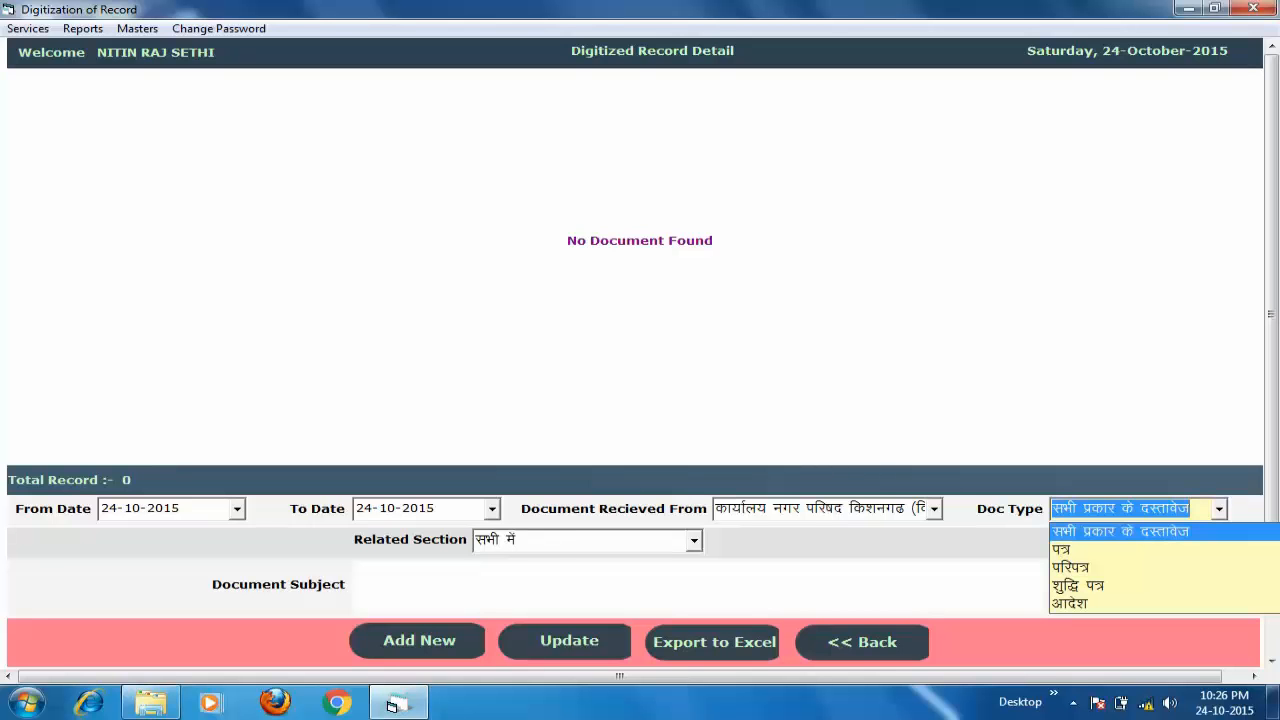
{"action": "key", "text": "Return"}
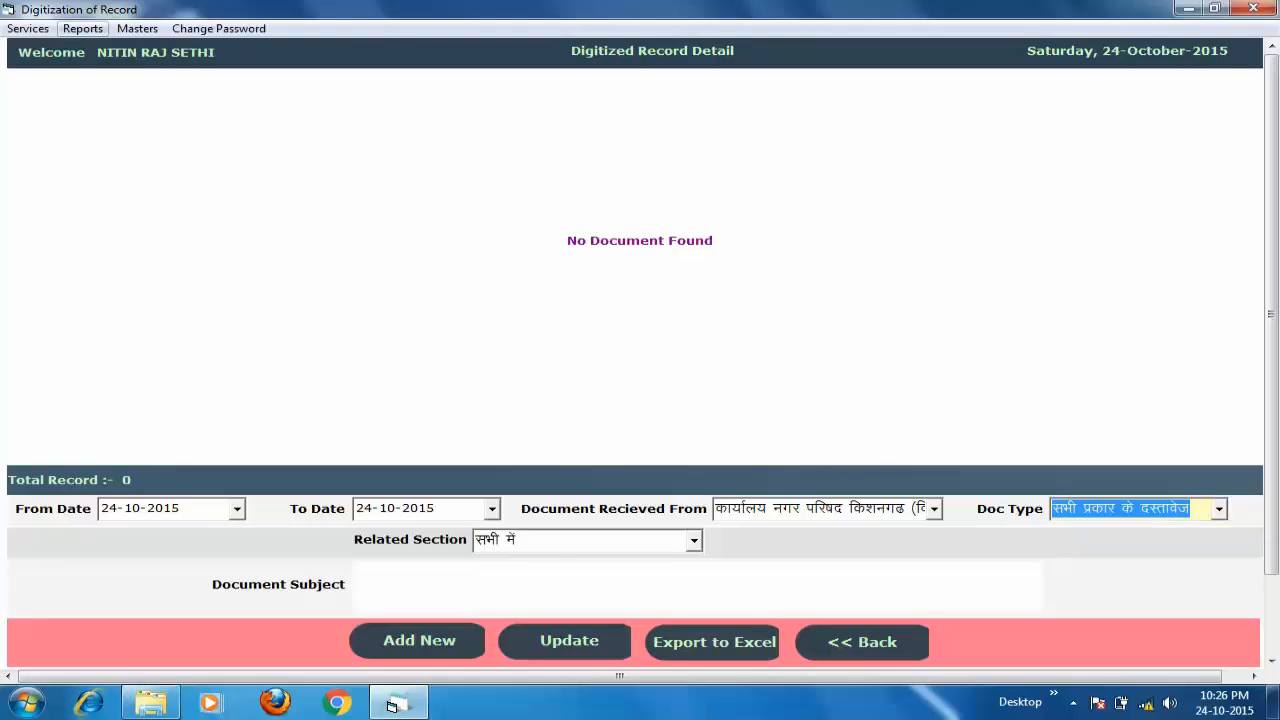
{"action": "left_click", "coordinate": [137, 28]}
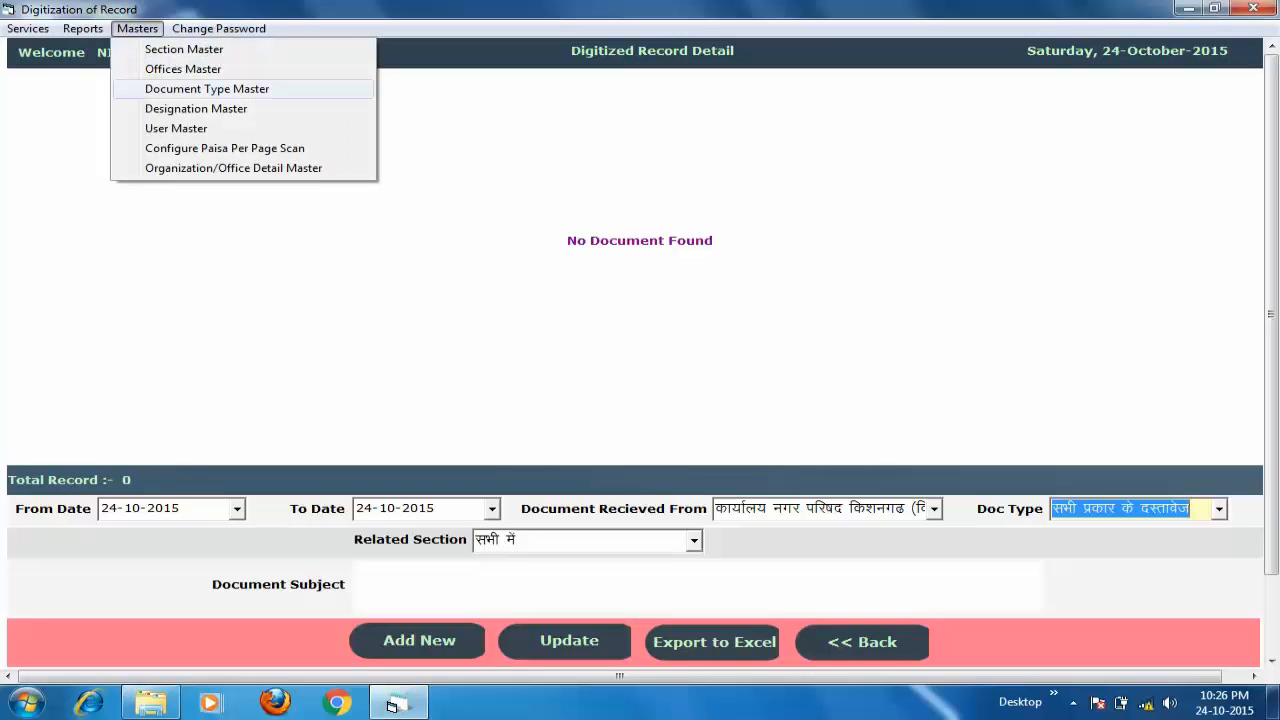
- Save new document type मीमो, with short name मीमो, in the Document Type Master
{"action": "key", "text": "Return"}
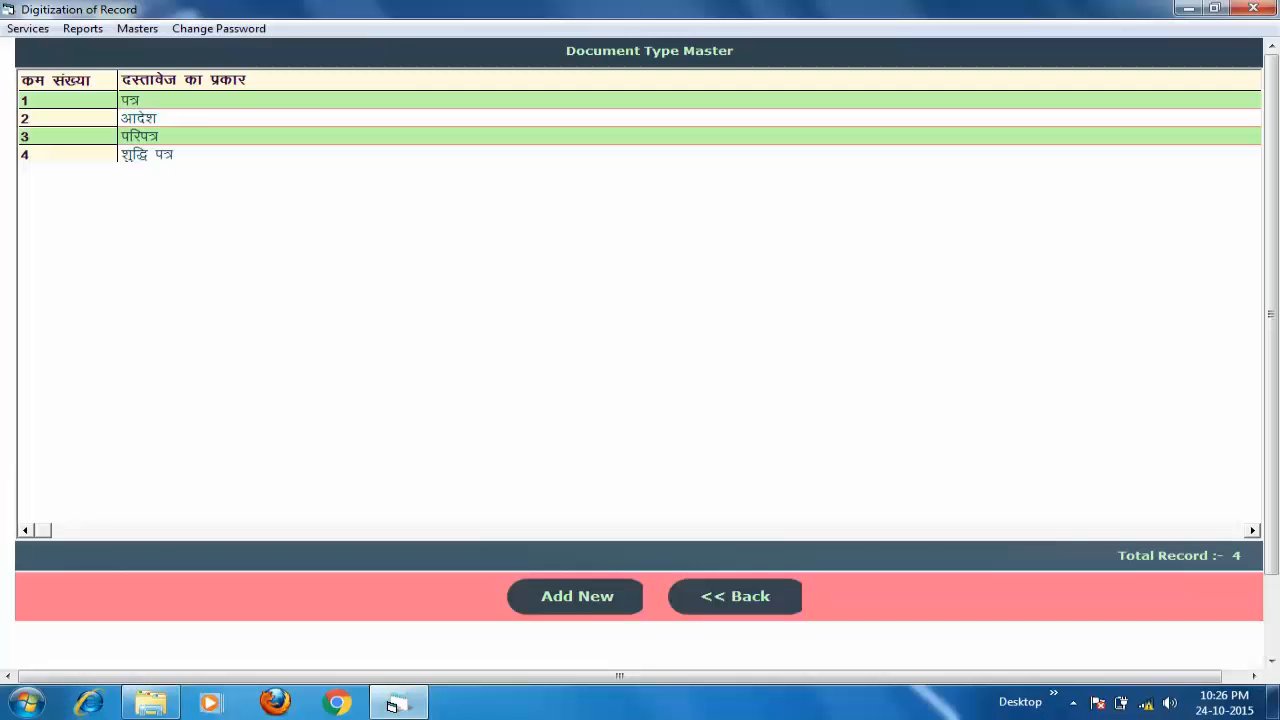
{"action": "left_click", "coordinate": [576, 597]}
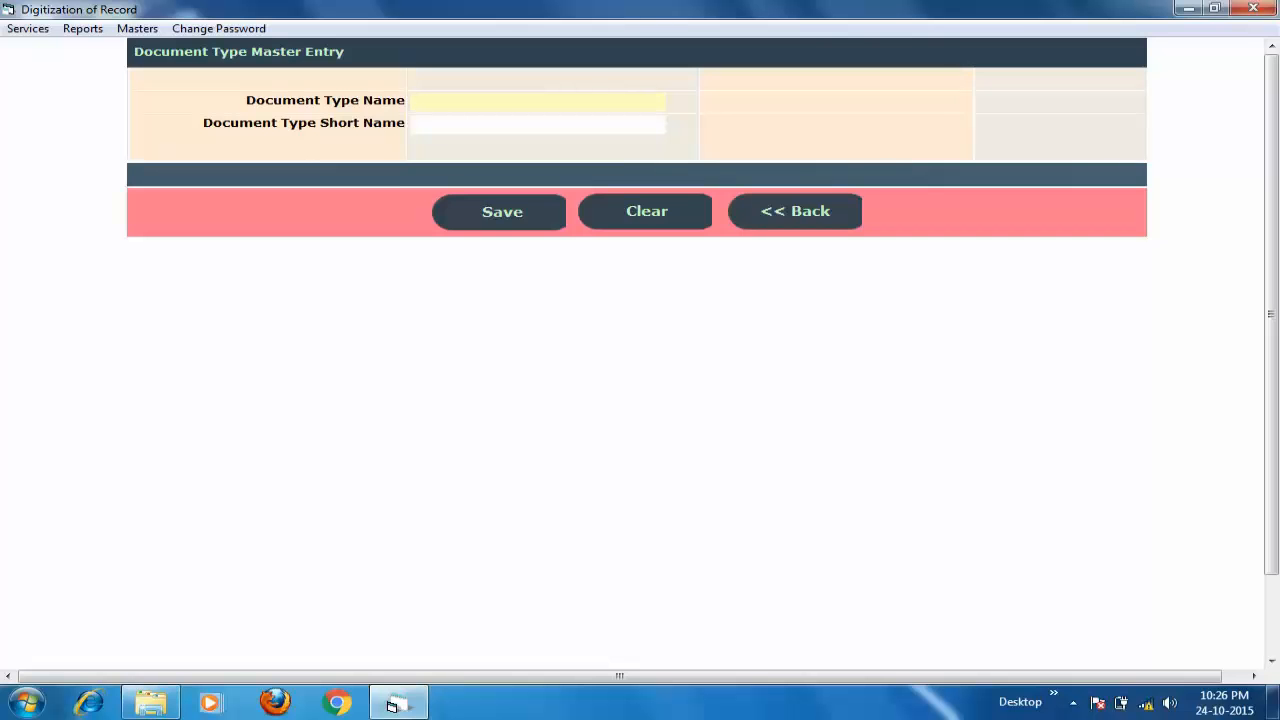
{"action": "type", "text": "मे"}
{"action": "type", "text": "ीम"}
{"action": "type", "text": "ो"}
{"action": "key", "text": "Tab"}
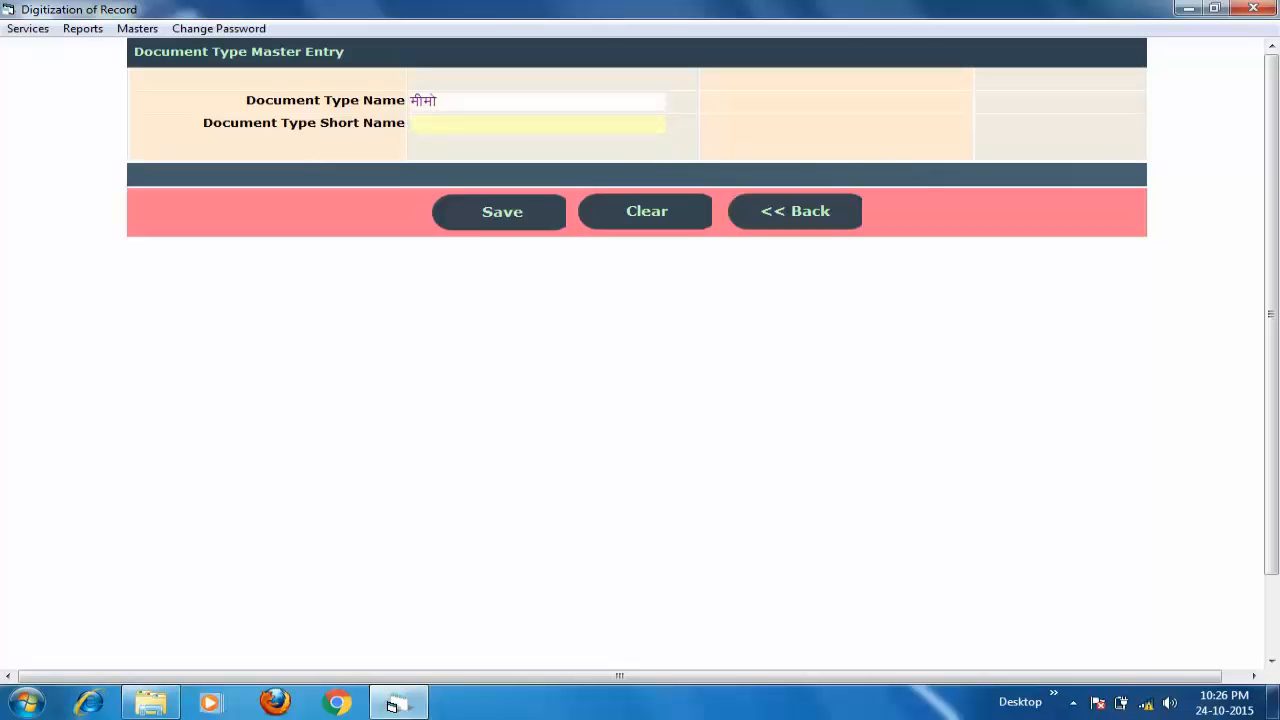
{"action": "type", "text": "मीमो"}
{"action": "key", "text": "Return"}
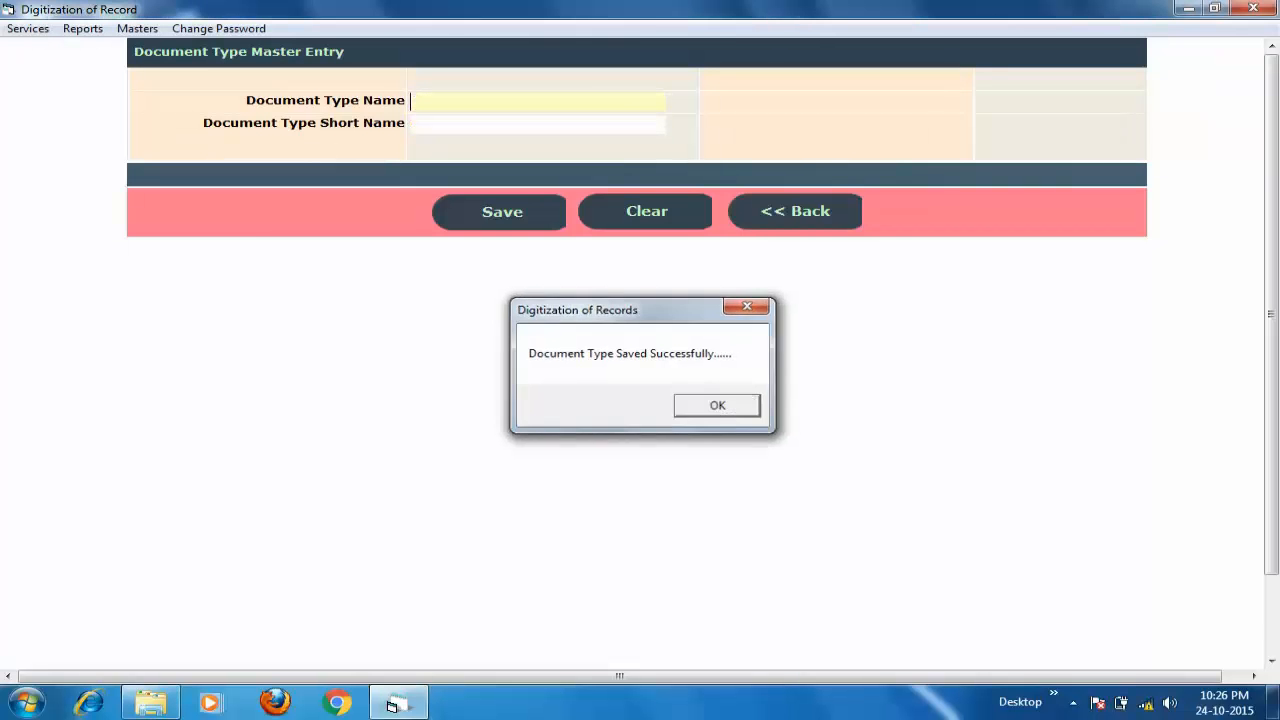
{"action": "key", "text": "Return"}
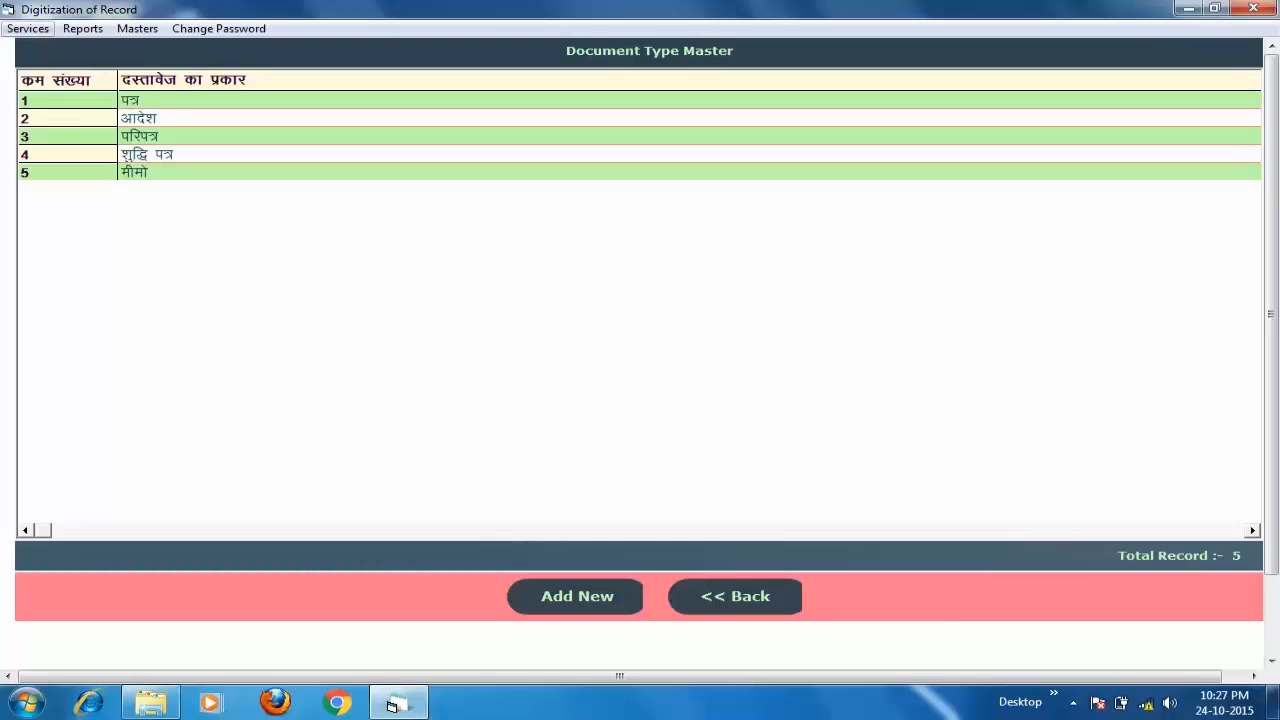
{"action": "left_click", "coordinate": [28, 28]}
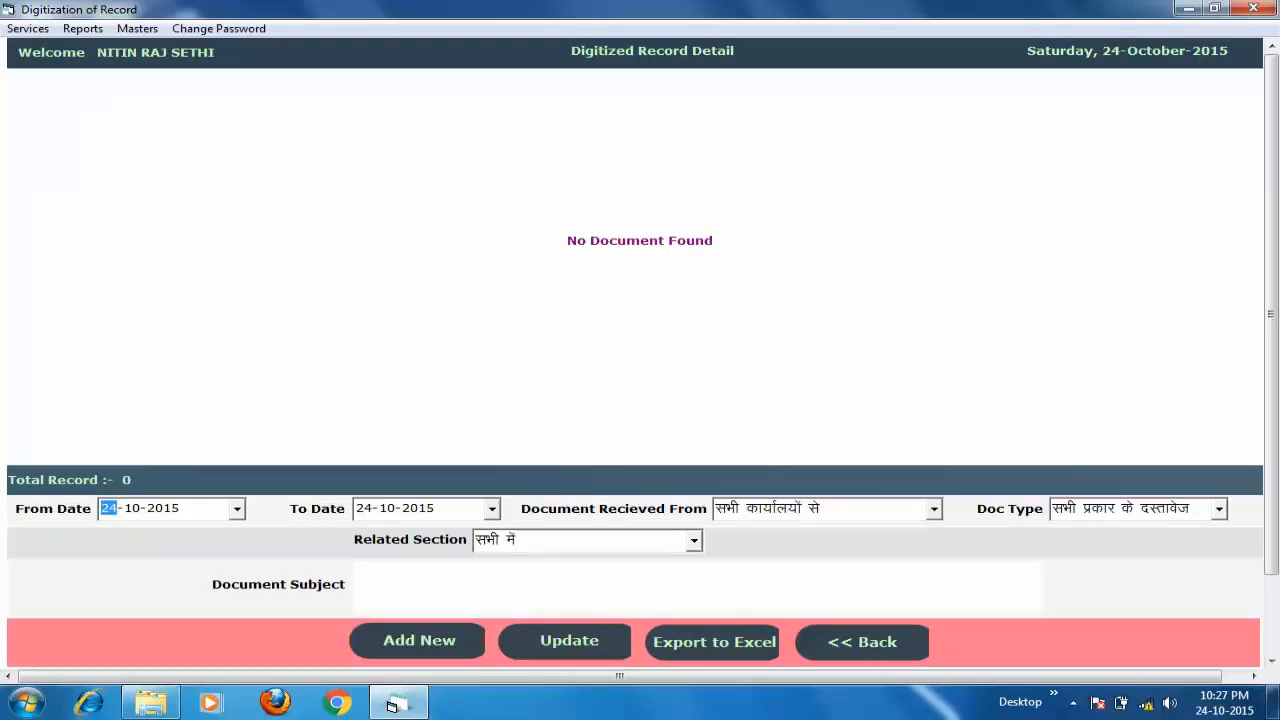
- Confirm मीमो is listed in the Doc Type choices, keep all types, and open Related Section
{"action": "left_click", "coordinate": [1218, 508]}
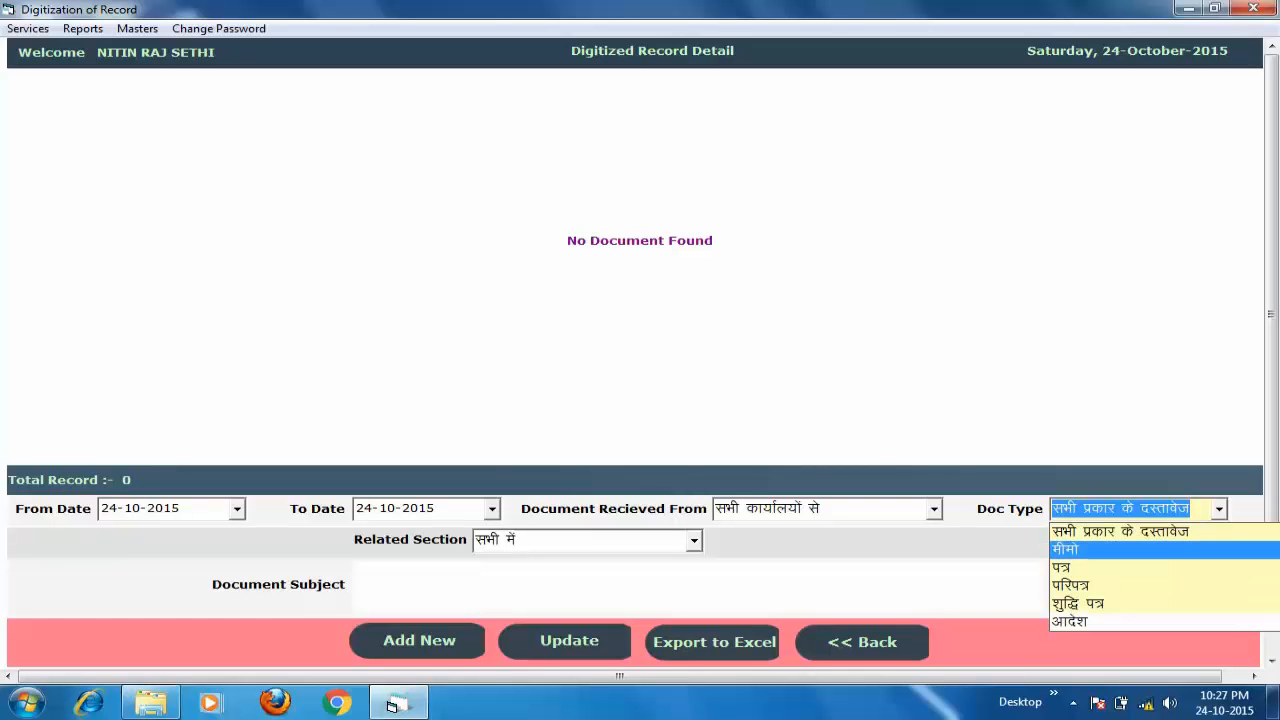
{"action": "left_click", "coordinate": [1121, 532]}
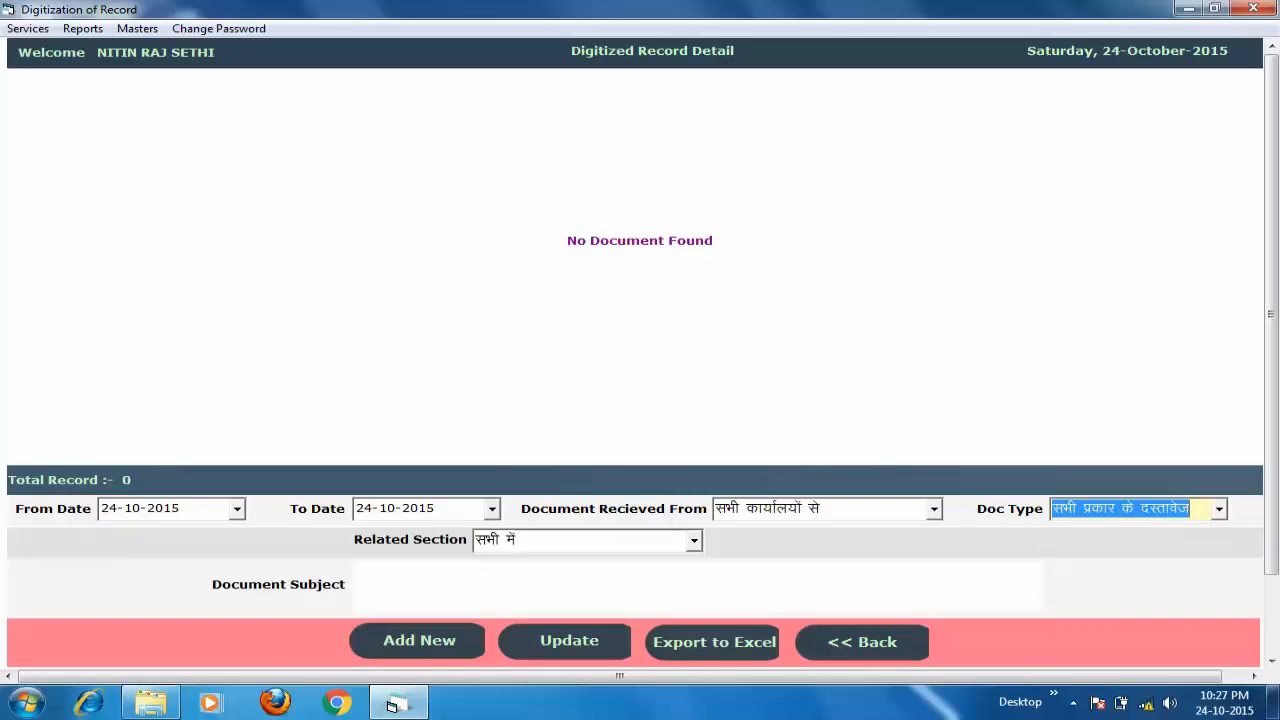
{"action": "left_click", "coordinate": [693, 540]}
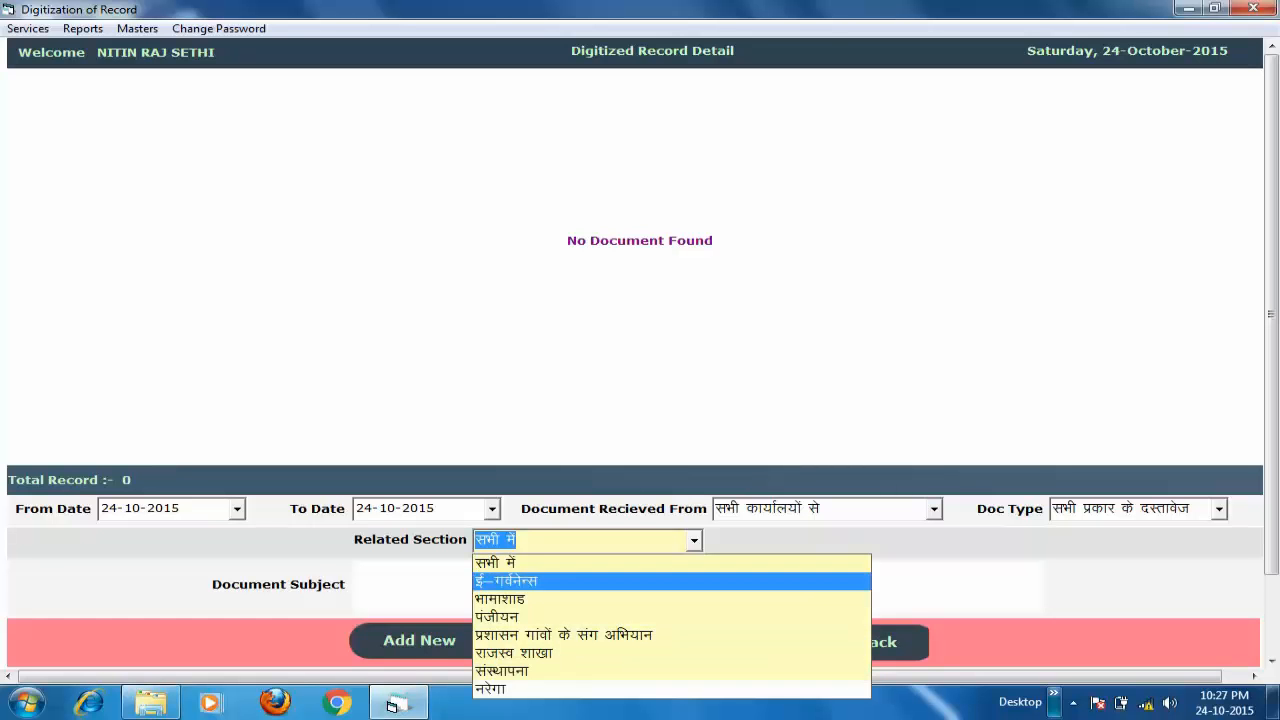
- Open the Section Master list from the Masters menu
{"action": "left_click", "coordinate": [1073, 702]}
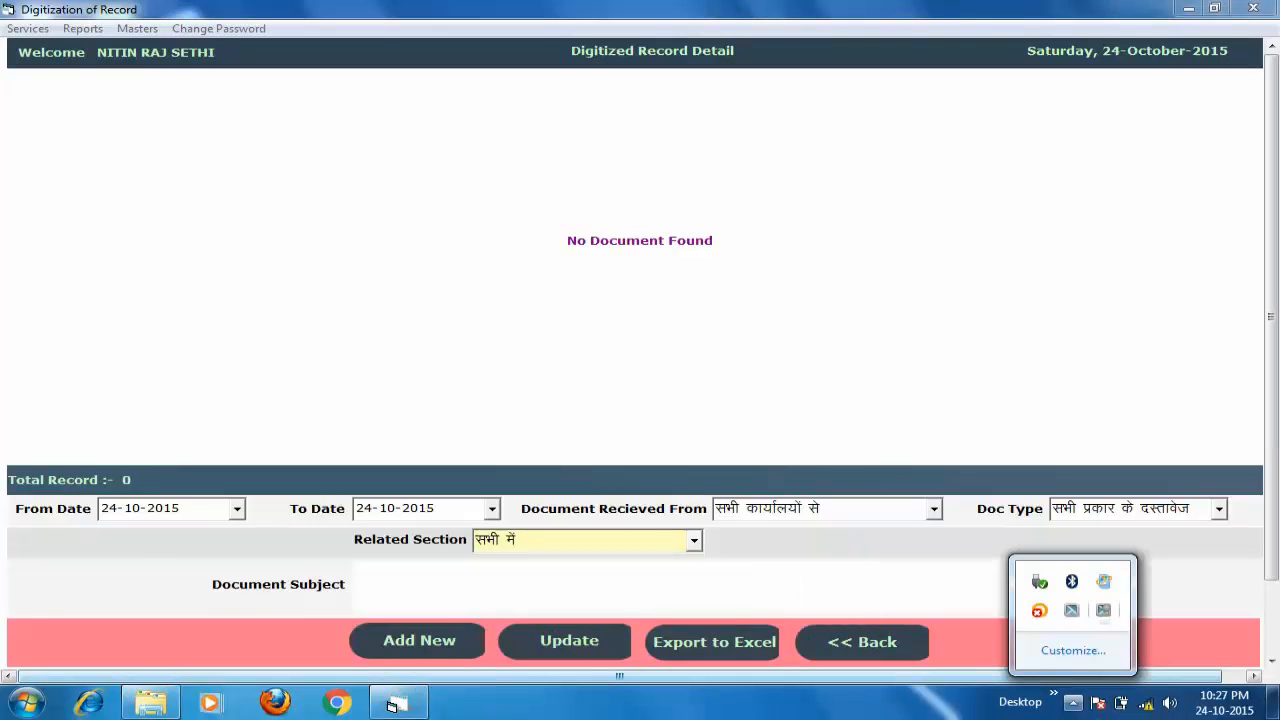
{"action": "left_click", "coordinate": [392, 704]}
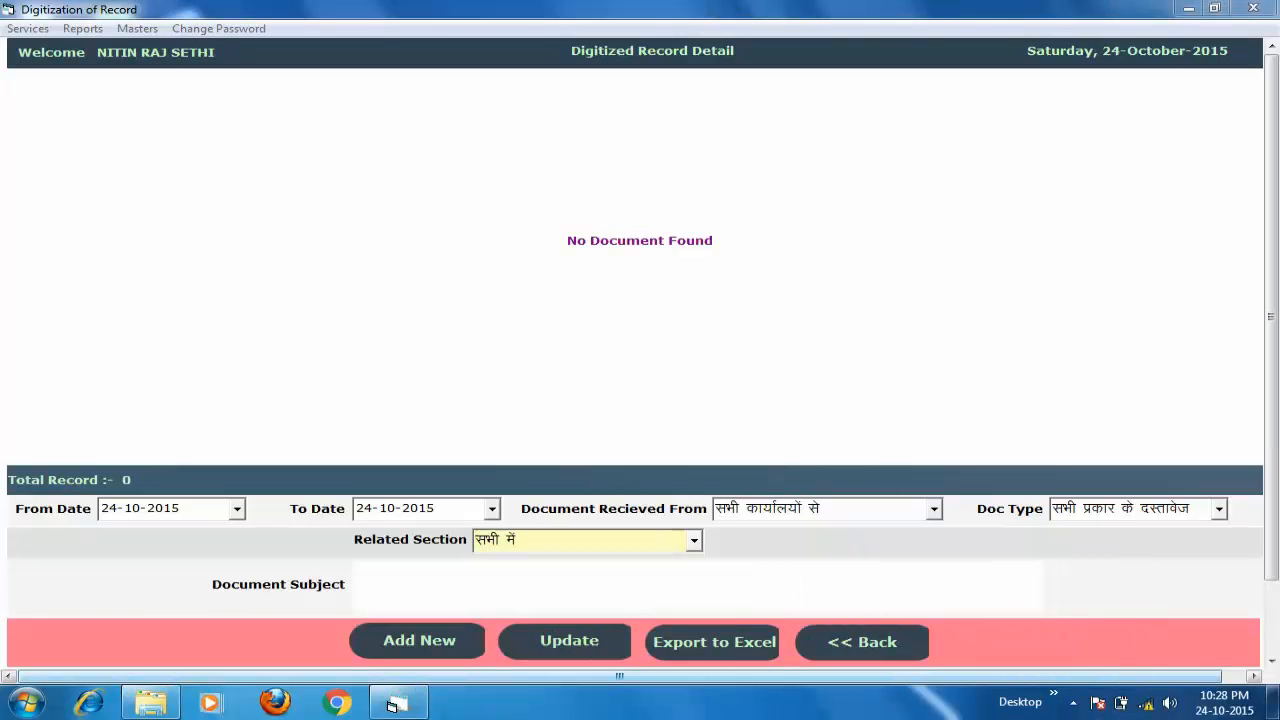
{"action": "left_click", "coordinate": [137, 28]}
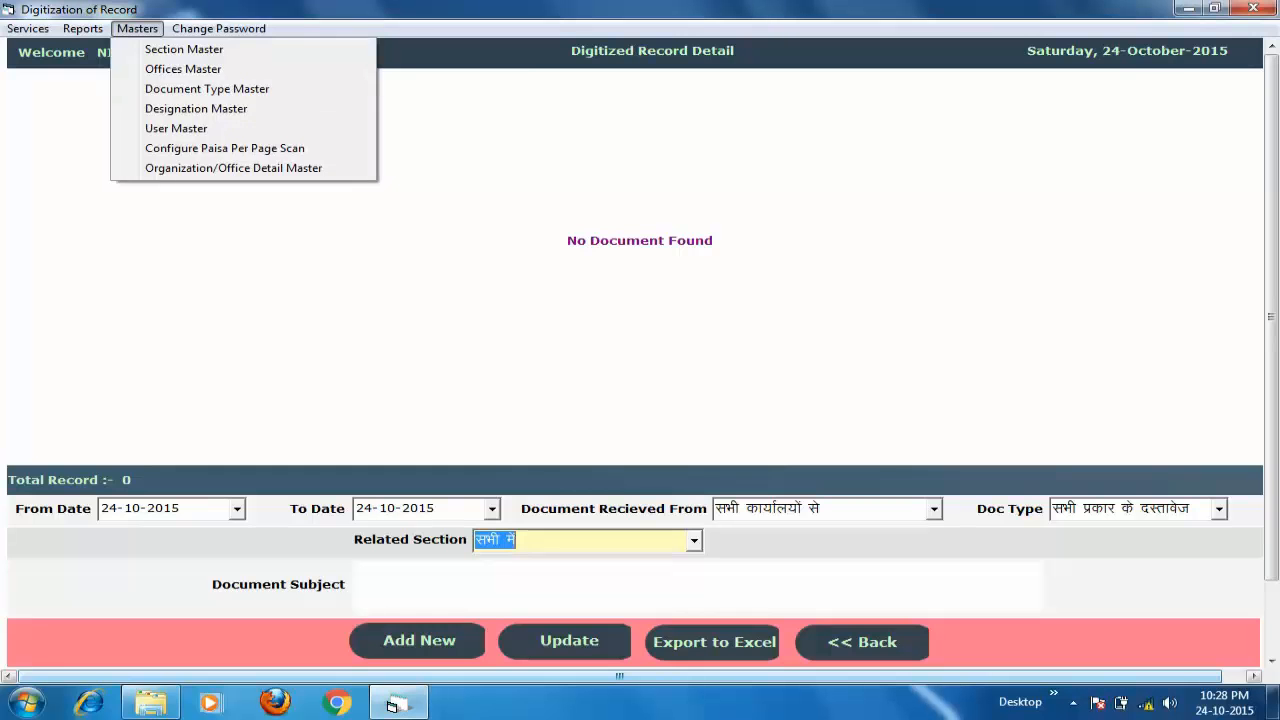
{"action": "left_click", "coordinate": [137, 28]}
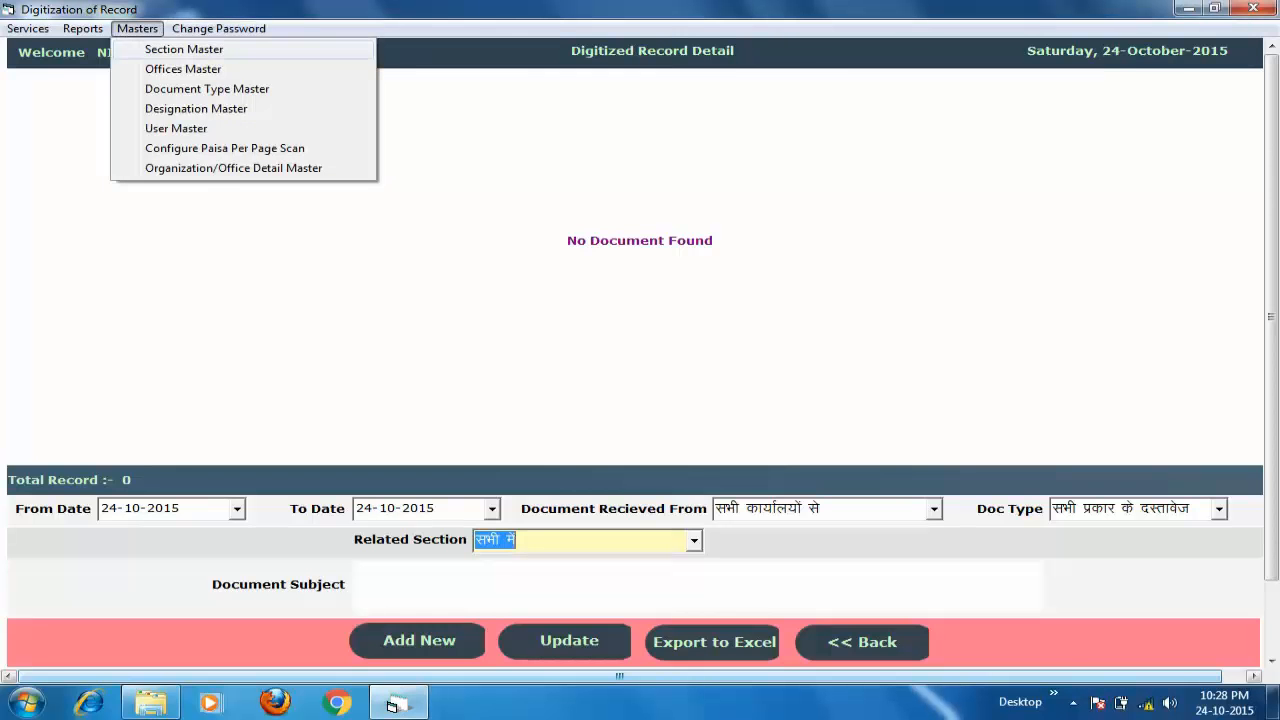
{"action": "left_click", "coordinate": [170, 49]}
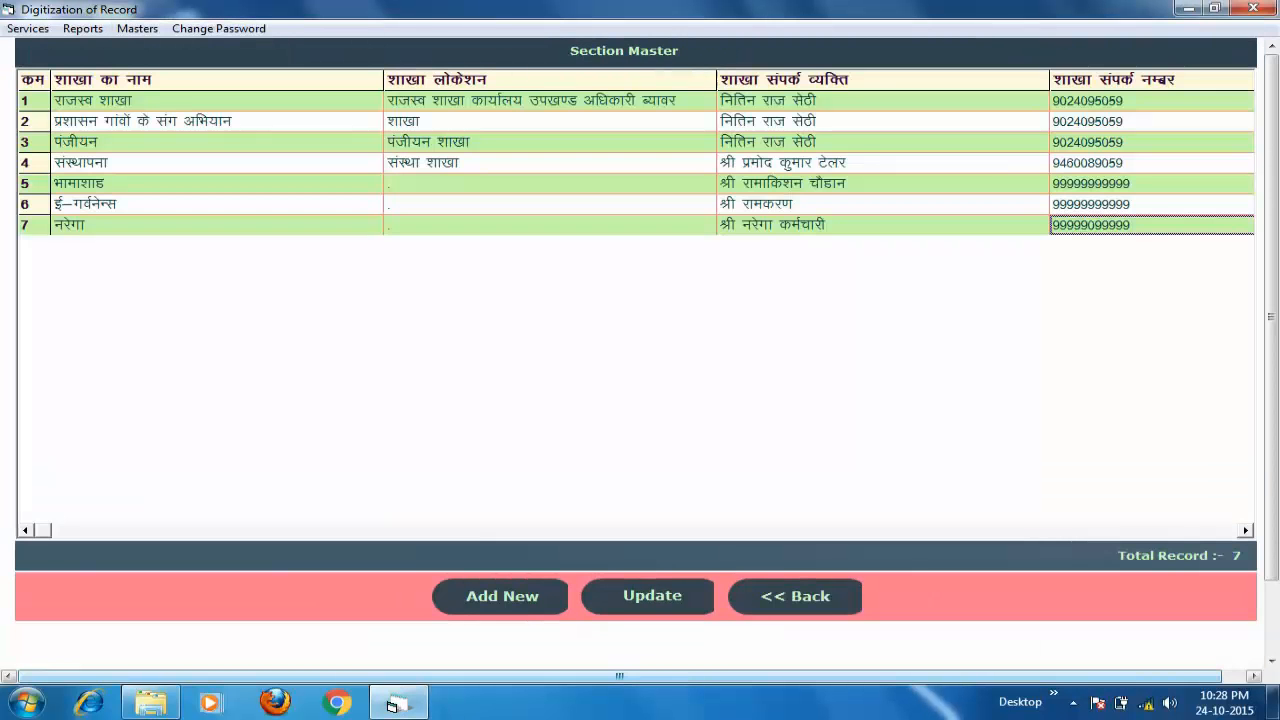
- Start a new section entry, then back out to the seven-section list
{"action": "left_click", "coordinate": [501, 597]}
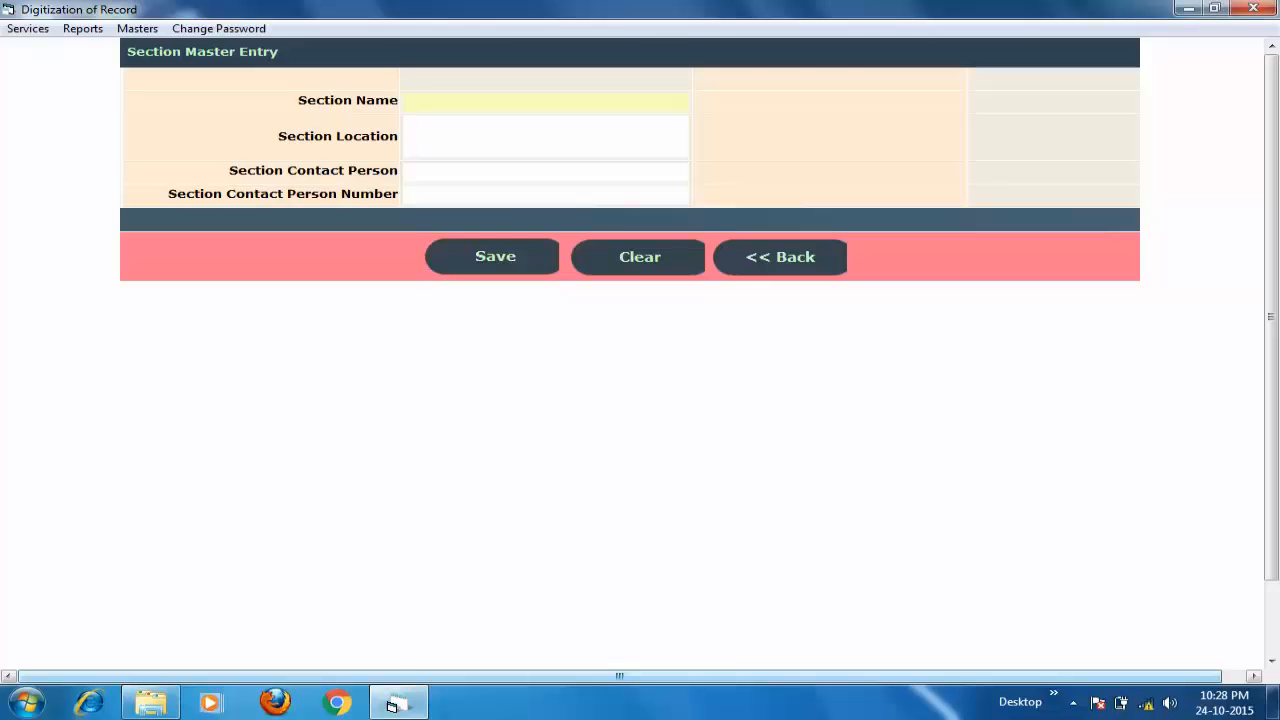
{"action": "left_click", "coordinate": [780, 258]}
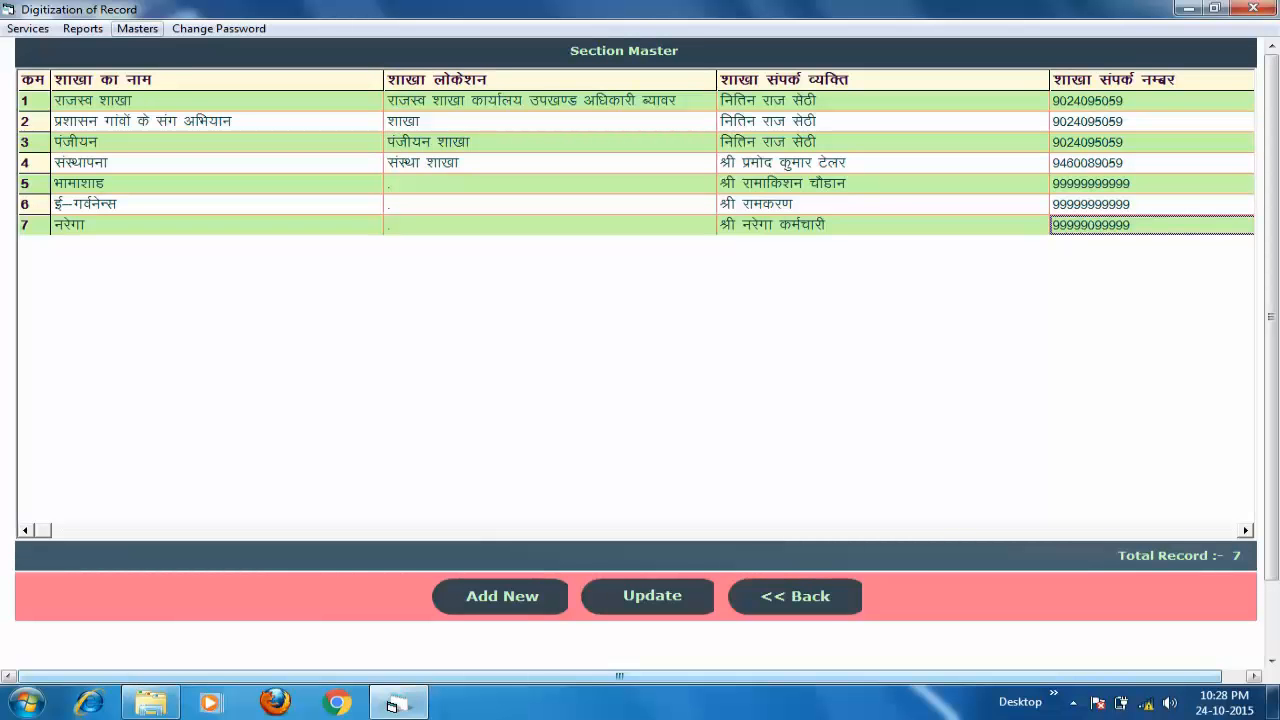
{"action": "left_click", "coordinate": [137, 28]}
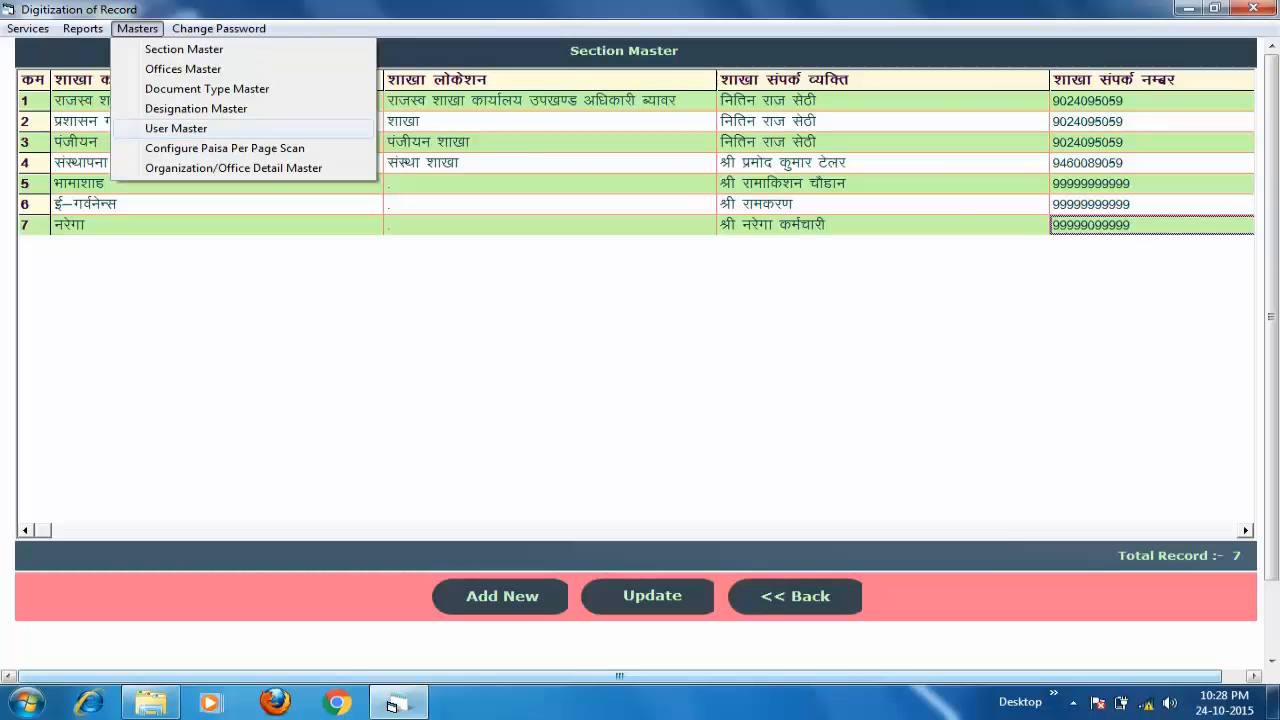
- Review the three users in User Master, then return to the Digitized Record Detail page
{"action": "left_click", "coordinate": [176, 128]}
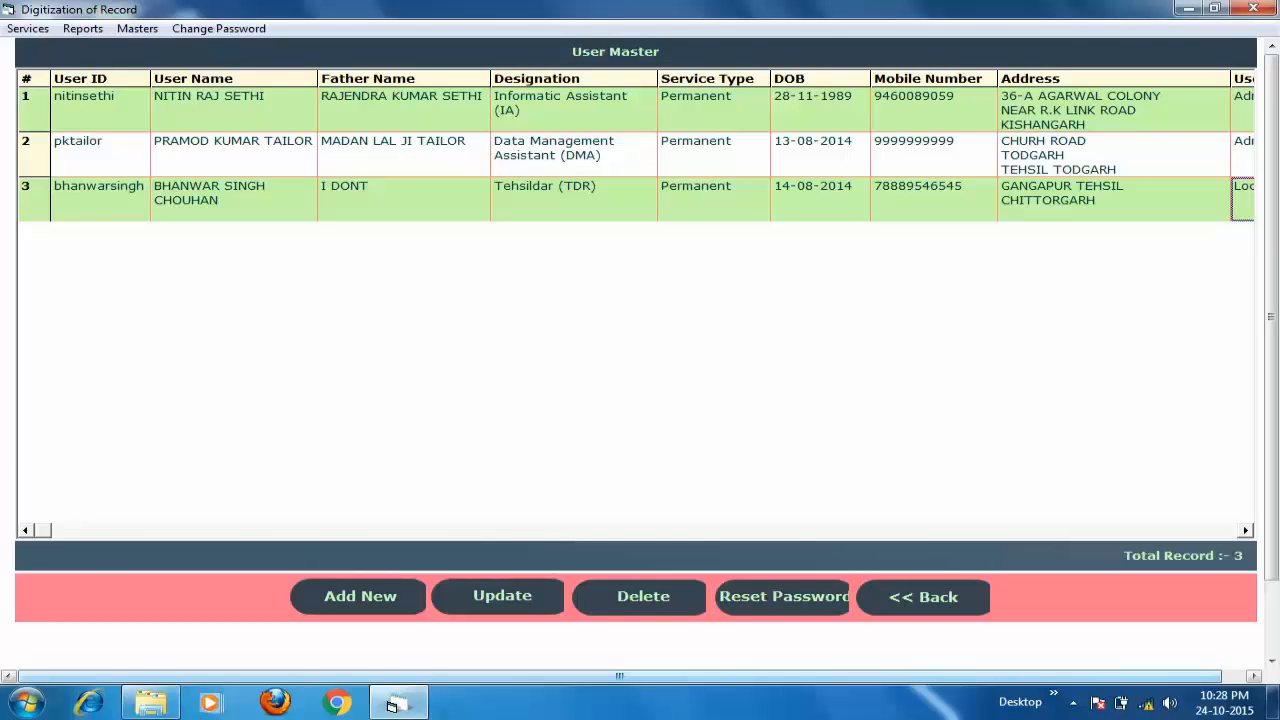
{"action": "left_click", "coordinate": [923, 597]}
{"action": "left_click", "coordinate": [137, 28]}
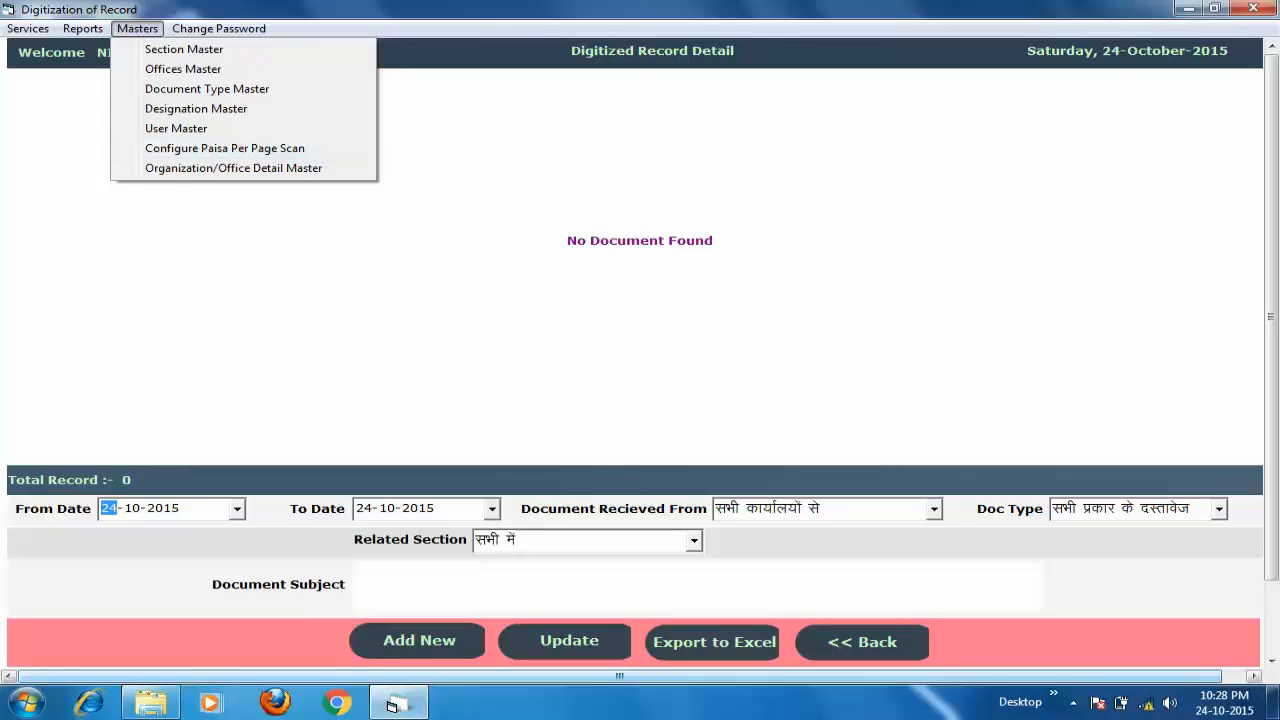
{"action": "key", "text": "Escape"}
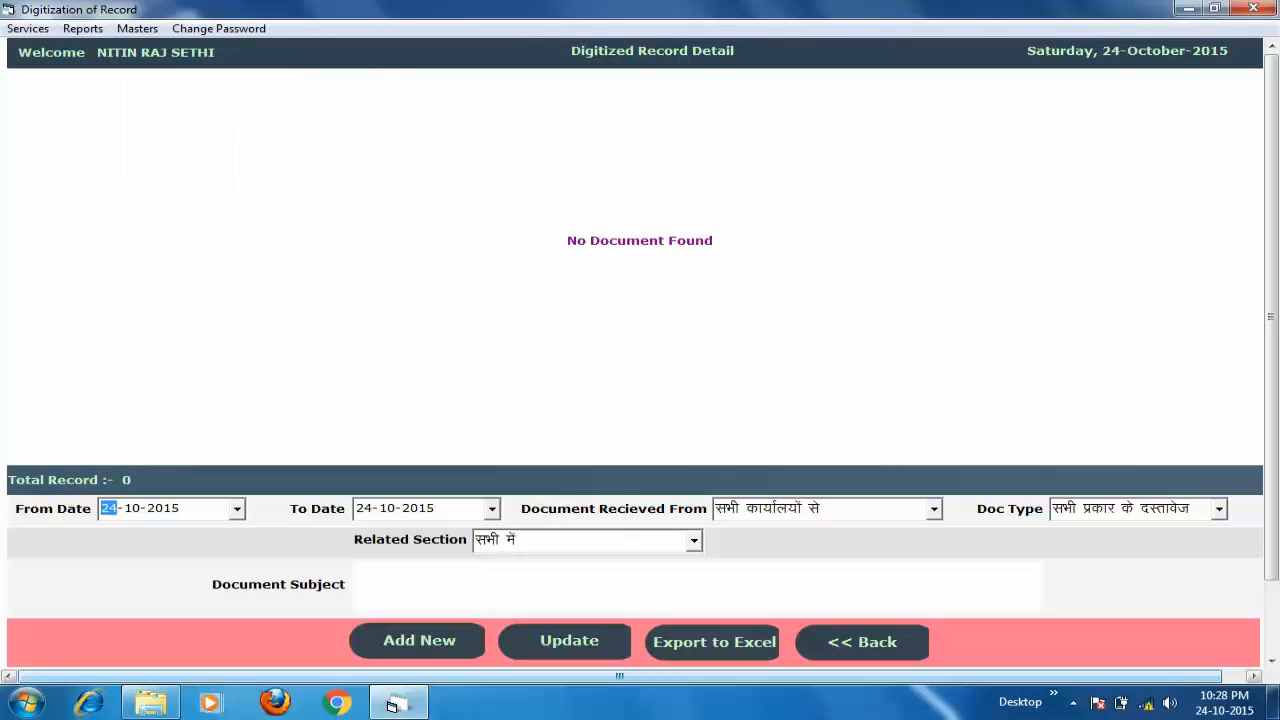
- Browse the Reports menu with Alt+R without opening a report
{"action": "key", "text": "alt+r"}
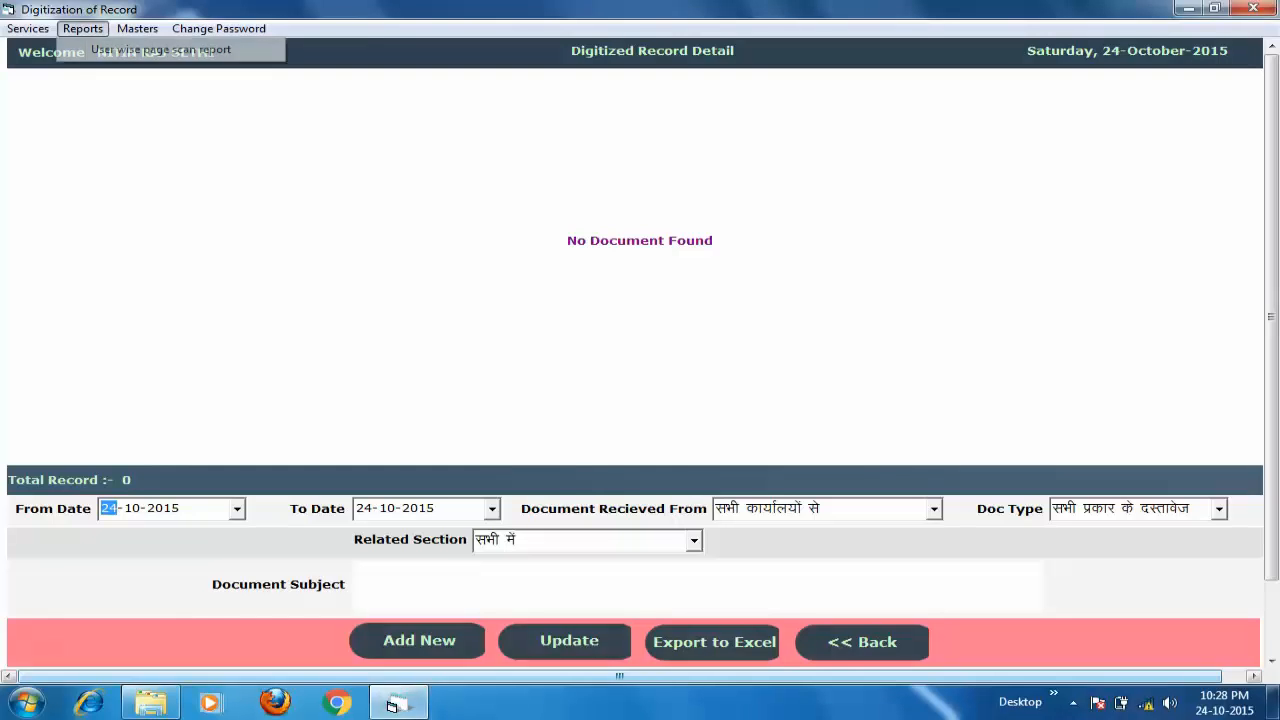
{"action": "key", "text": "Right"}
{"action": "key", "text": "Left"}
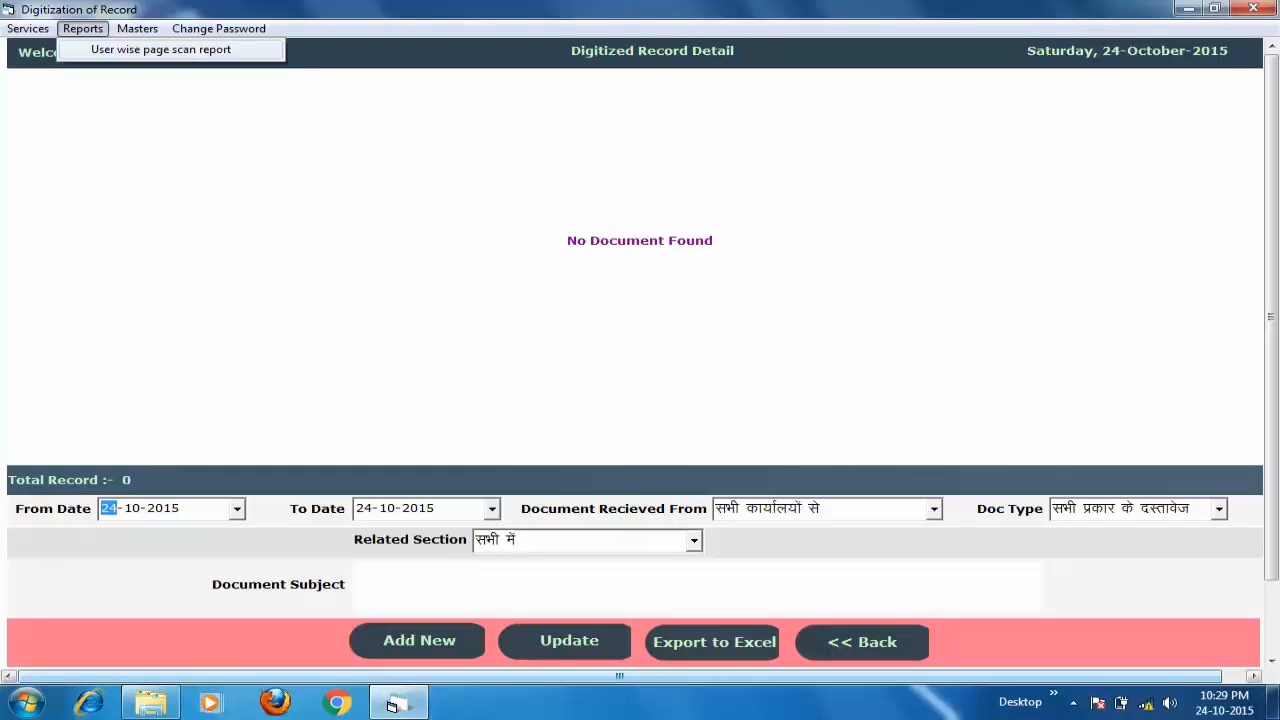
{"action": "mouse_move", "coordinate": [137, 29]}
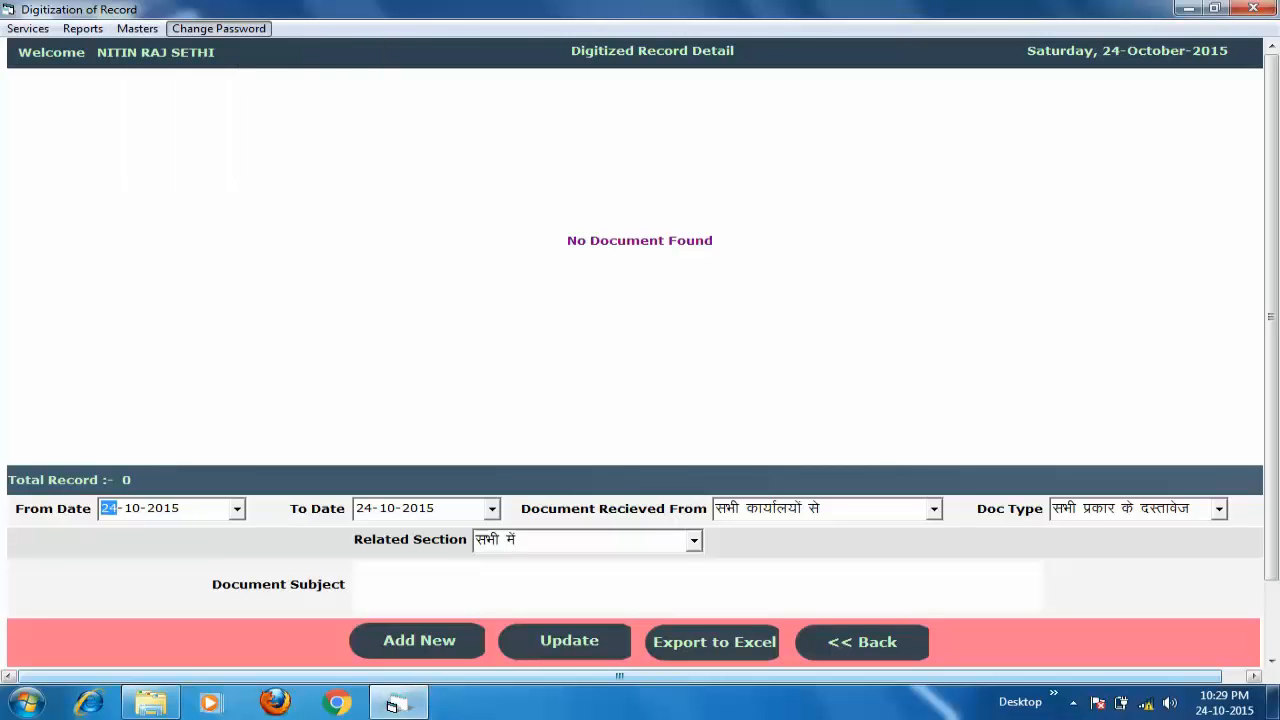
{"action": "left_click", "coordinate": [218, 28]}
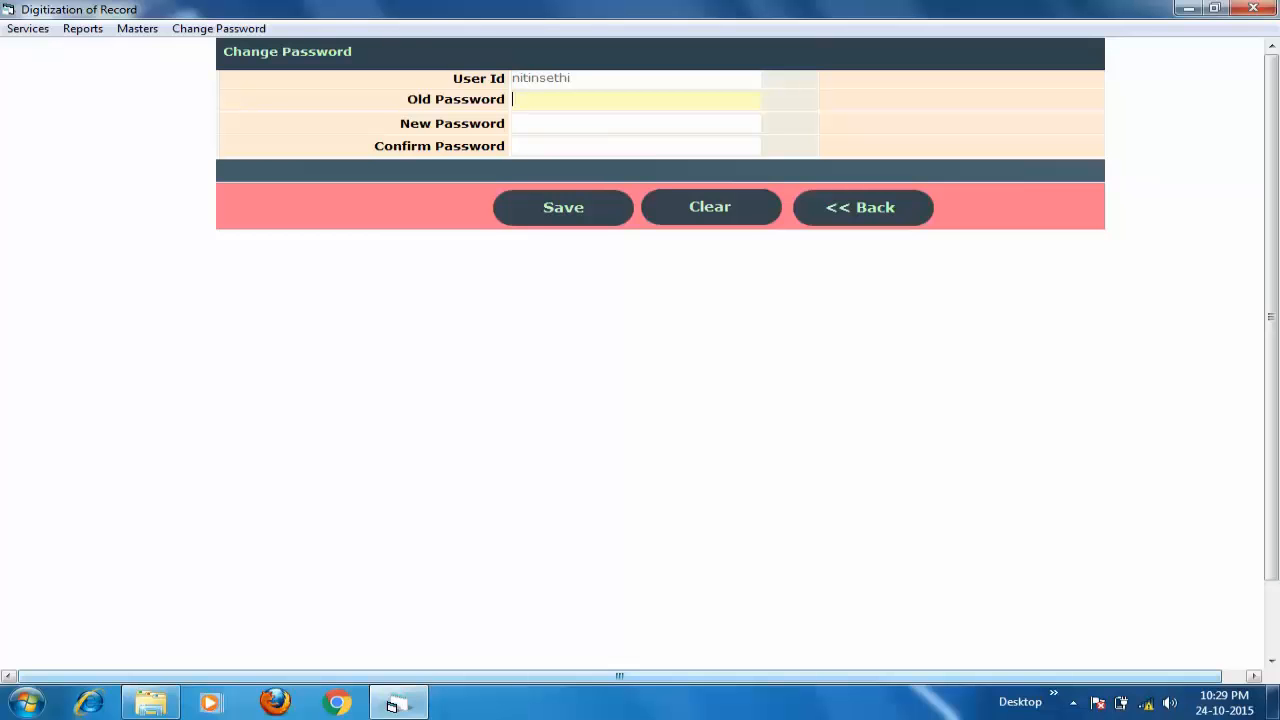
{"action": "left_click", "coordinate": [863, 208]}
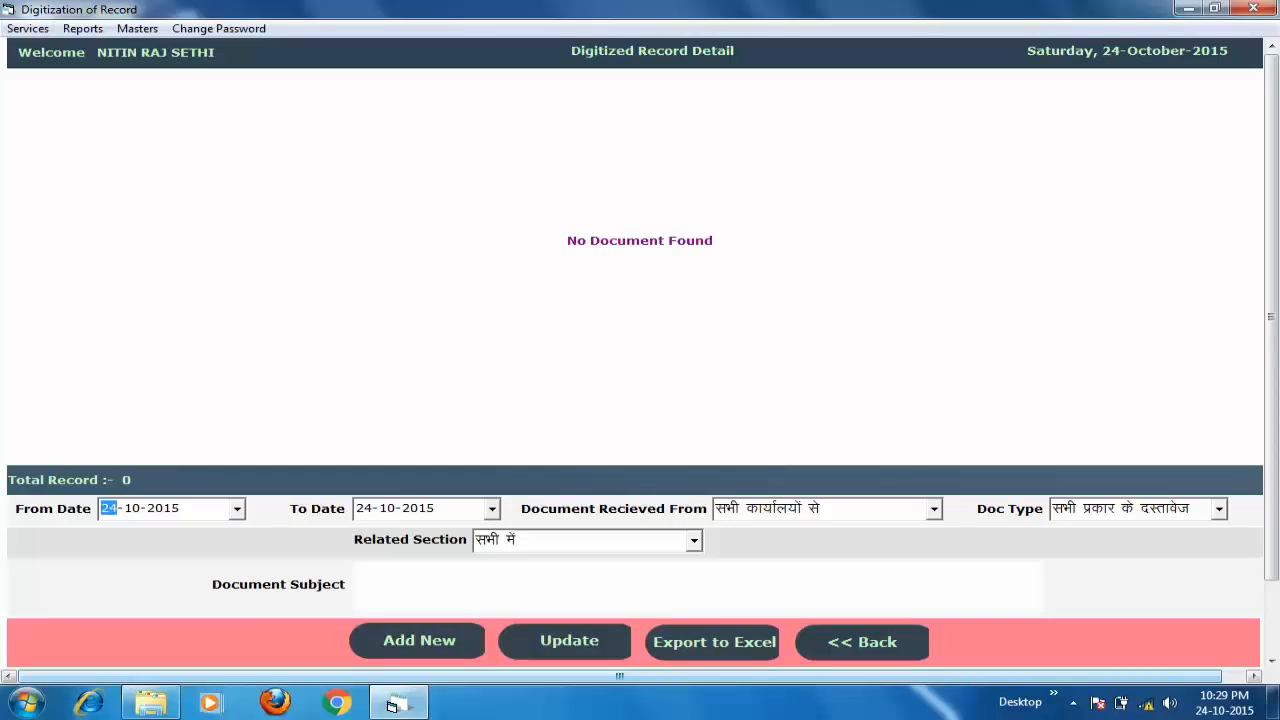
{"action": "left_click", "coordinate": [137, 28]}
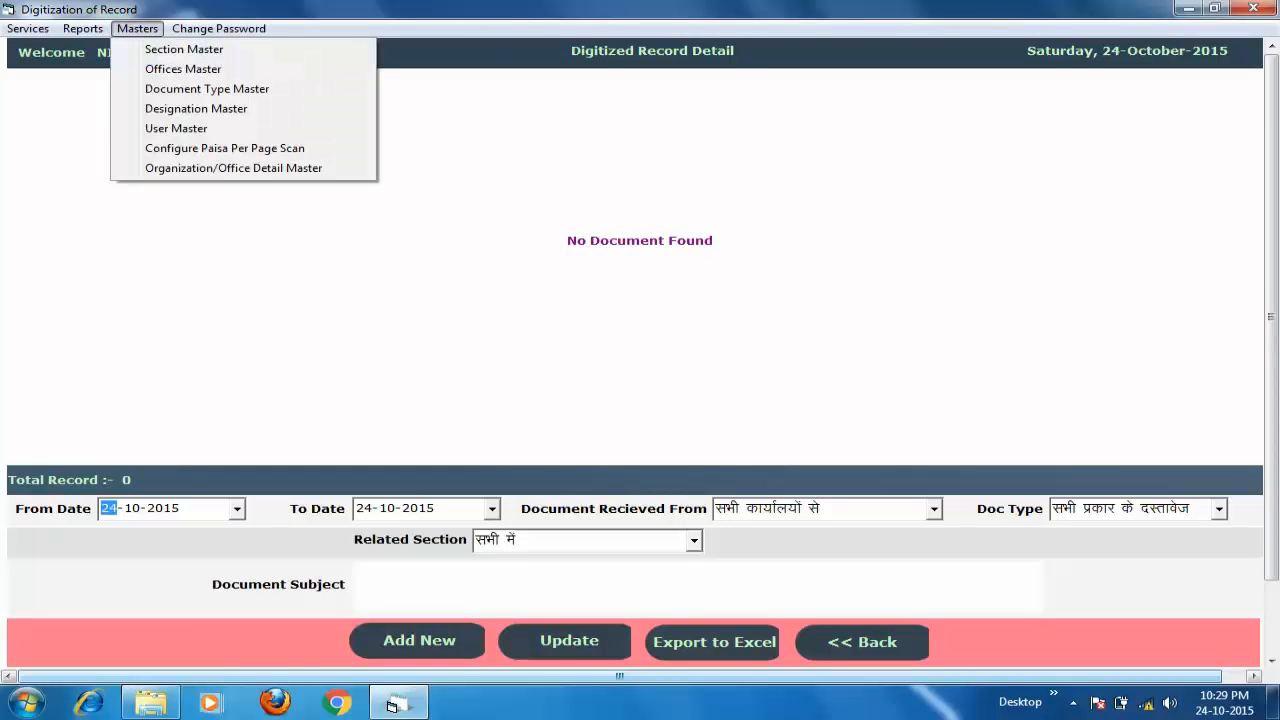
{"action": "left_click", "coordinate": [137, 28]}
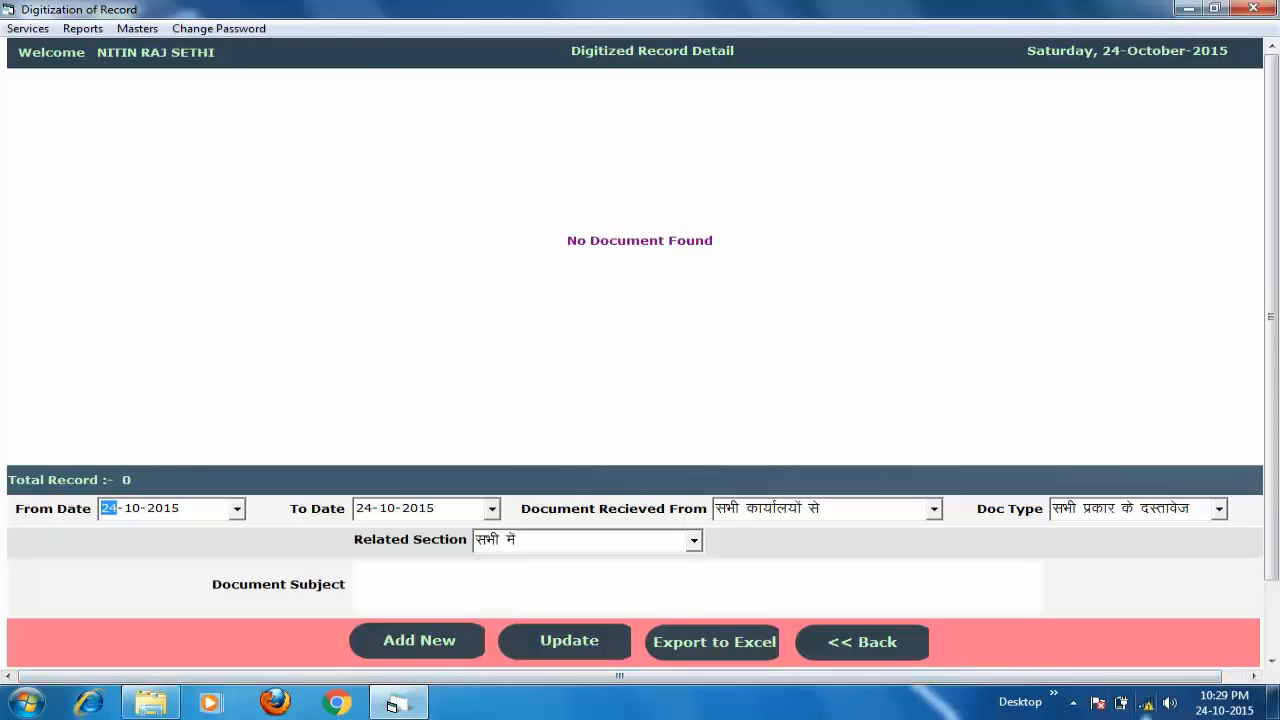
{"action": "left_click", "coordinate": [1073, 702]}
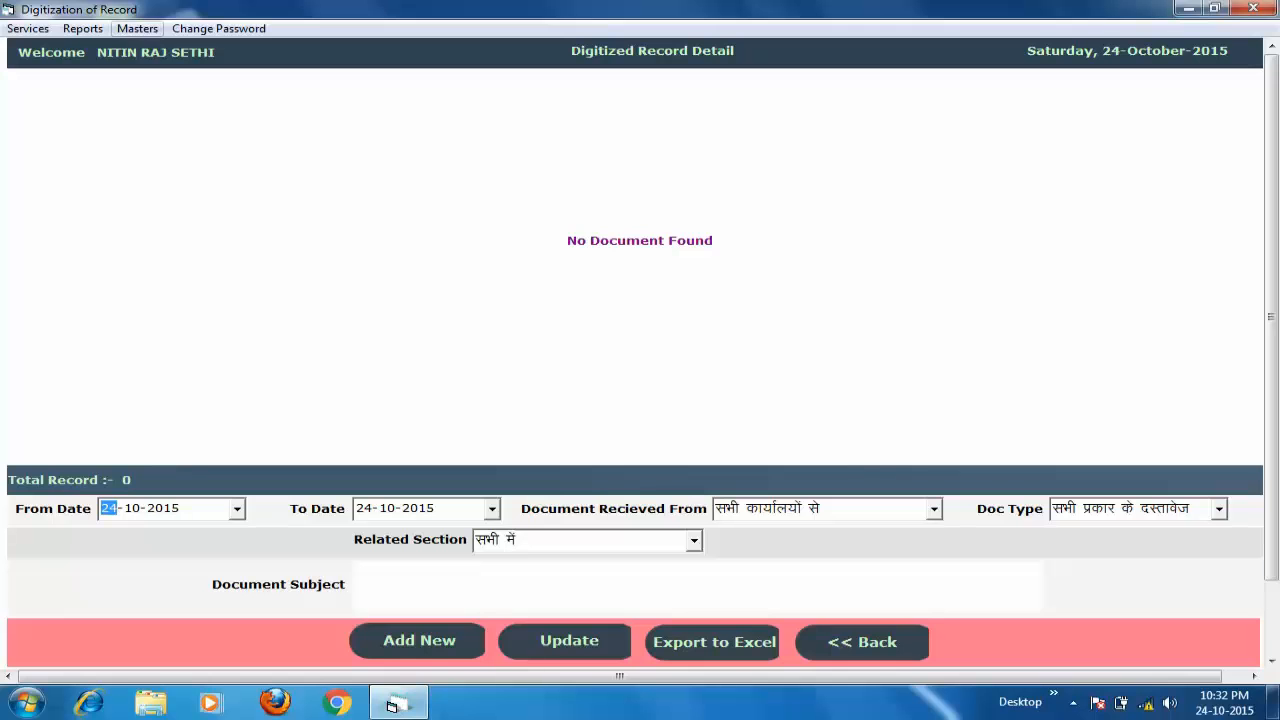
{"action": "left_click", "coordinate": [137, 28]}
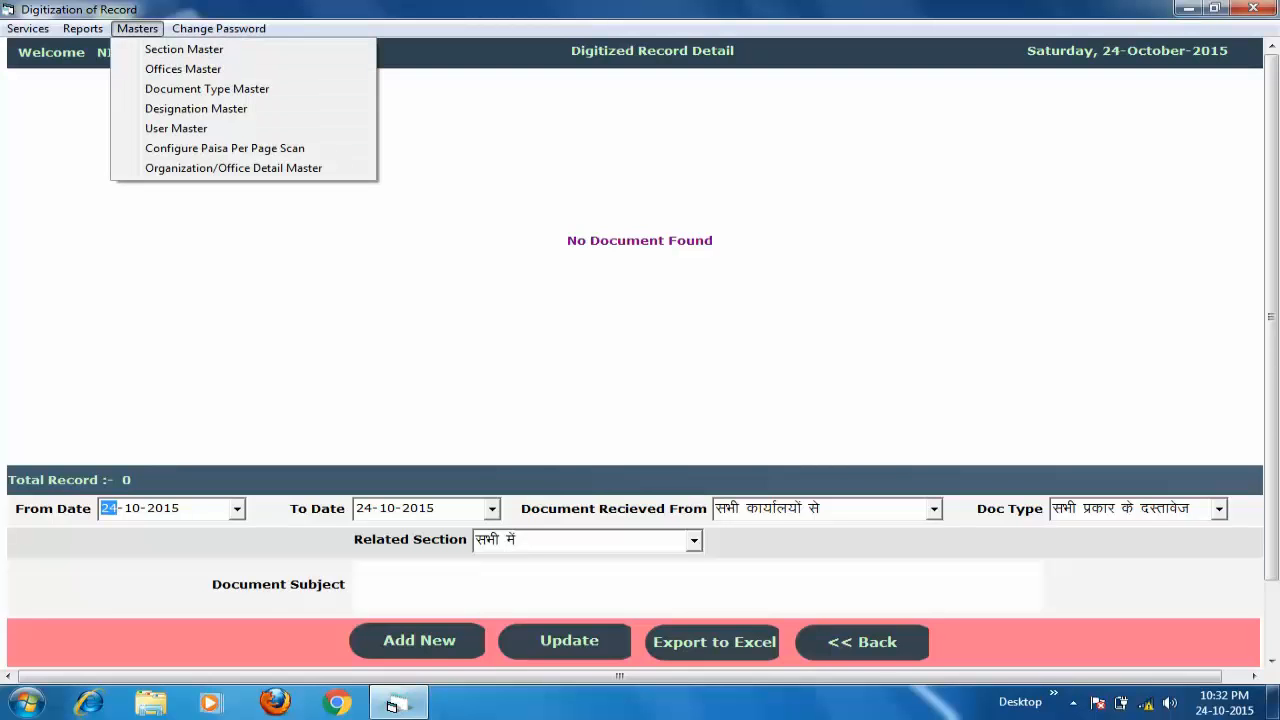
{"action": "key", "text": "Escape"}
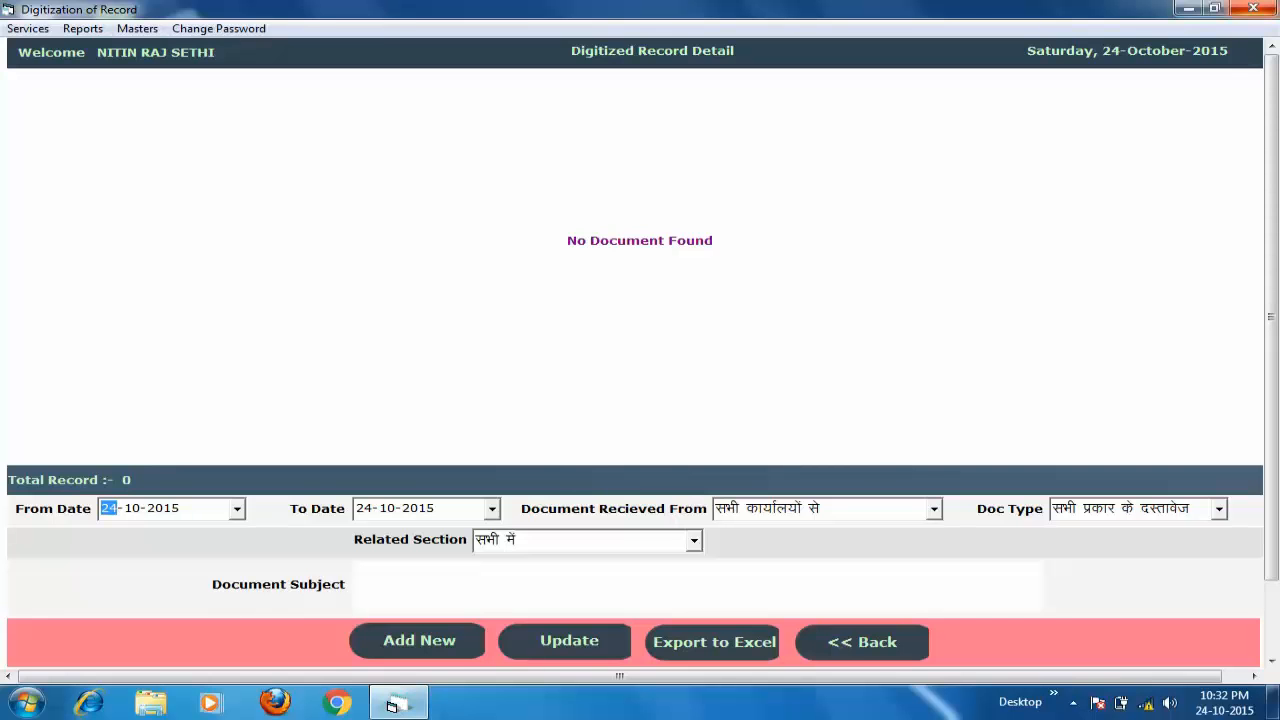
- Restart Digitization of Records and connect to the database with no IP address
{"action": "left_click", "coordinate": [1253, 8]}
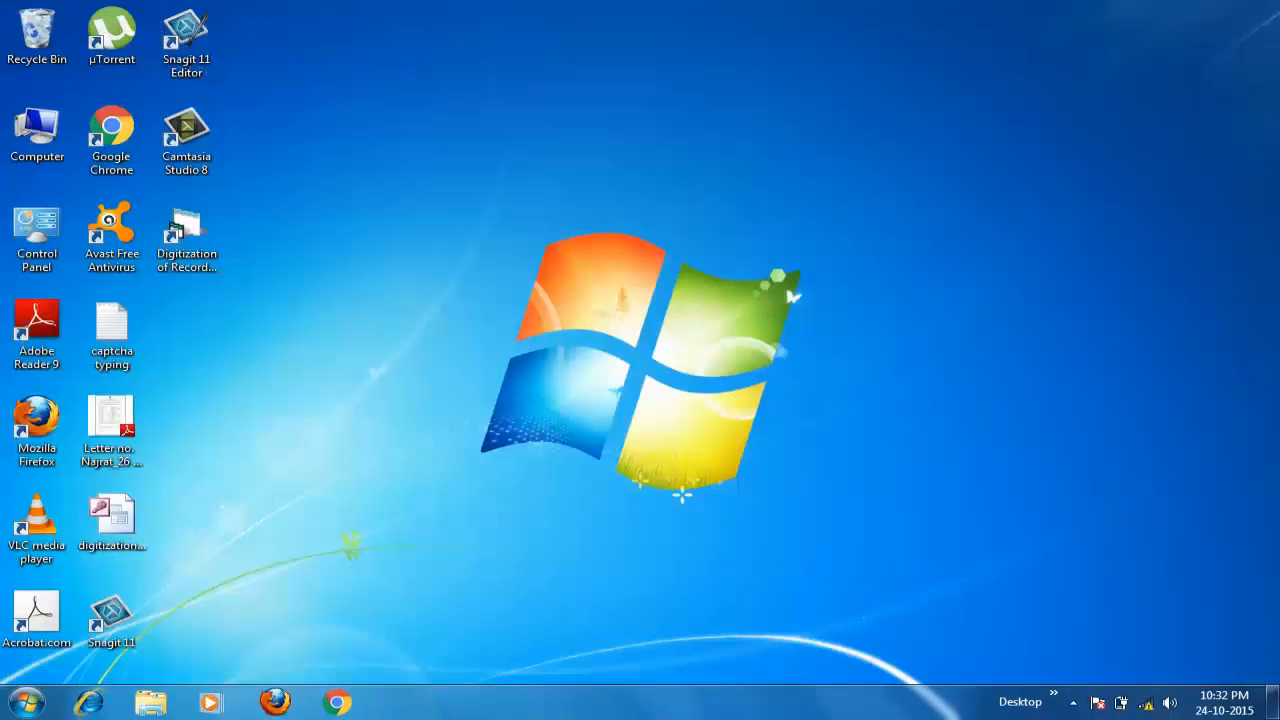
{"action": "double_click", "coordinate": [187, 236]}
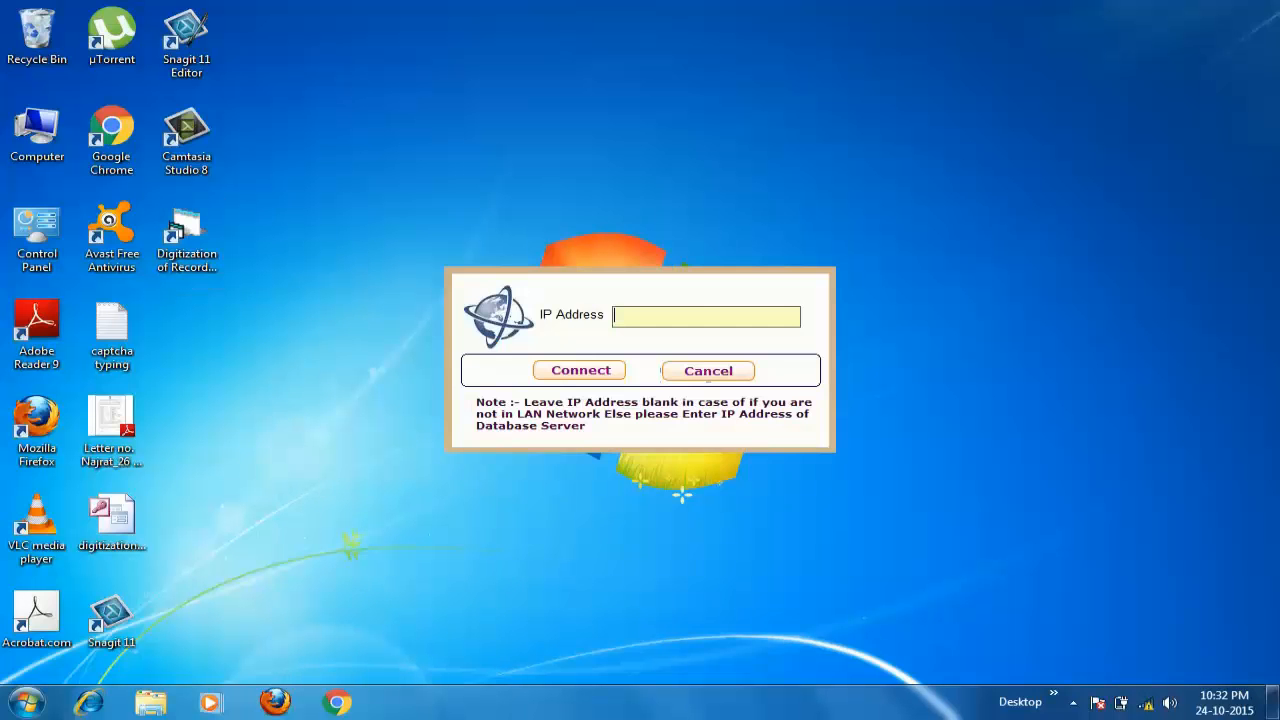
{"action": "key", "text": "Return"}
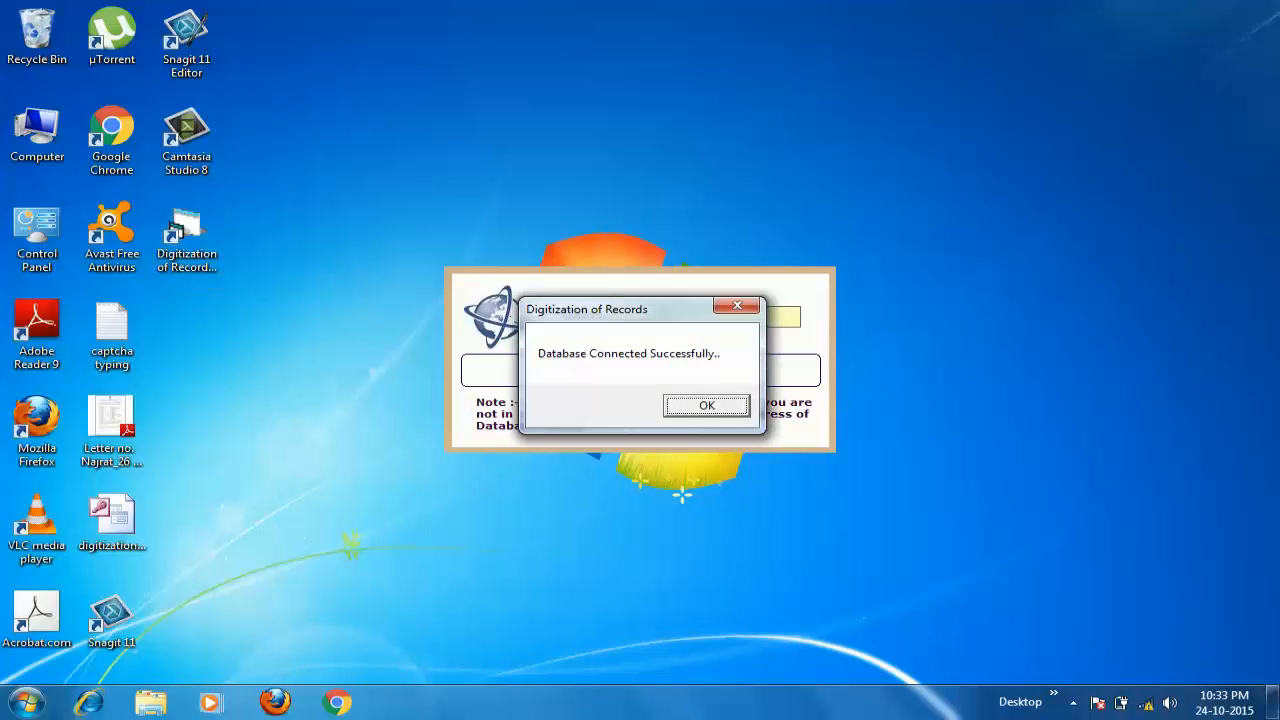
{"action": "key", "text": "Return"}
- Log in as the local user with its user name and password
{"action": "type", "text": "local"}
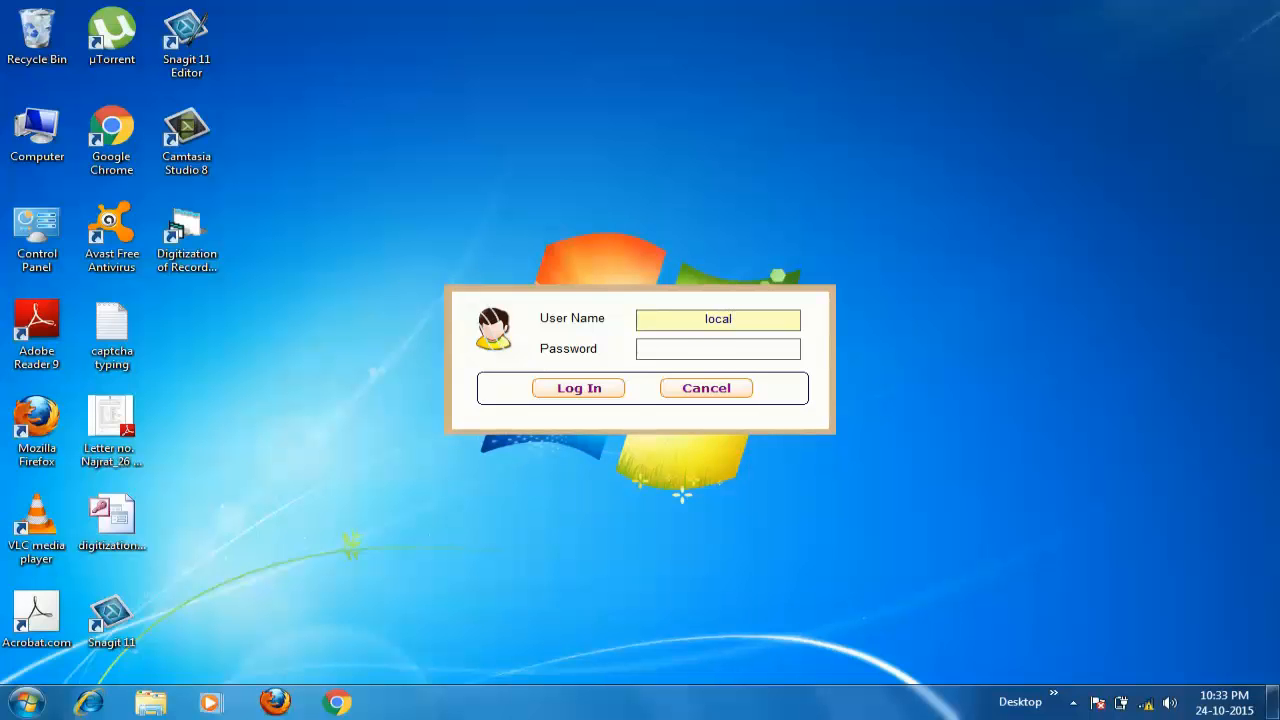
{"action": "key", "text": "Tab"}
{"action": "type", "text": "*****"}
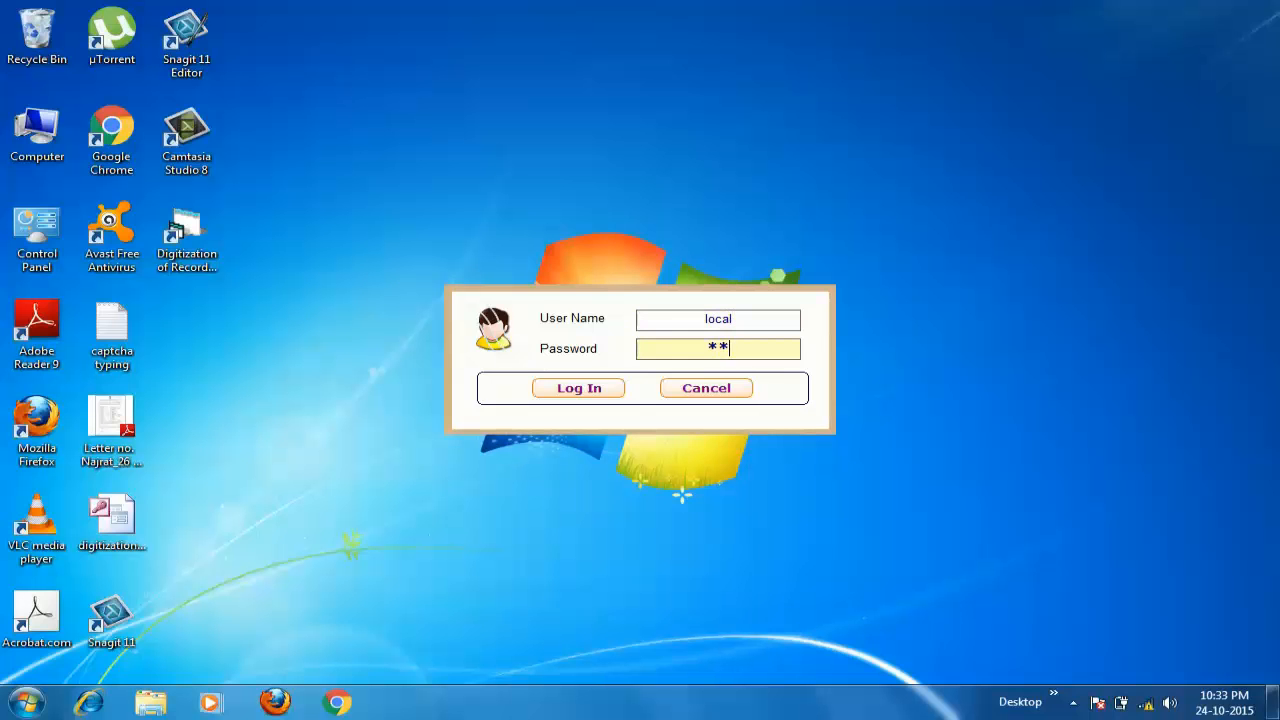
{"action": "type", "text": "*"}
{"action": "key", "text": "Return"}
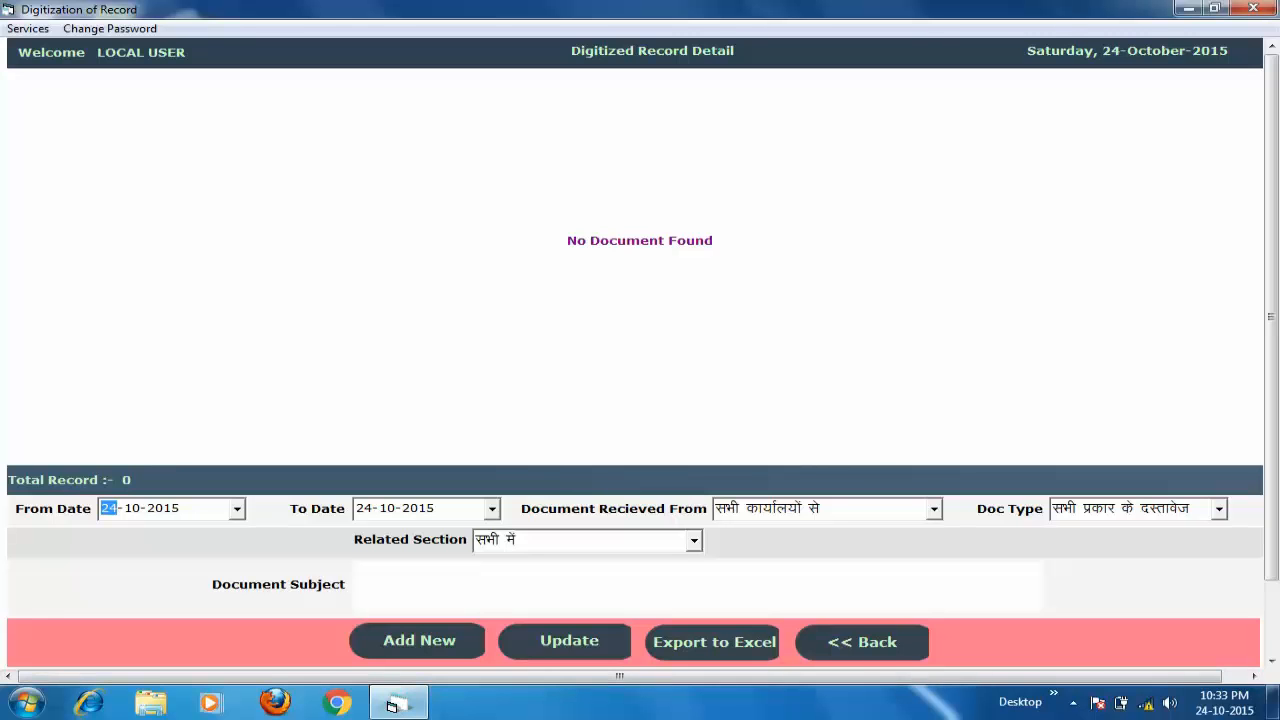
- Move the From Date back to 24-10-2014 so 10 records are listed
{"action": "key", "text": "Right"}
{"action": "key", "text": "Right"}
{"action": "key", "text": "Down"}
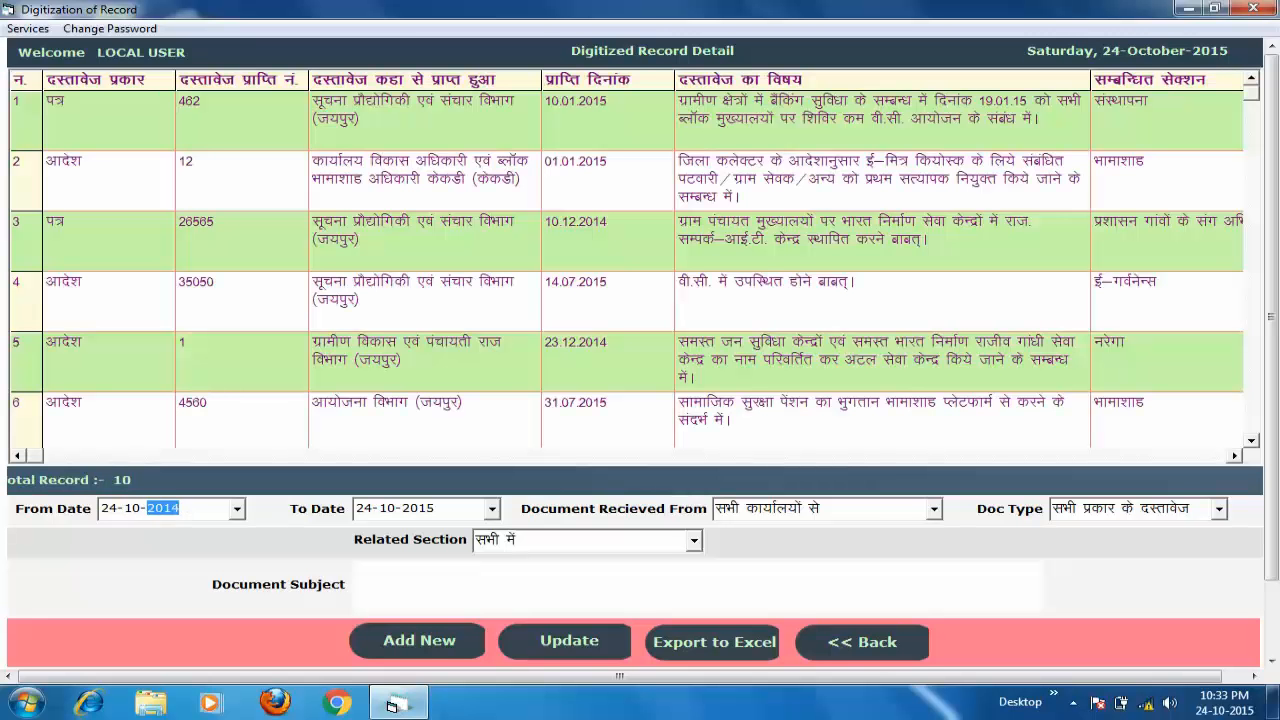
{"action": "key", "text": "Tab"}
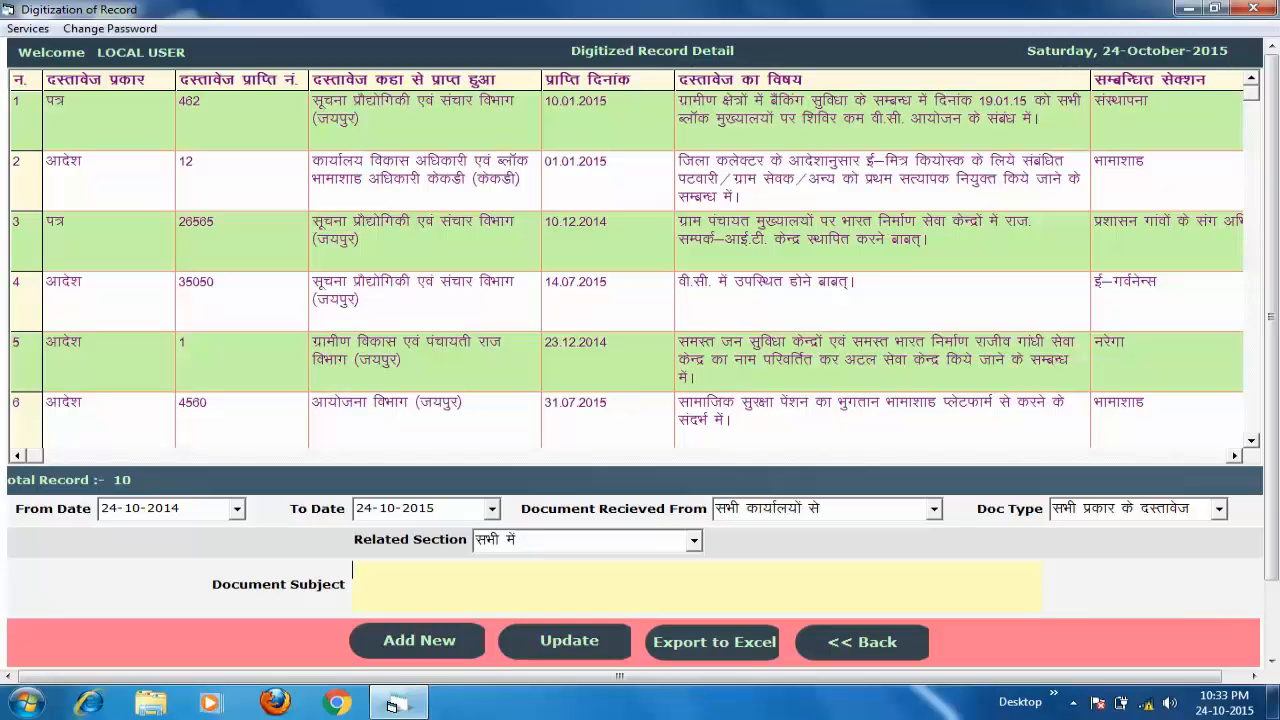
- View the scanned PDF letter for record 26565, then close it
{"action": "left_click", "coordinate": [643, 241]}
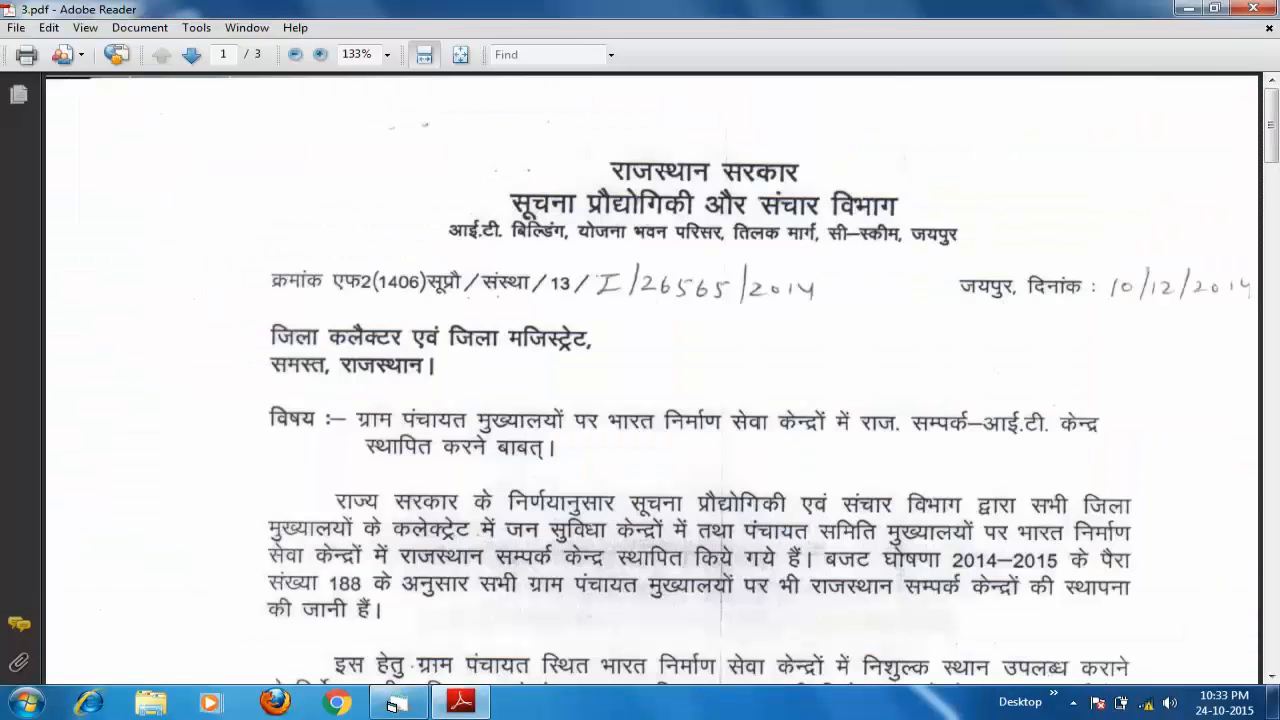
{"action": "key", "text": "alt+F4"}
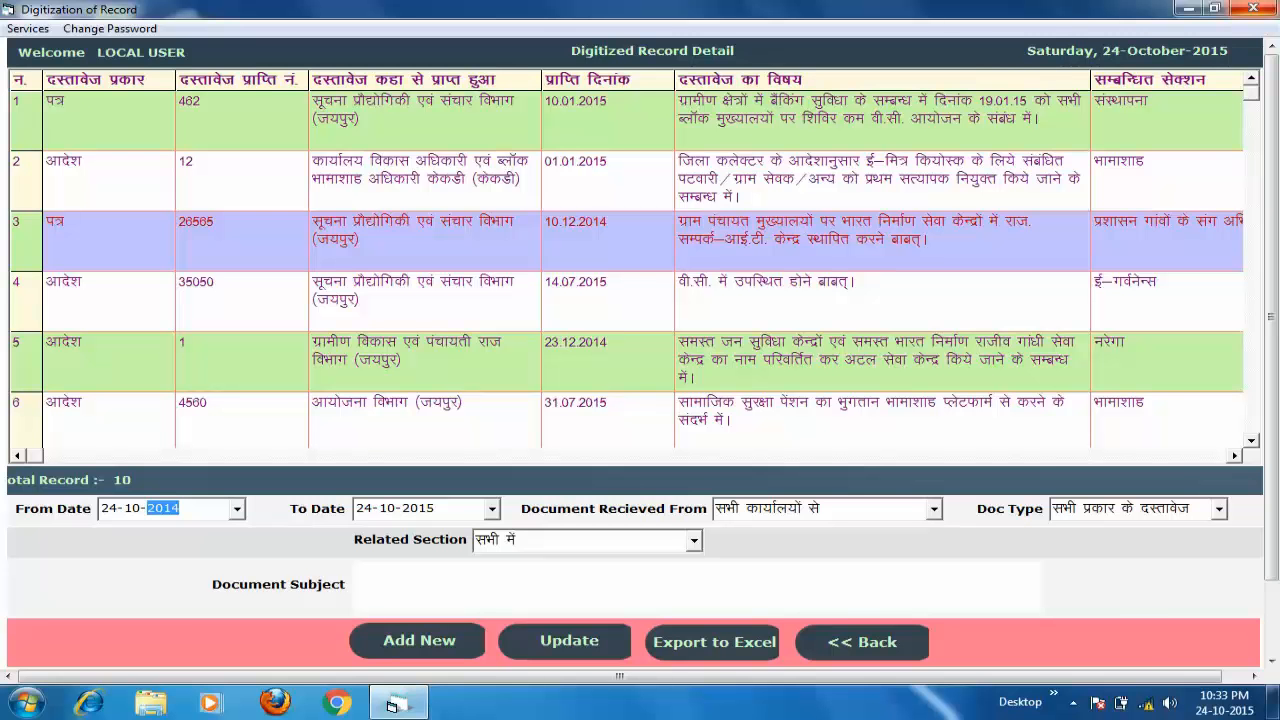
{"action": "left_click", "coordinate": [1075, 702]}
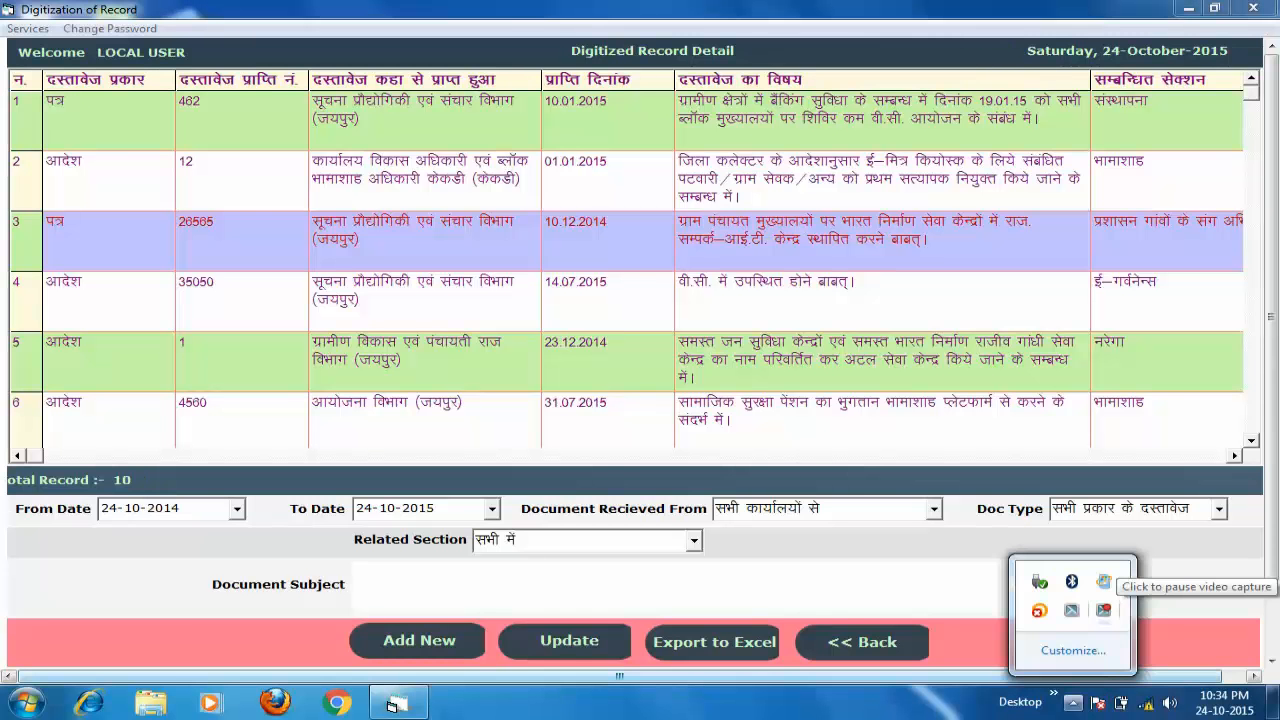
{"action": "left_click", "coordinate": [600, 300]}
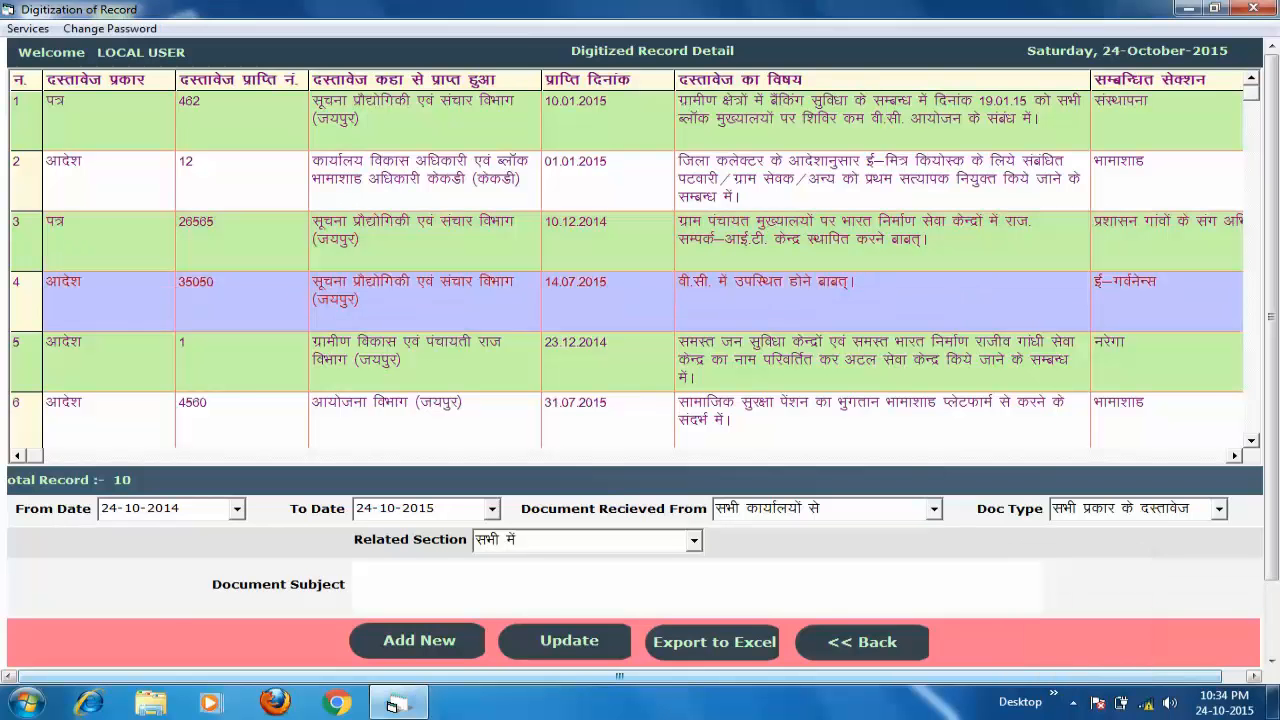